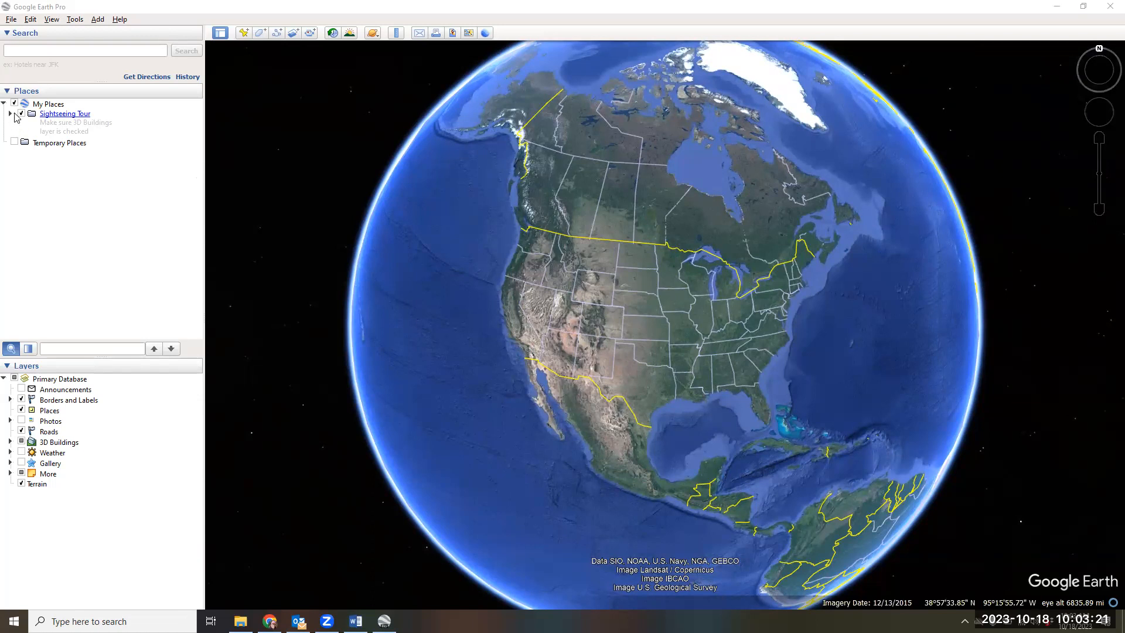
# Search for Mount Baldy Road, Claremont, CA and fly to it
pyautogui.click(39, 52)
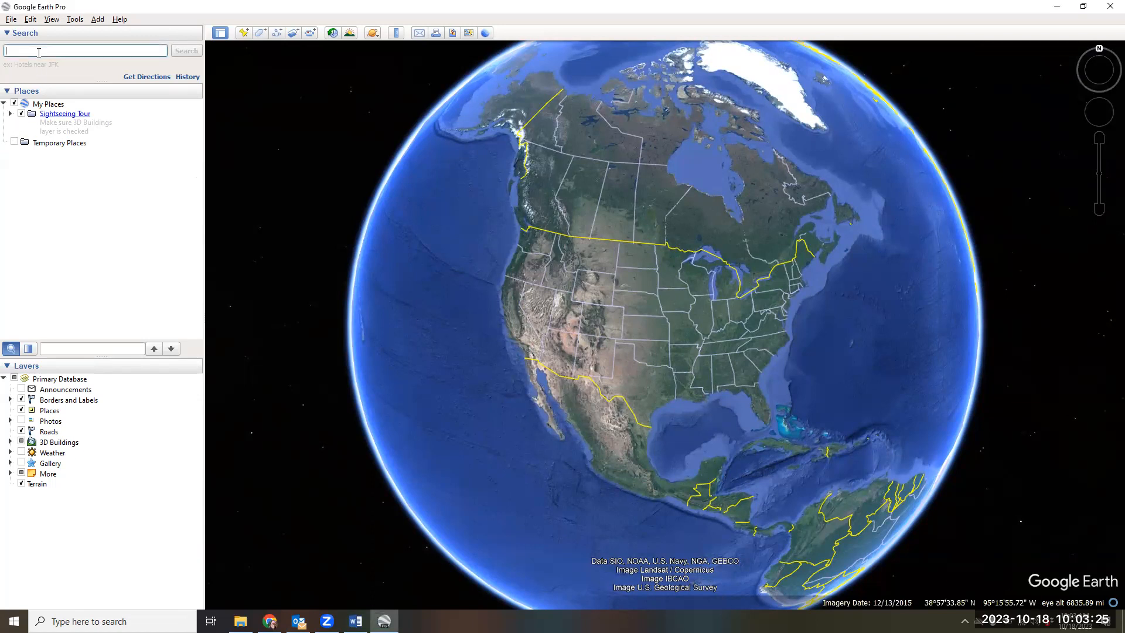
pyautogui.write('mount bald')
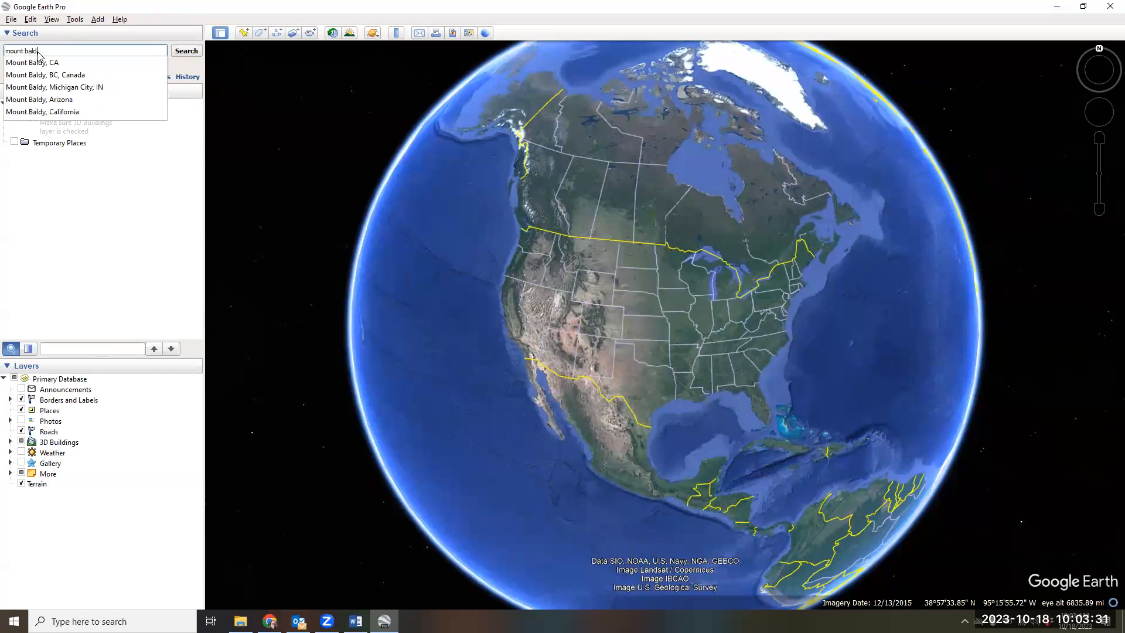
pyautogui.write('y road')
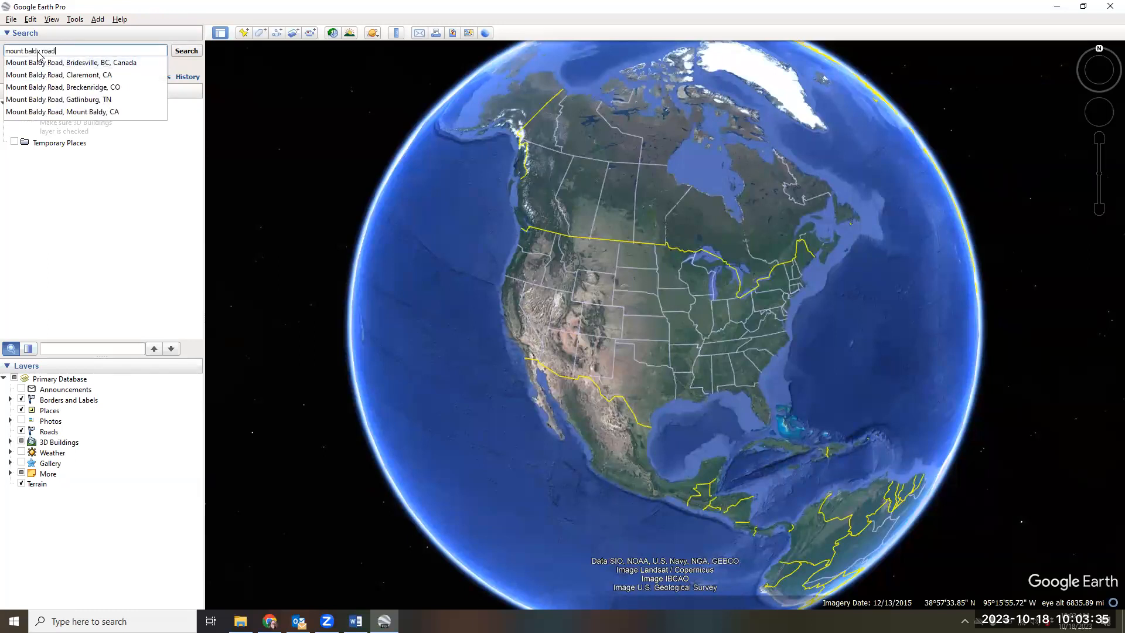
pyautogui.press('Down')
pyautogui.press('Down')
pyautogui.press('Return')
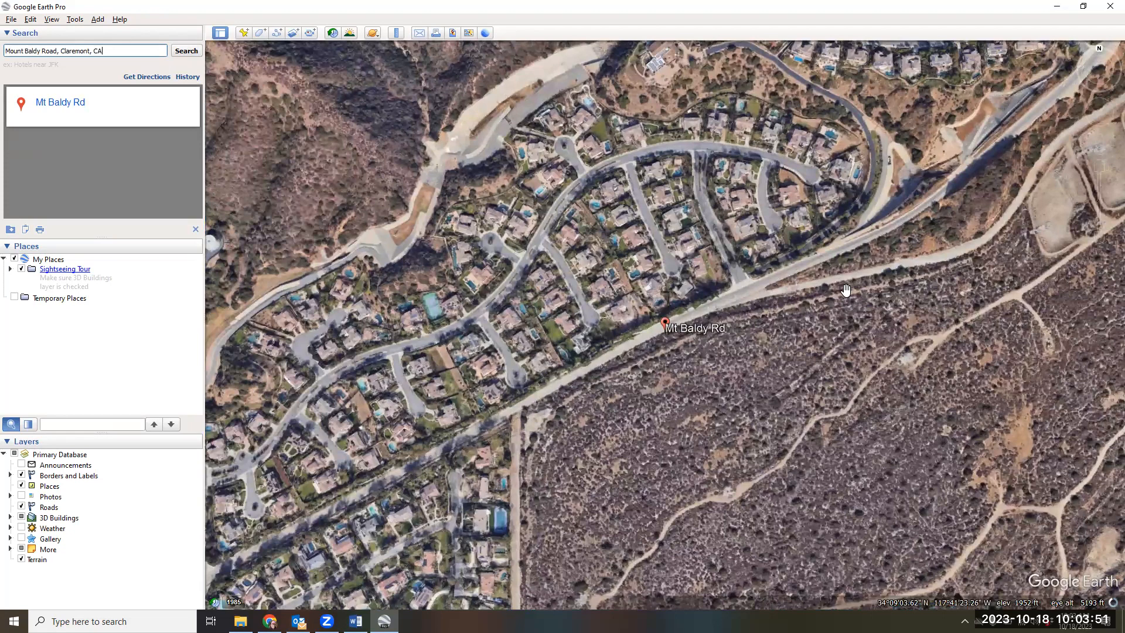
# Examine the surroundings of Mt Baldy Rd, from the canyon north of it out to the wider foothill region
pyautogui.scroll(-2, 884, 282)
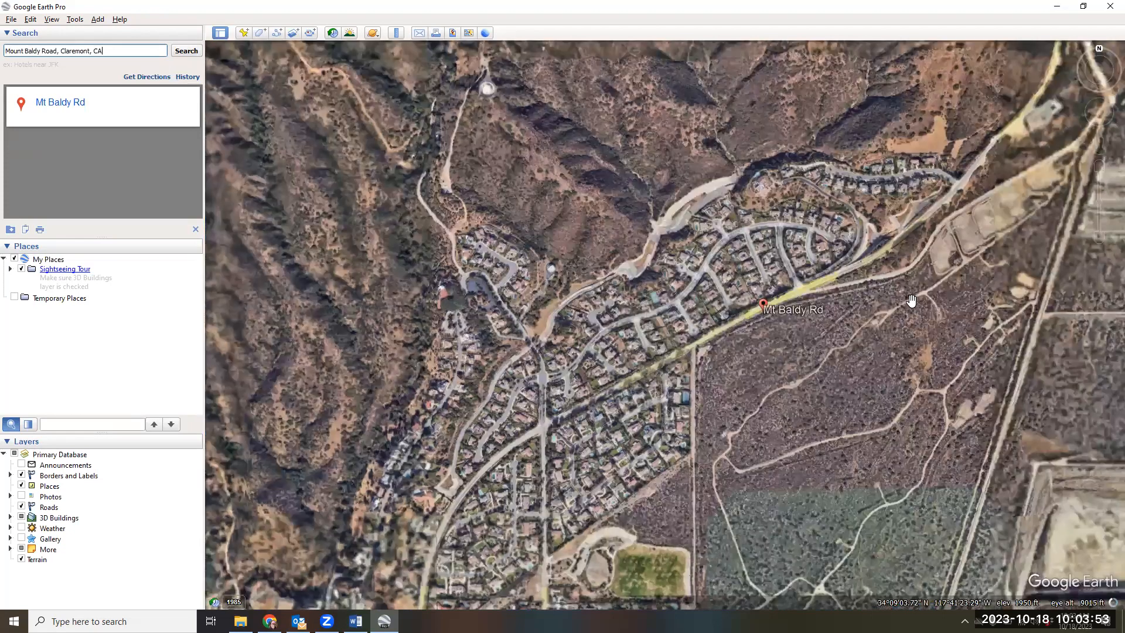
pyautogui.scroll(-2, 801, 303)
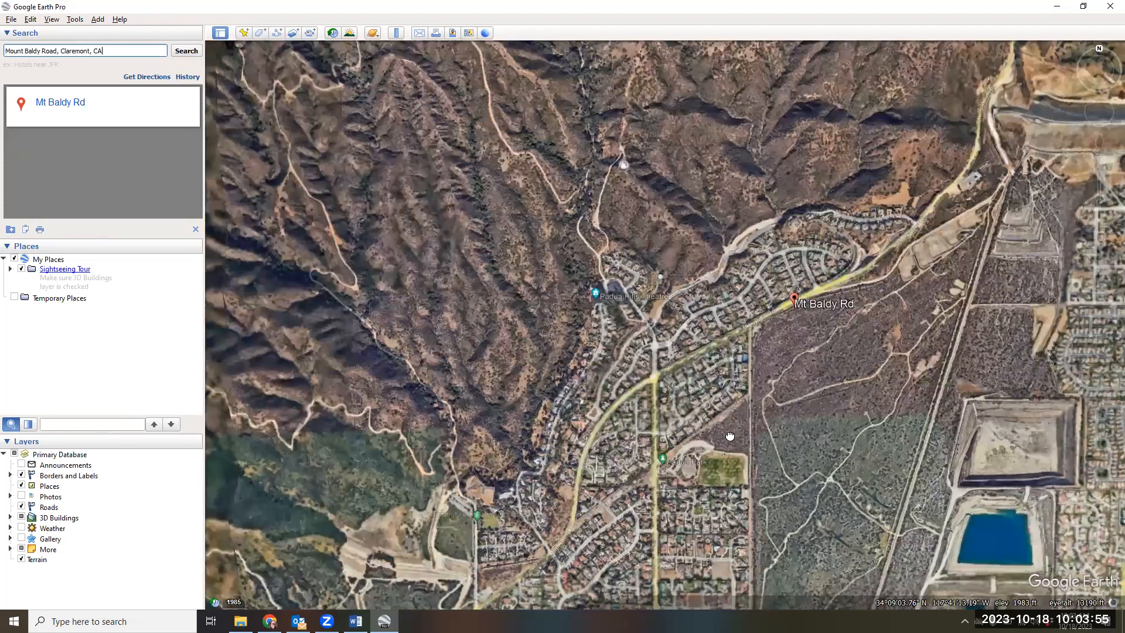
pyautogui.moveTo(729, 437); pyautogui.dragTo(690, 474)
pyautogui.moveTo(733, 330); pyautogui.dragTo(683, 464)
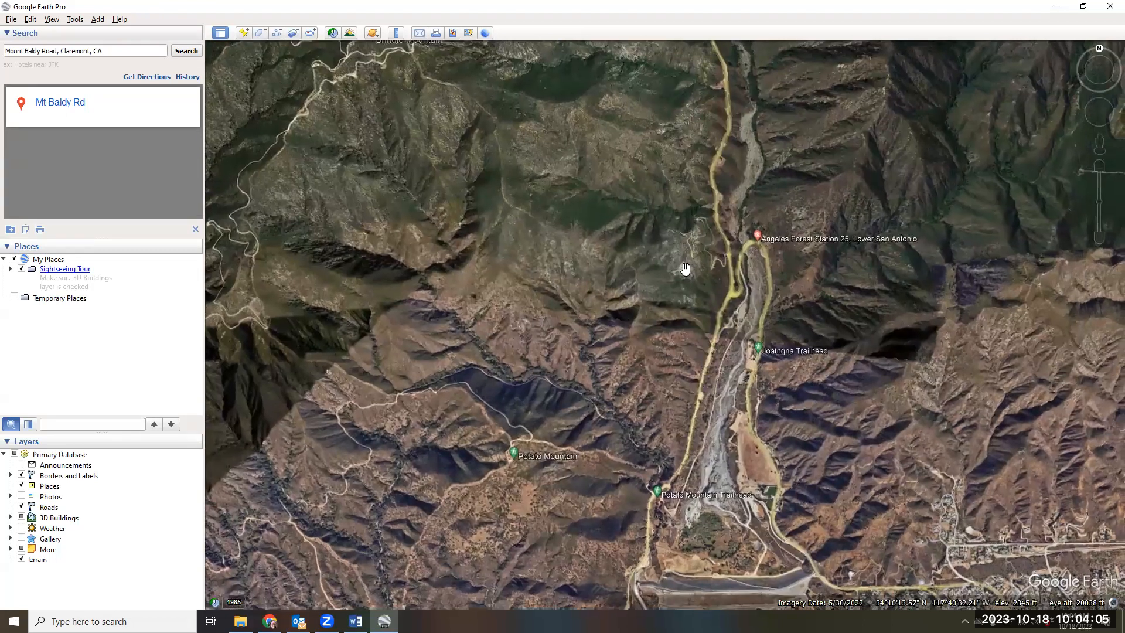
pyautogui.scroll(-2, 677, 262)
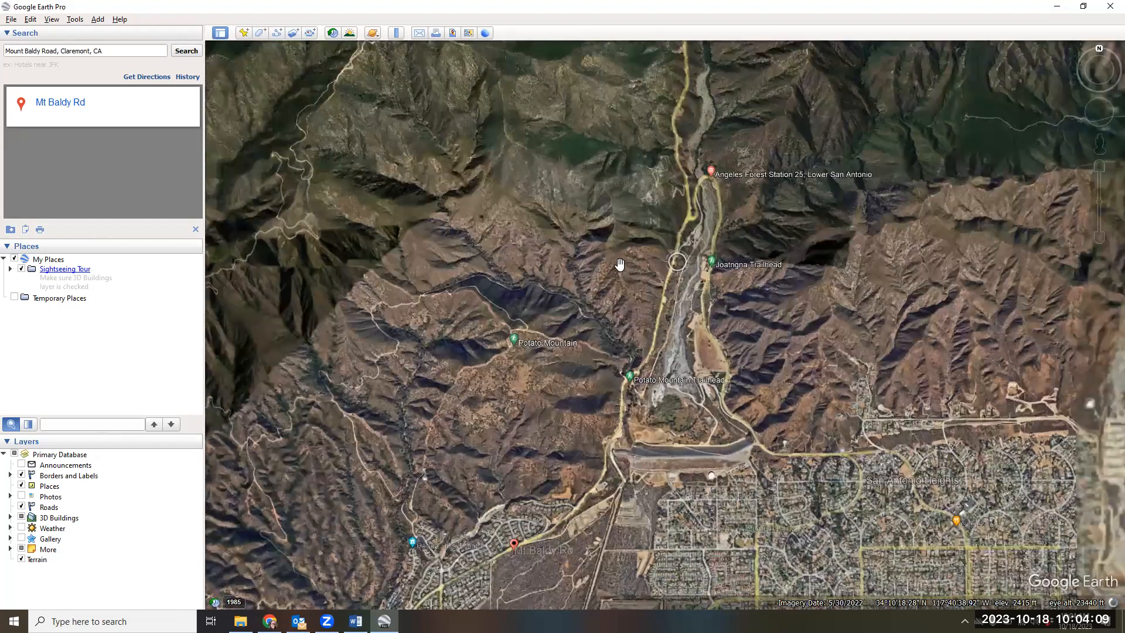
pyautogui.scroll(-2, 620, 264)
pyautogui.scroll(-2, 603, 310)
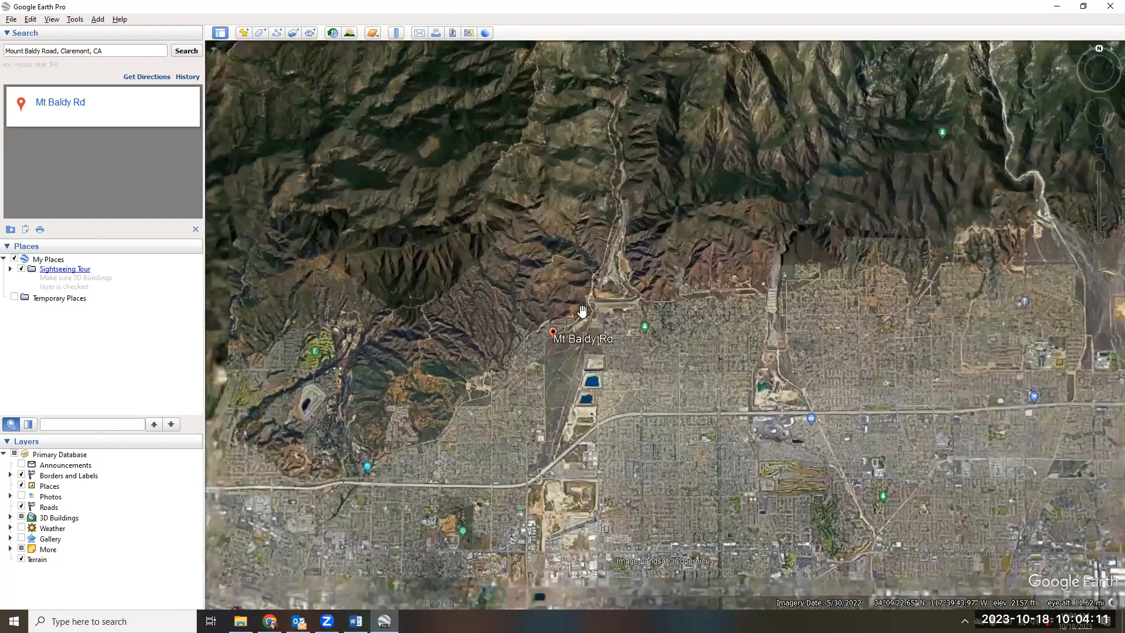
pyautogui.scroll(-3, 579, 311)
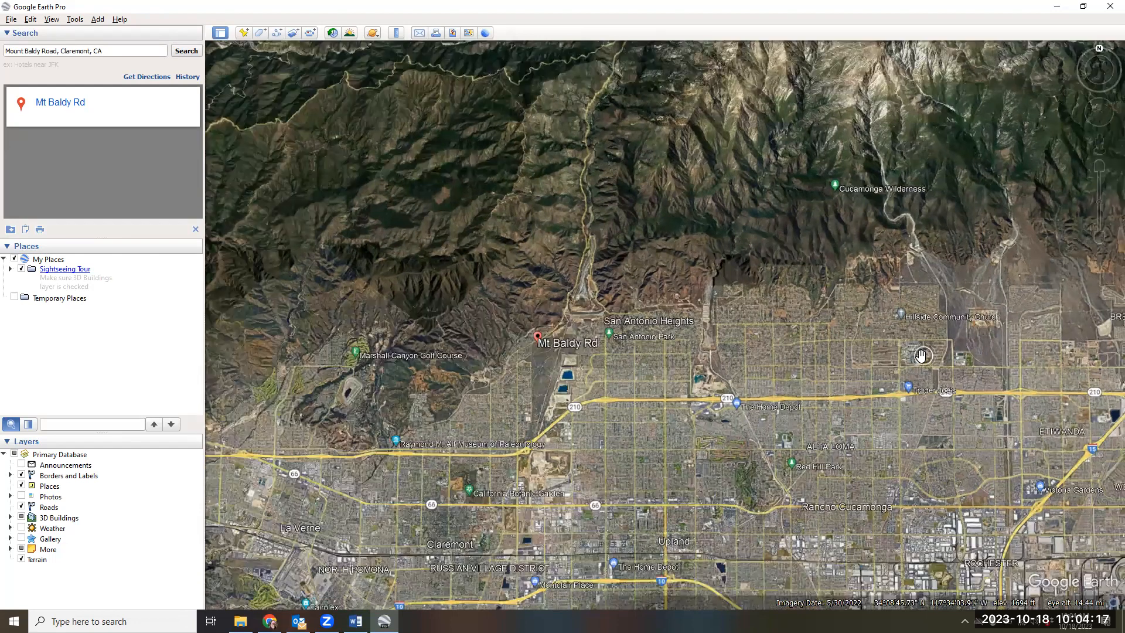
# Trace the route westward from Chaffey College along the 210 freeway to the basins near Mt Baldy Rd
pyautogui.scroll(-2, 921, 355)
pyautogui.scroll(3, 920, 355)
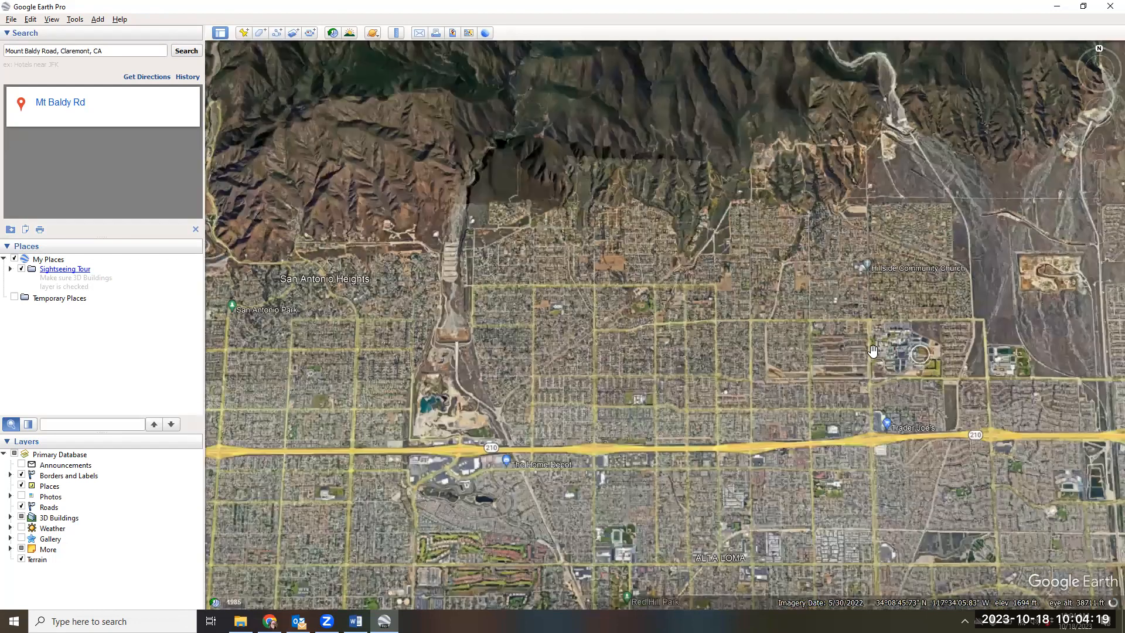
pyautogui.scroll(2, 873, 351)
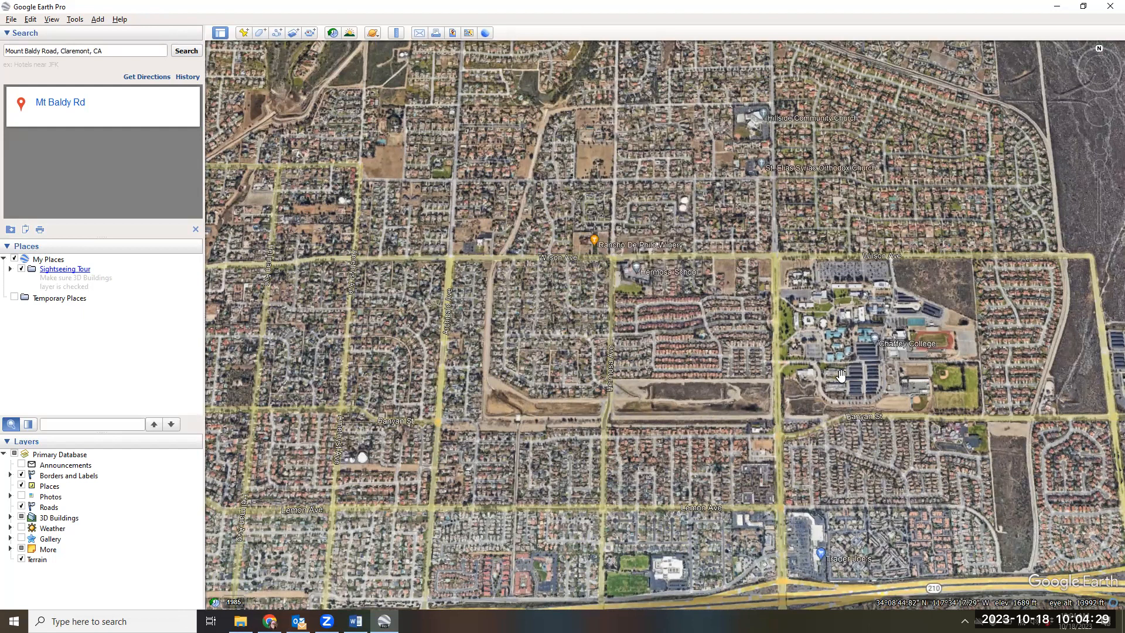
pyautogui.moveTo(763, 543); pyautogui.dragTo(928, 468)
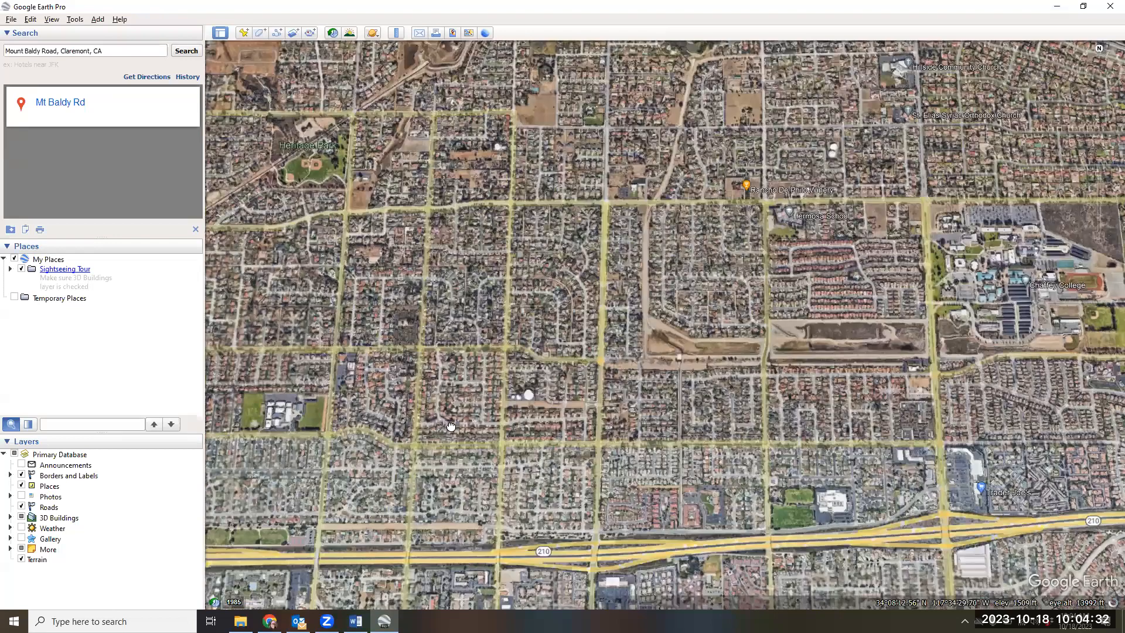
pyautogui.moveTo(451, 426); pyautogui.dragTo(774, 407)
pyautogui.moveTo(496, 399); pyautogui.dragTo(853, 363)
pyautogui.moveTo(491, 366); pyautogui.dragTo(846, 341)
pyautogui.moveTo(530, 378)
pyautogui.mouseDown()
pyautogui.moveTo(658, 382)
pyautogui.moveTo(756, 345)
pyautogui.mouseUp()
pyautogui.moveTo(379, 369)
pyautogui.mouseDown()
pyautogui.moveTo(560, 359)
pyautogui.moveTo(598, 344)
pyautogui.mouseUp()
pyautogui.moveTo(426, 366); pyautogui.dragTo(541, 369)
pyautogui.moveTo(824, 379); pyautogui.dragTo(474, 414)
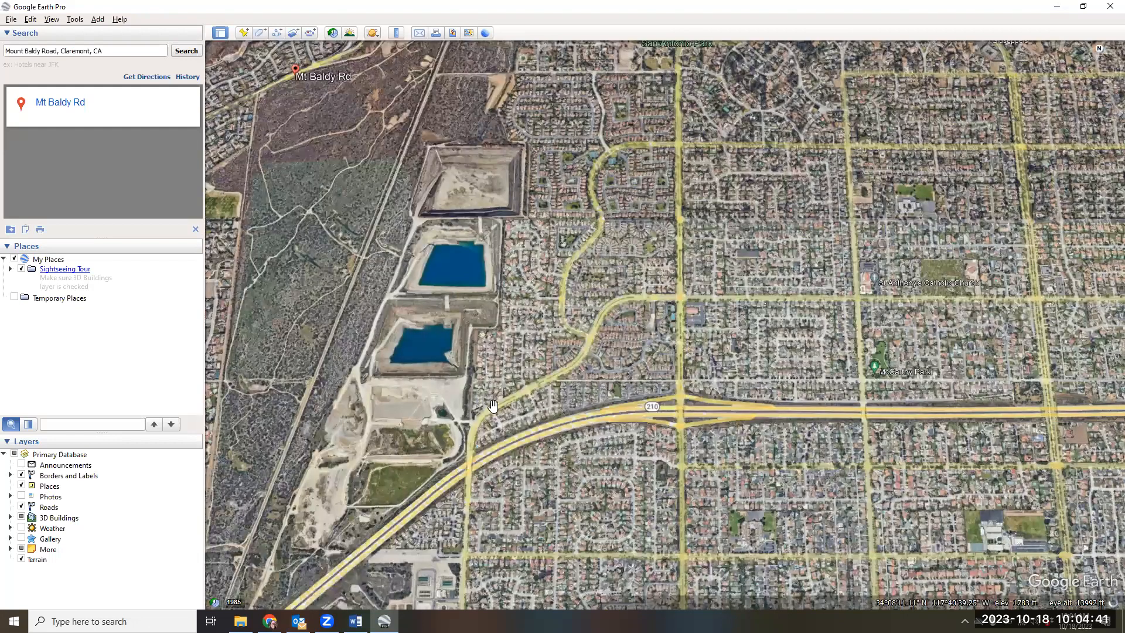
# Examine the 210 freeway corridor and its cross streets between McCarthy Park and the quarry east of it
pyautogui.scroll(3, 538, 380)
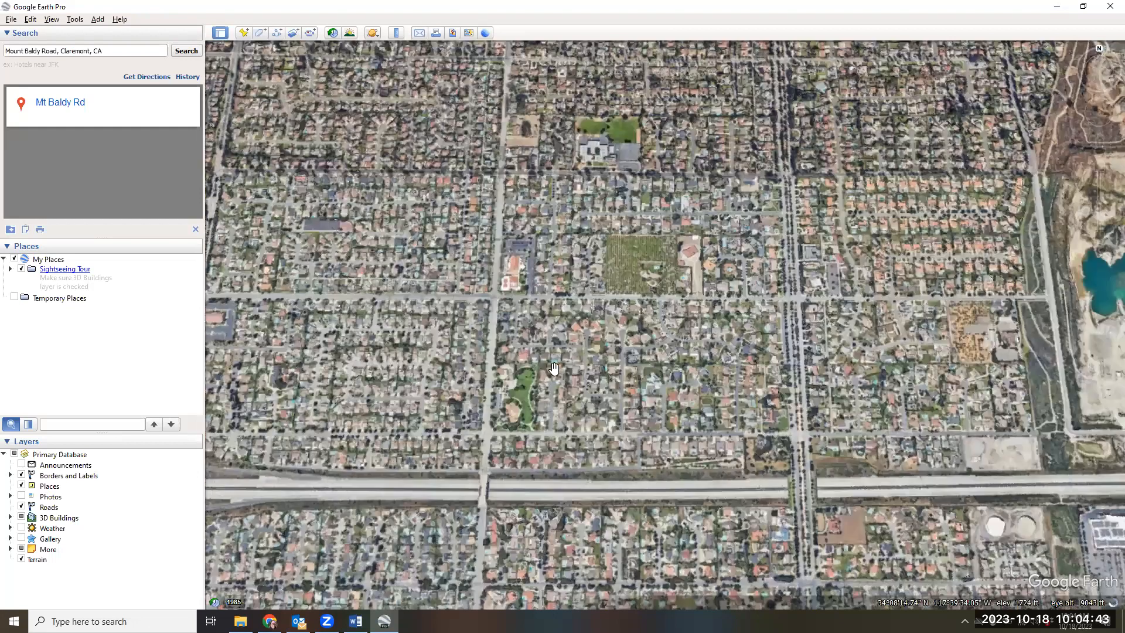
pyautogui.moveTo(653, 322); pyautogui.dragTo(359, 398)
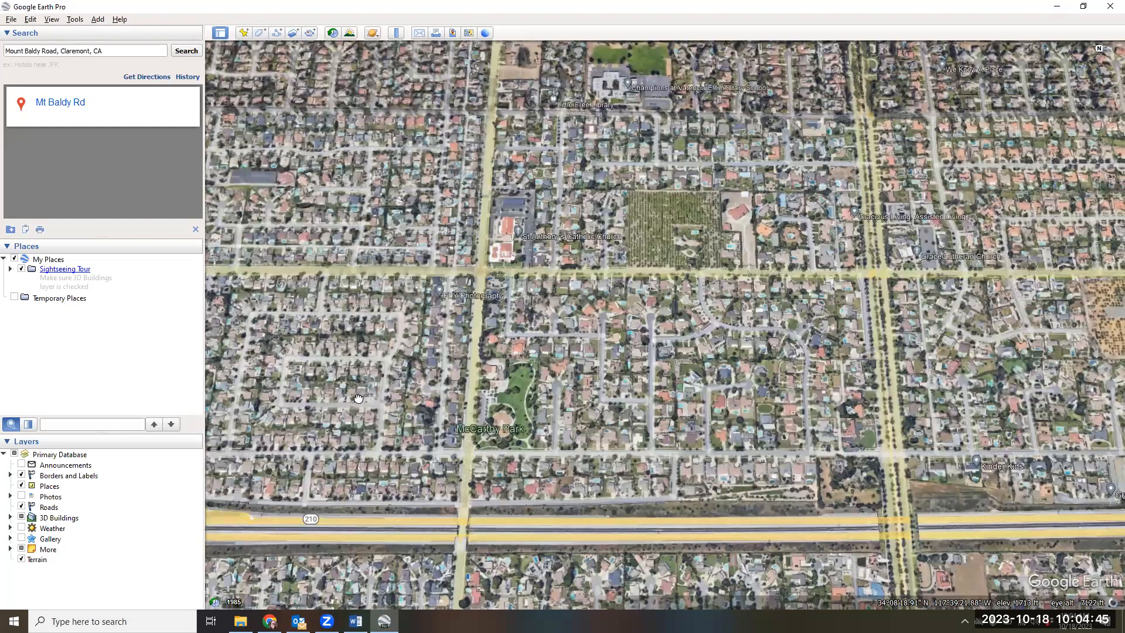
pyautogui.scroll(1, 542, 324)
pyautogui.scroll(-3, 542, 324)
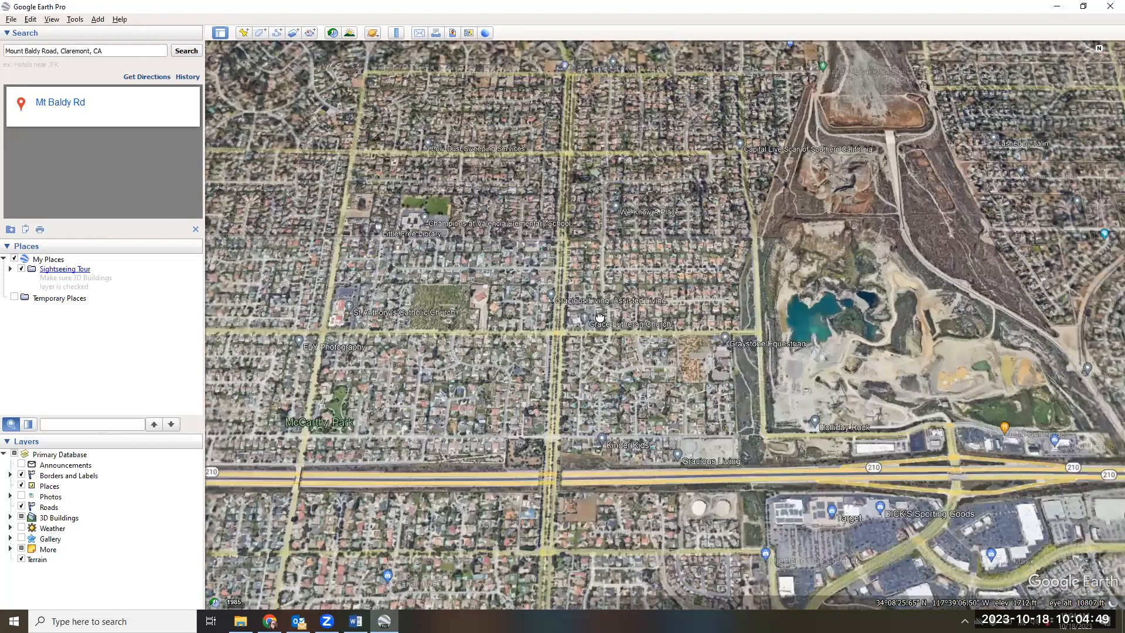
pyautogui.scroll(-2, 673, 351)
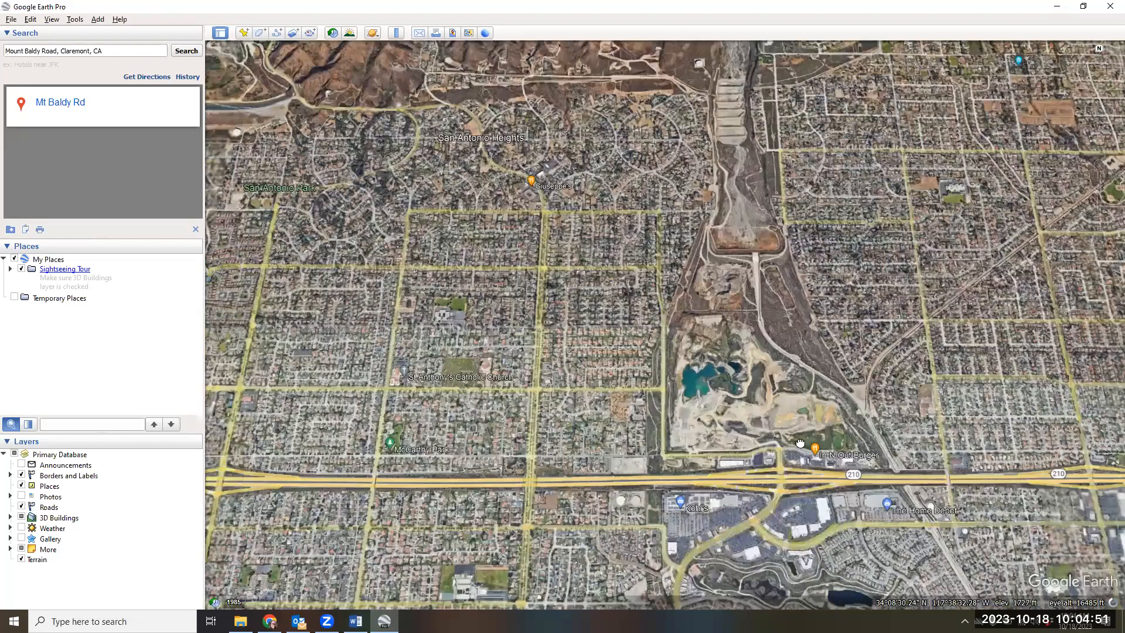
pyautogui.moveTo(897, 444); pyautogui.dragTo(801, 444)
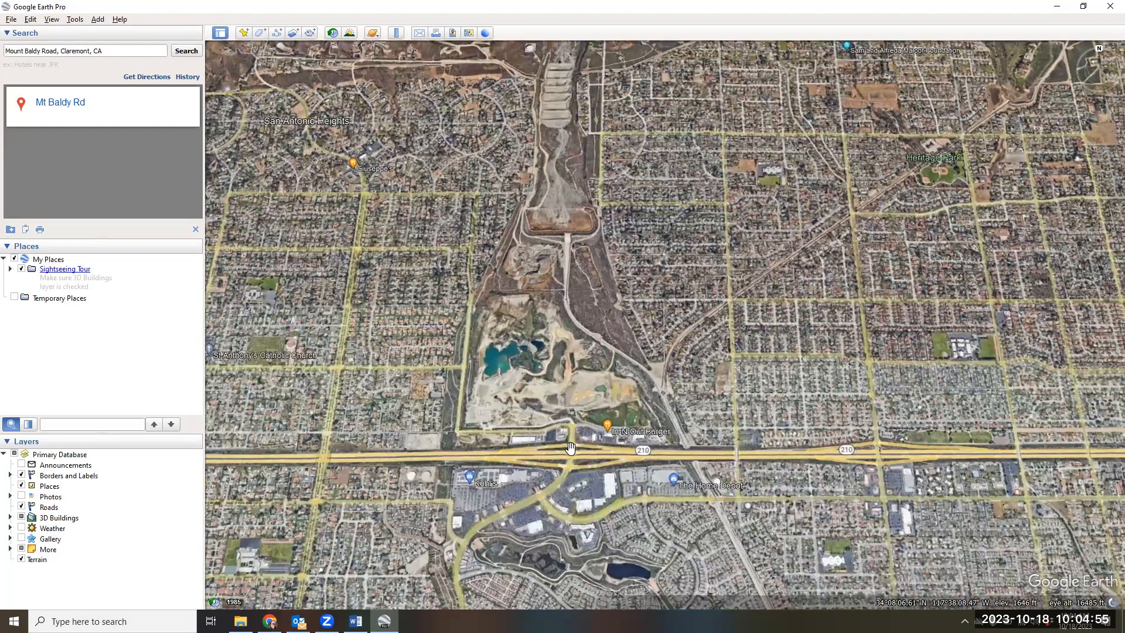
pyautogui.moveTo(570, 448); pyautogui.dragTo(598, 447)
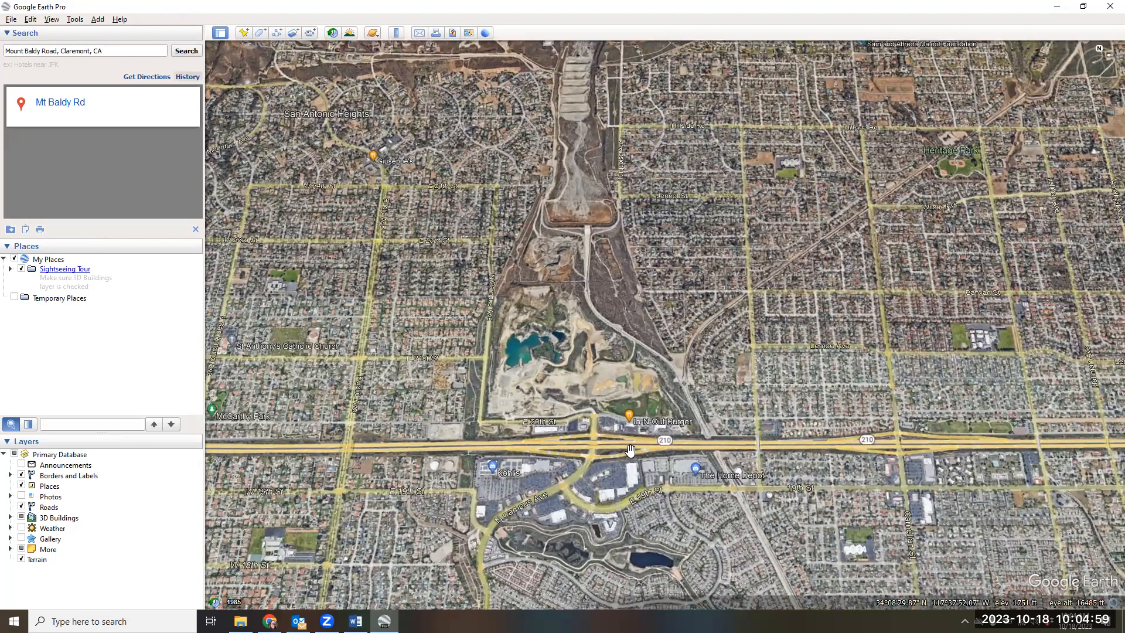
pyautogui.moveTo(504, 452); pyautogui.dragTo(521, 432)
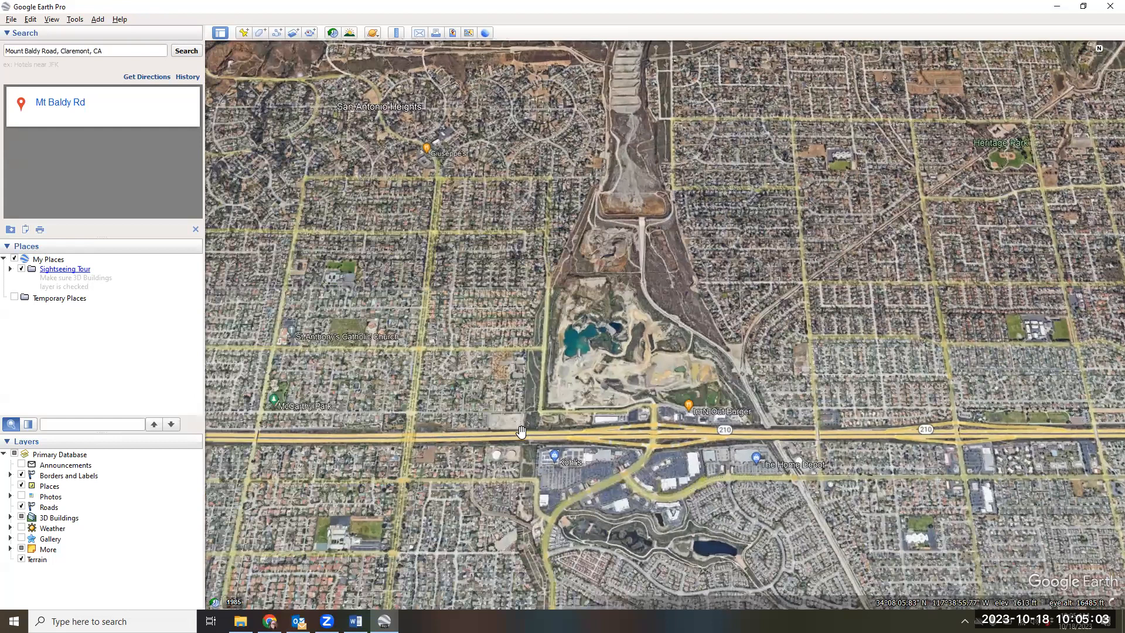
pyautogui.moveTo(639, 440); pyautogui.dragTo(710, 435)
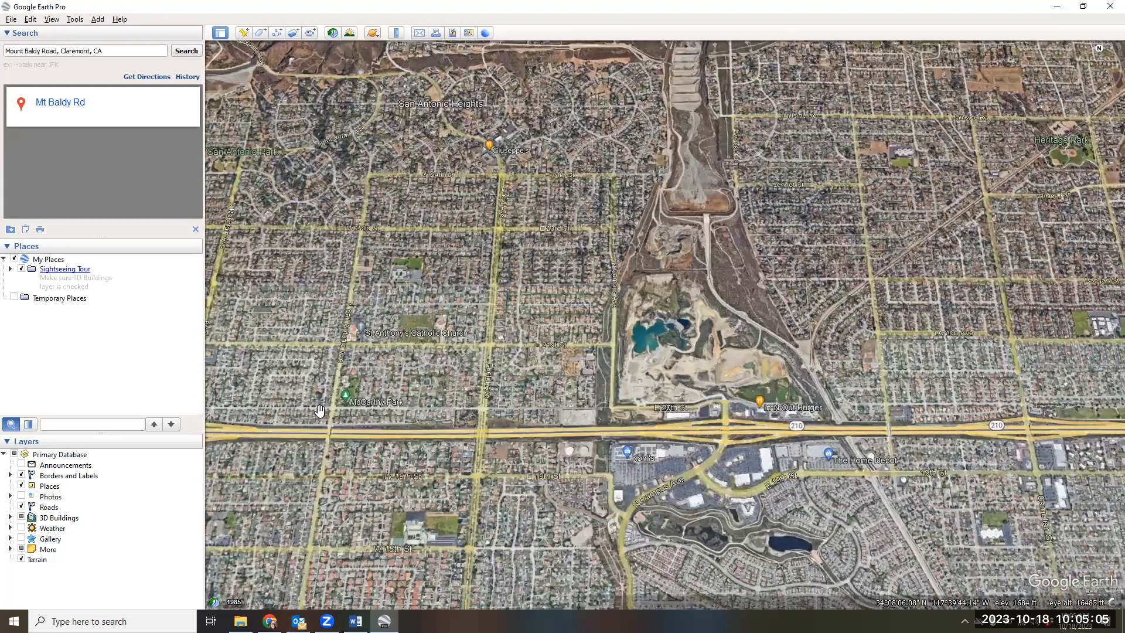
pyautogui.moveTo(239, 405); pyautogui.dragTo(292, 404)
pyautogui.moveTo(341, 377); pyautogui.dragTo(396, 379)
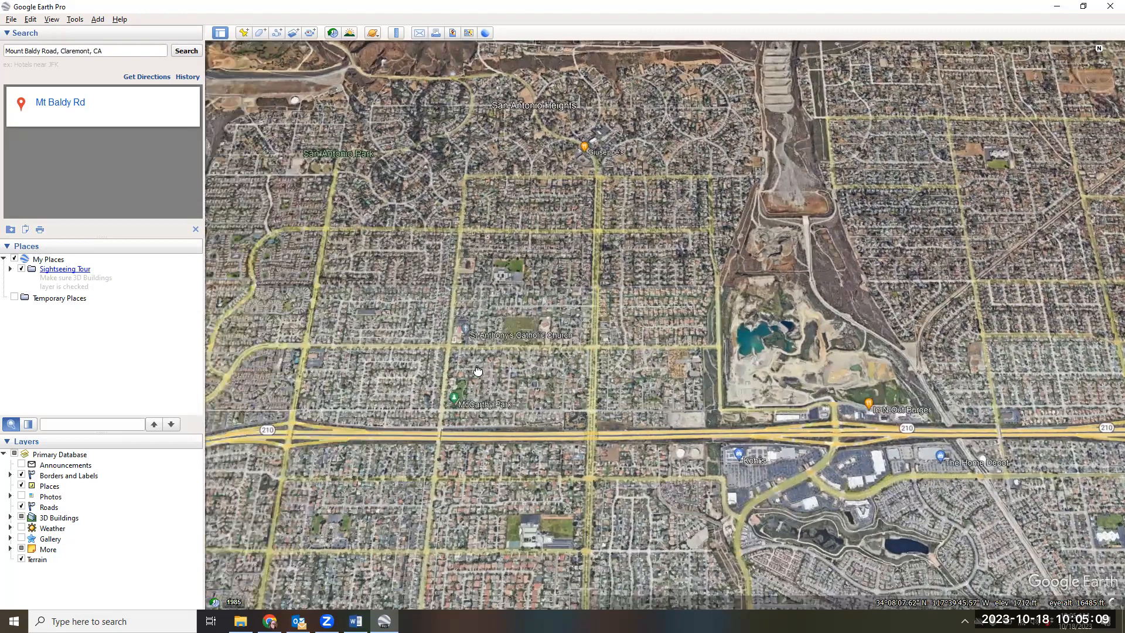
# Follow the road north from the 210 freeway past San Antonio Park to the dam at the canyon mouth
pyautogui.moveTo(430, 481); pyautogui.dragTo(430, 553)
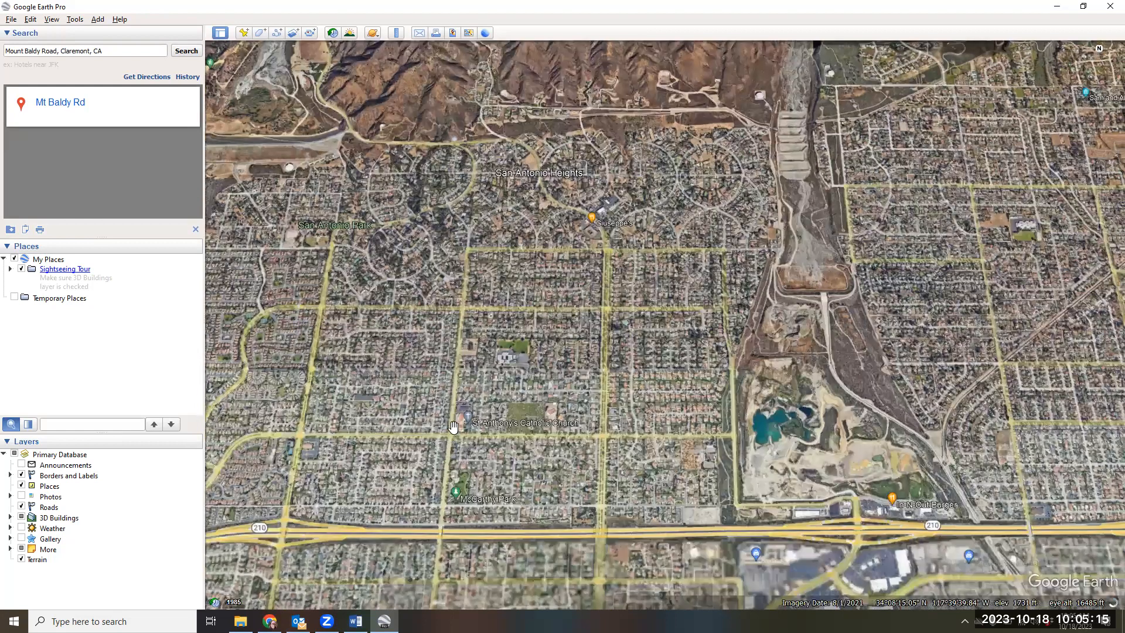
pyautogui.moveTo(303, 441); pyautogui.dragTo(466, 389)
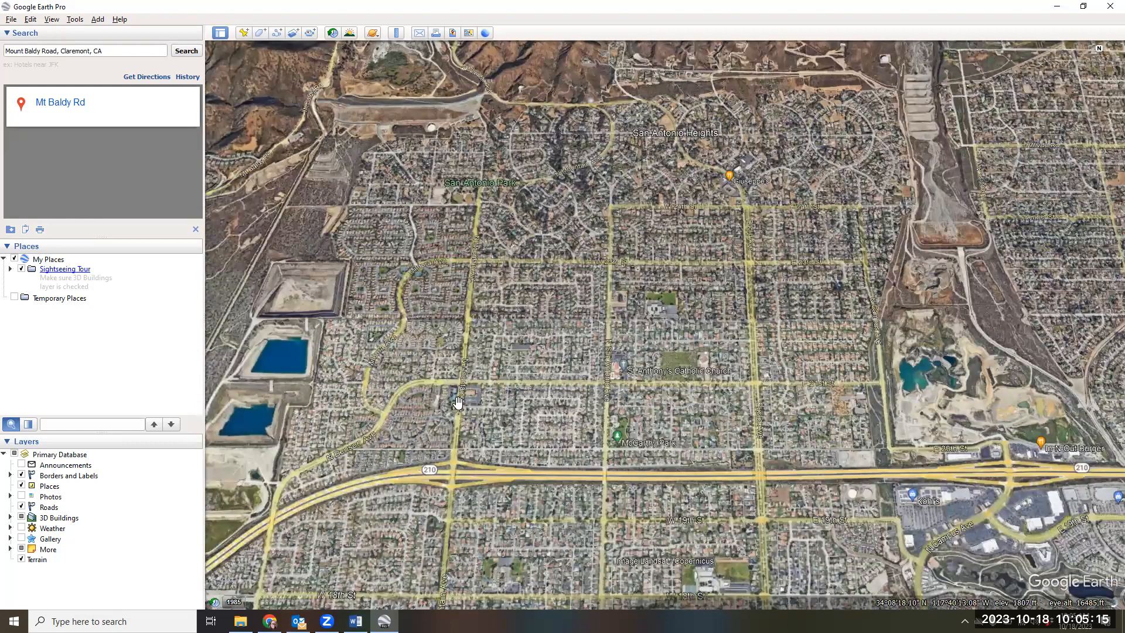
pyautogui.moveTo(455, 333); pyautogui.dragTo(453, 352)
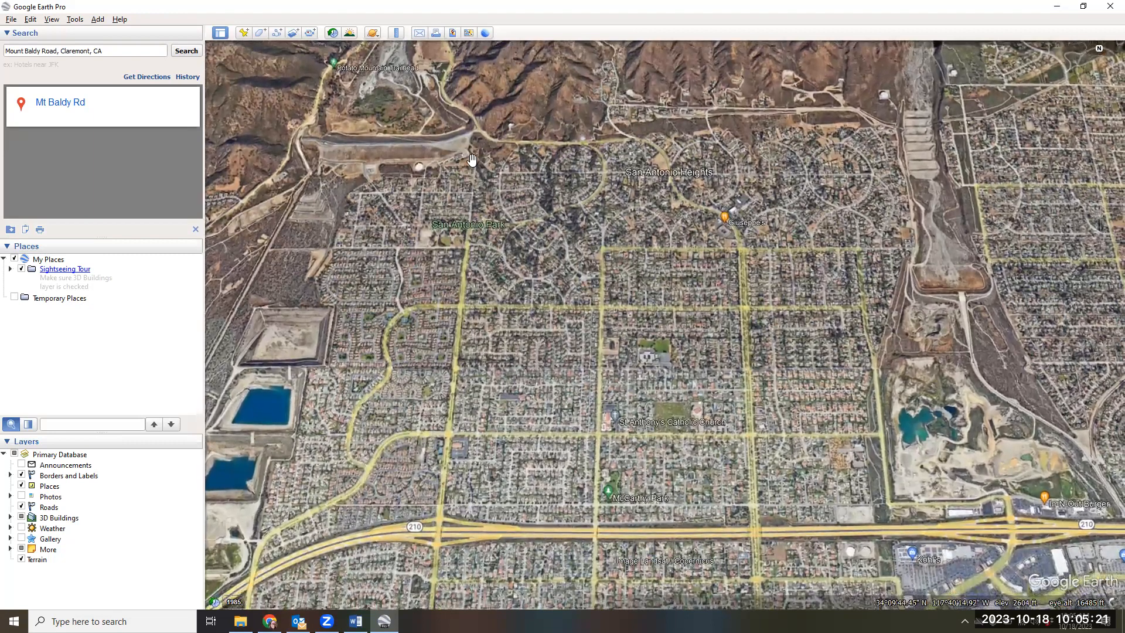
pyautogui.moveTo(476, 230); pyautogui.dragTo(483, 251)
pyautogui.moveTo(453, 155); pyautogui.dragTo(459, 299)
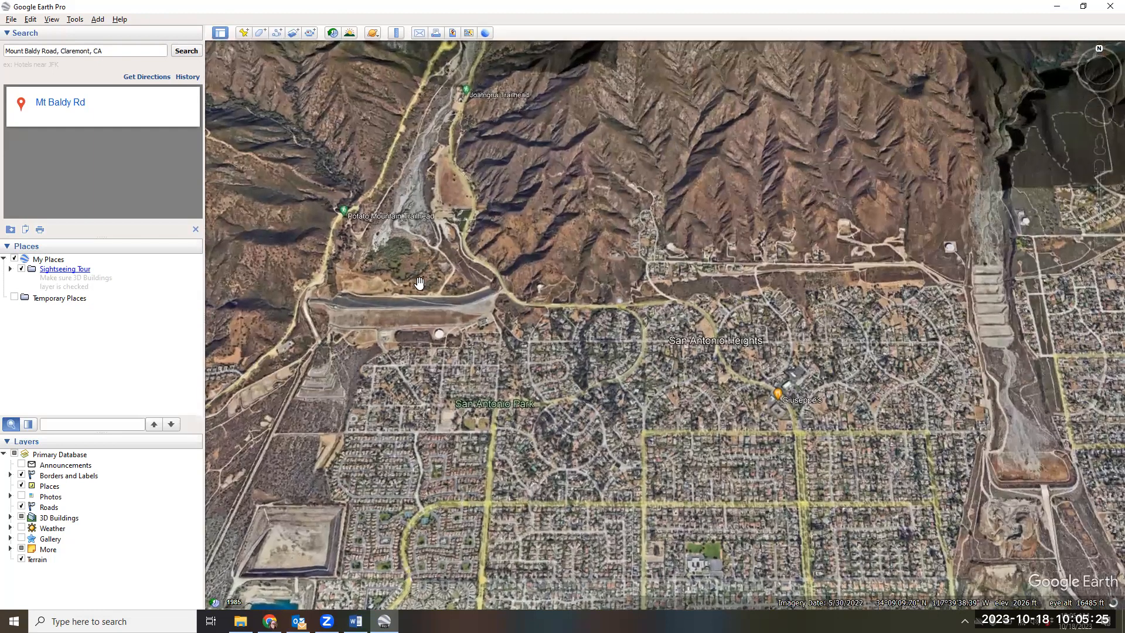
pyautogui.scroll(-3, 516, 330)
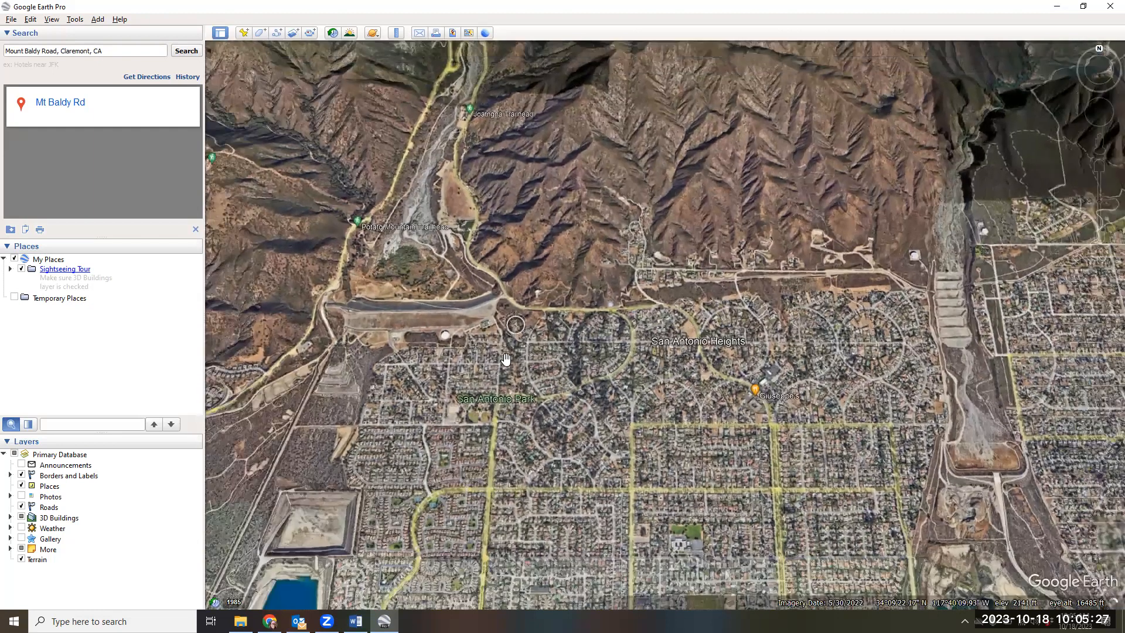
pyautogui.scroll(2, 504, 433)
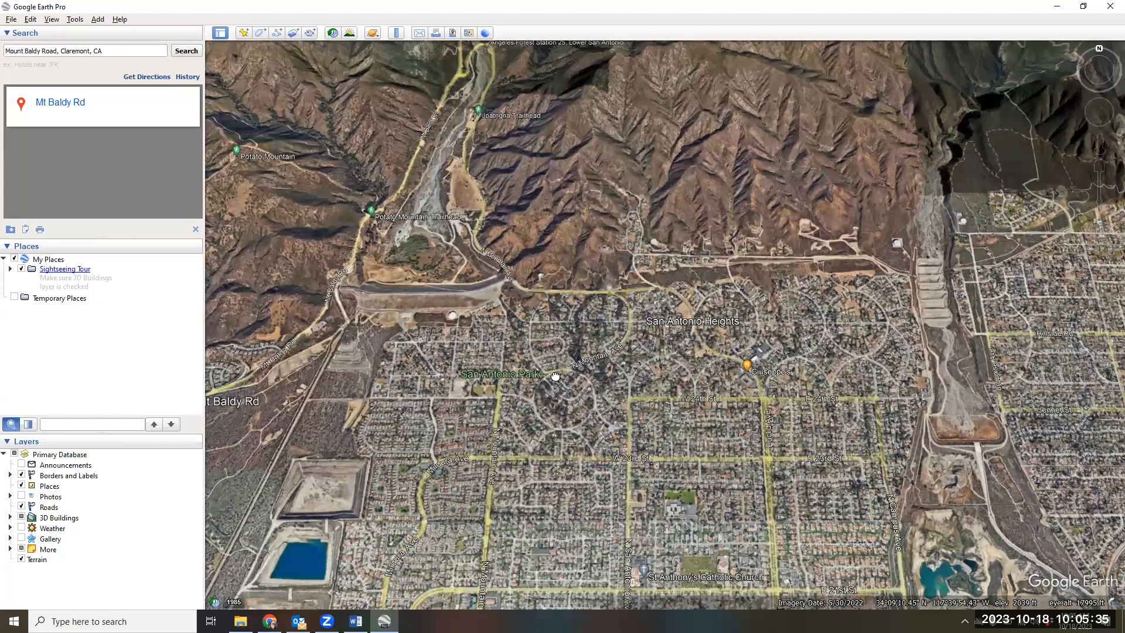
pyautogui.moveTo(511, 396); pyautogui.dragTo(493, 409)
pyautogui.moveTo(572, 402); pyautogui.dragTo(511, 415)
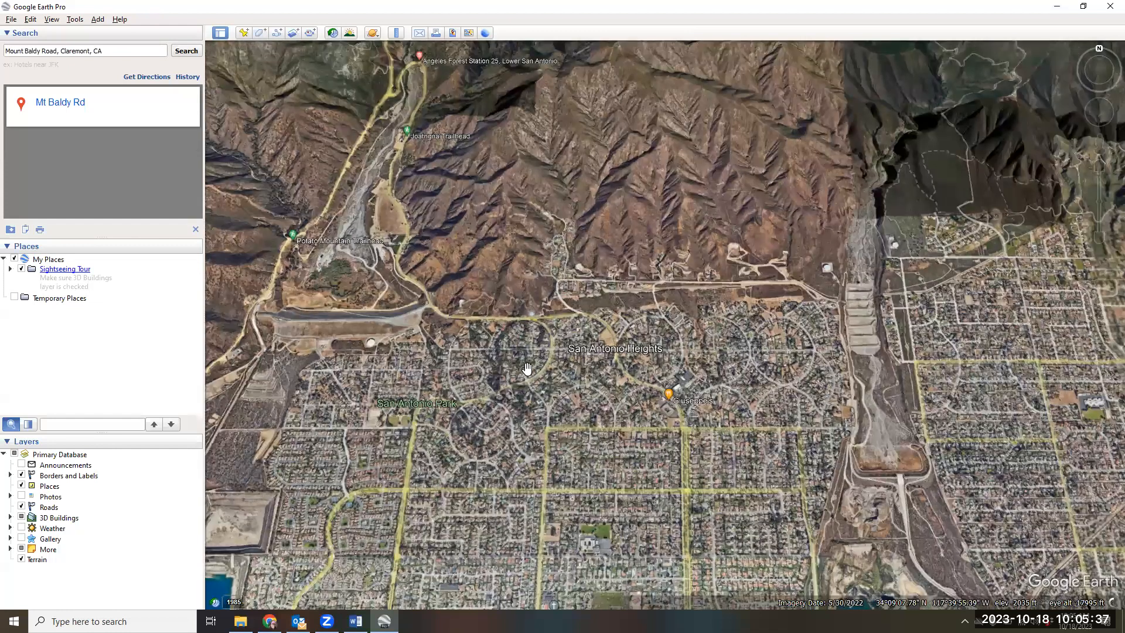
pyautogui.moveTo(526, 371); pyautogui.dragTo(505, 398)
pyautogui.moveTo(395, 305)
pyautogui.mouseDown()
pyautogui.moveTo(419, 312)
pyautogui.moveTo(411, 299)
pyautogui.mouseUp()
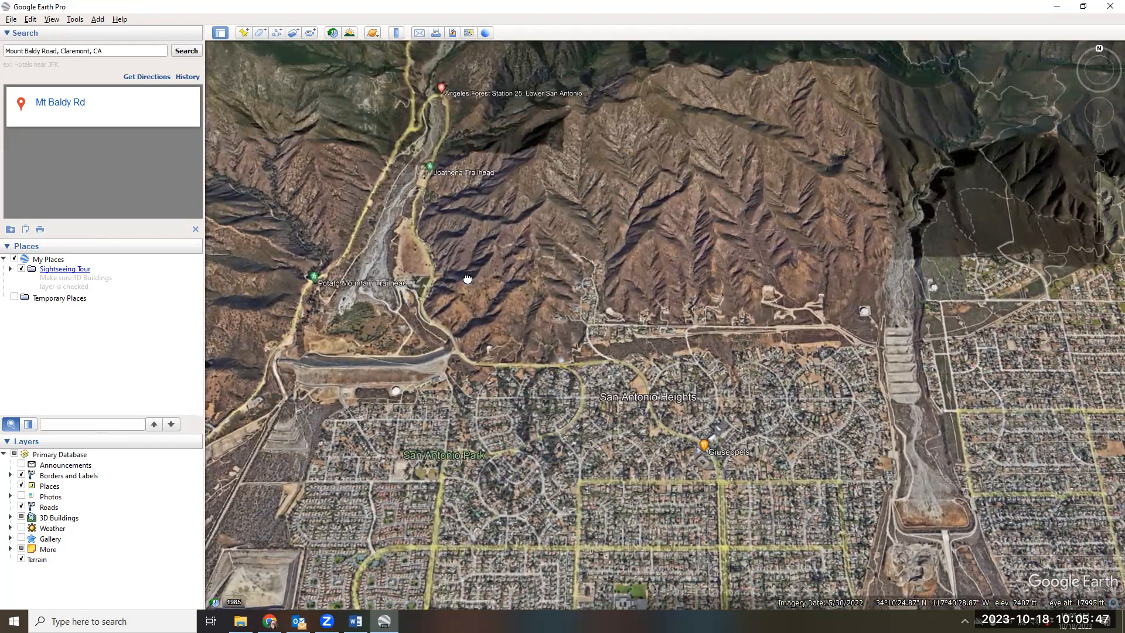
# Follow the mountain road up the canyon past Angeles Forest Station 25 and examine the stretch around Spruce Canyon closely
pyautogui.moveTo(444, 198); pyautogui.dragTo(452, 219)
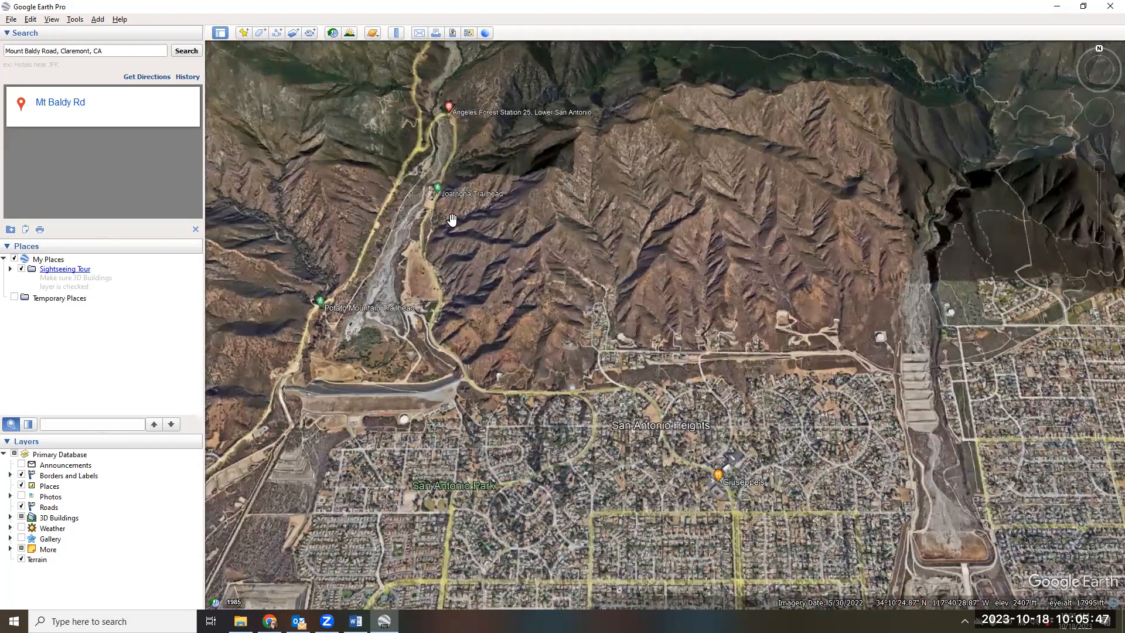
pyautogui.moveTo(427, 69); pyautogui.dragTo(457, 163)
pyautogui.moveTo(462, 255); pyautogui.dragTo(467, 291)
pyautogui.moveTo(440, 215); pyautogui.dragTo(455, 329)
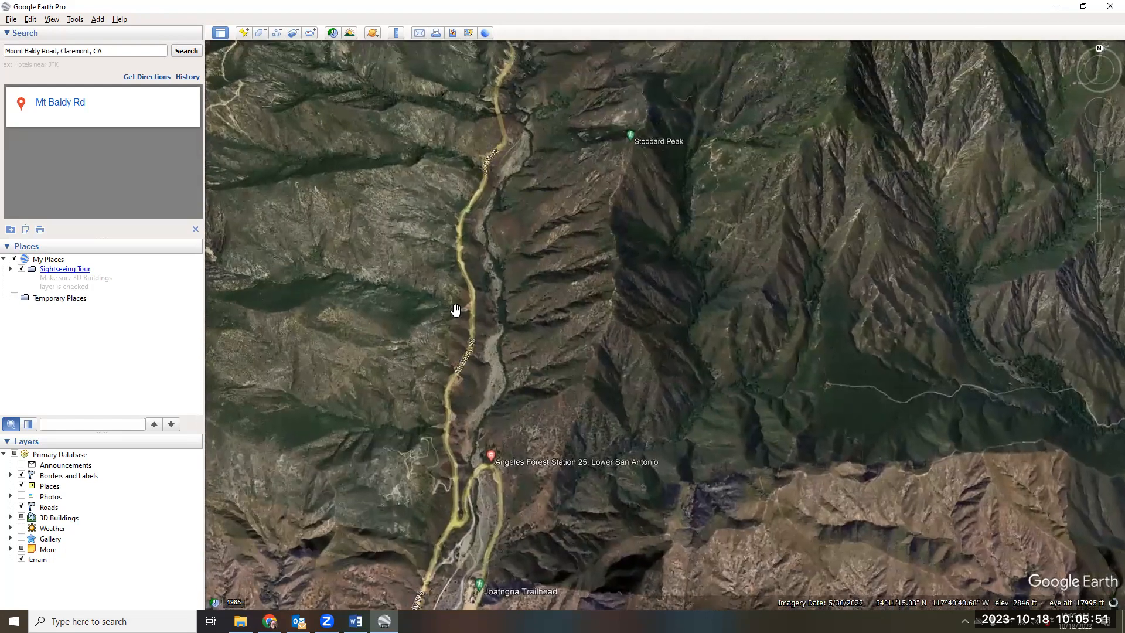
pyautogui.scroll(2, 456, 309)
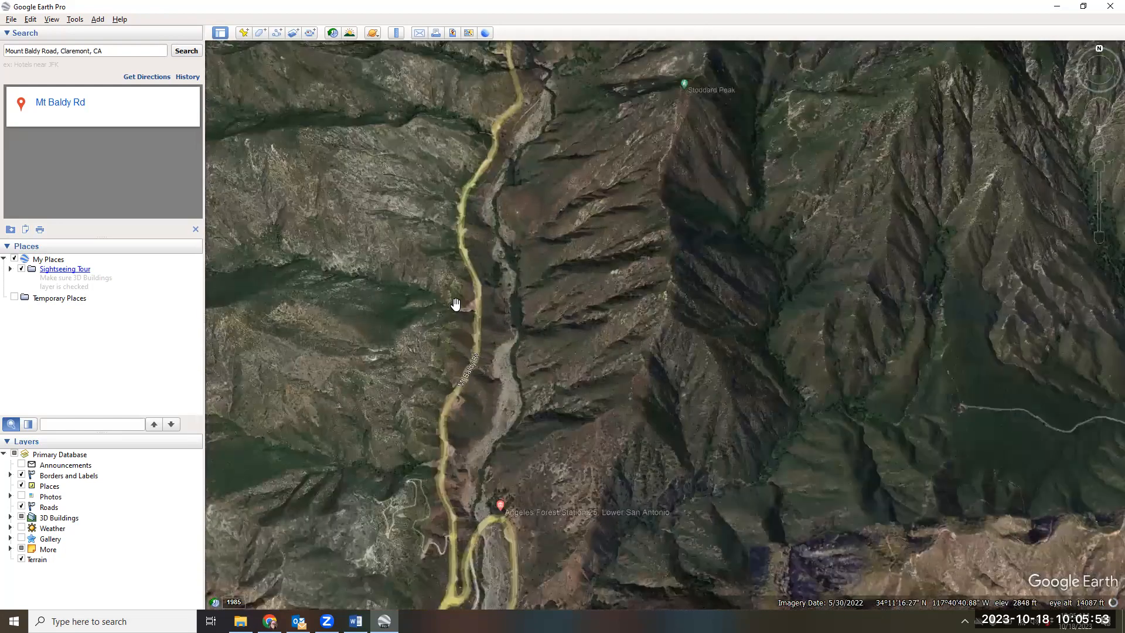
pyautogui.scroll(1, 457, 299)
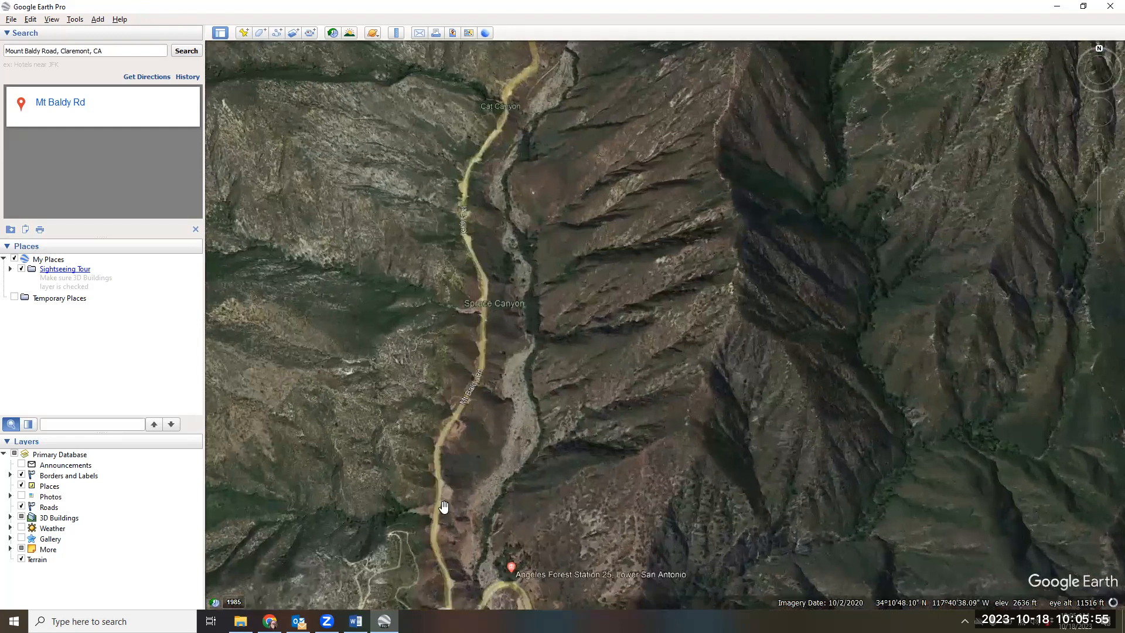
# Follow Mt Baldy Rd north past Dry Lake Canyon to the side-road fork above Sierra Power House
pyautogui.scroll(1, 490, 410)
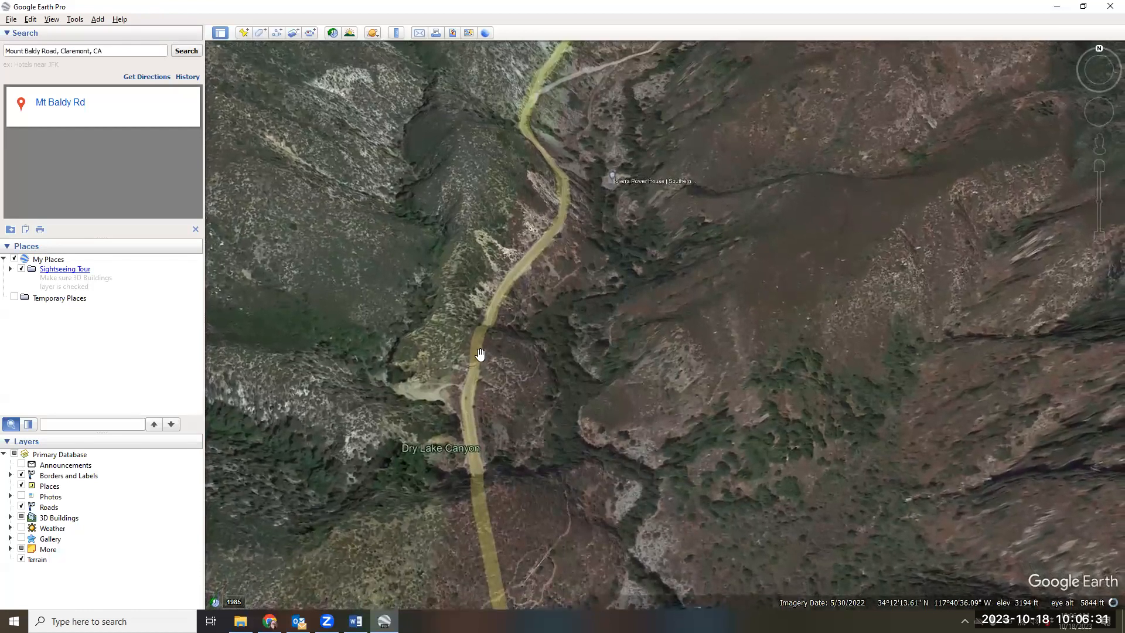
pyautogui.moveTo(496, 434); pyautogui.dragTo(487, 334)
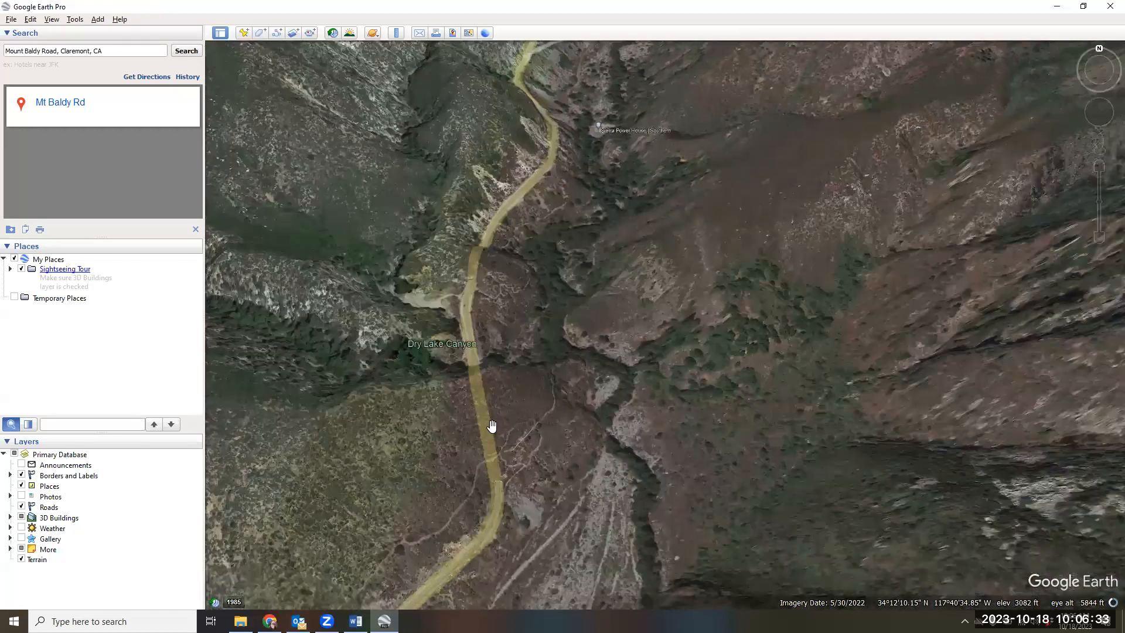
pyautogui.moveTo(492, 427); pyautogui.dragTo(482, 381)
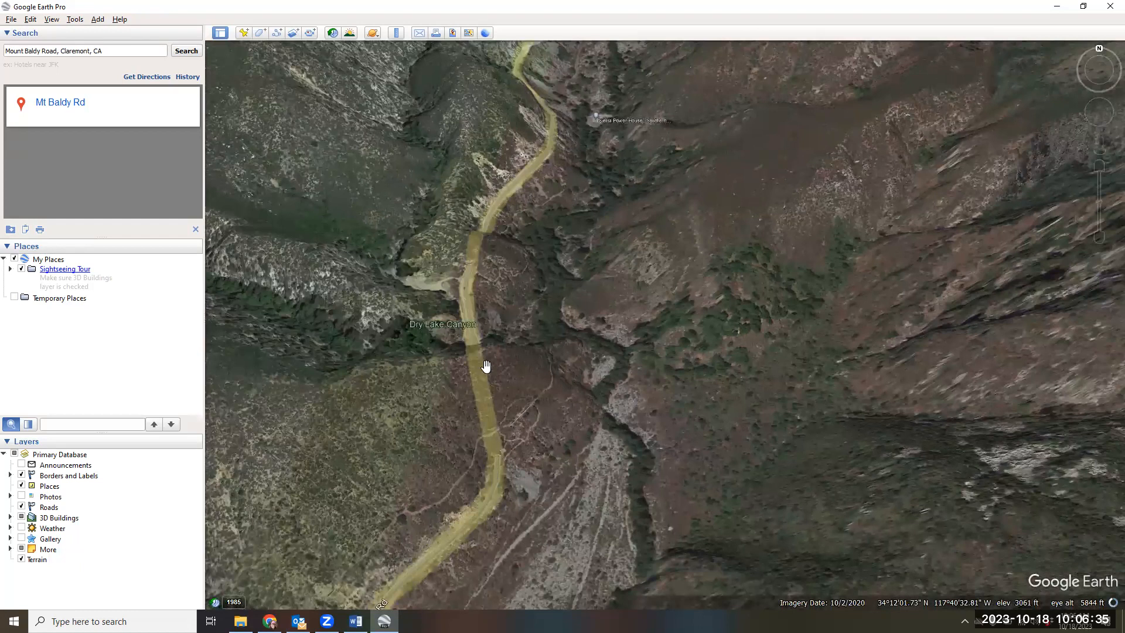
pyautogui.moveTo(471, 346); pyautogui.dragTo(473, 465)
pyautogui.moveTo(442, 311); pyautogui.dragTo(432, 440)
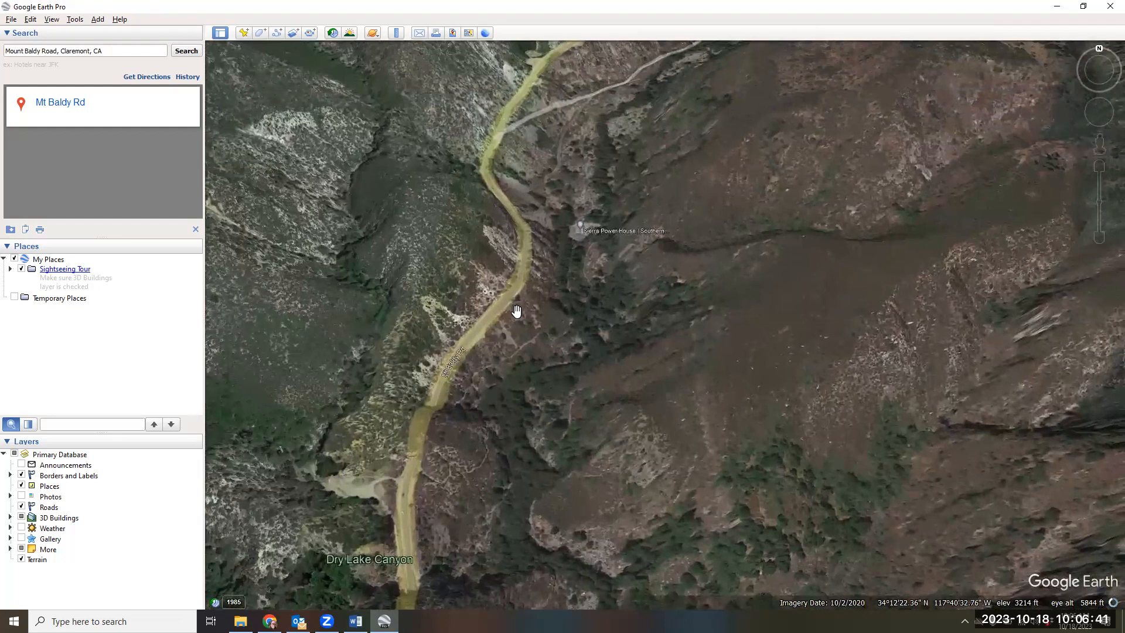
pyautogui.moveTo(467, 321); pyautogui.dragTo(457, 372)
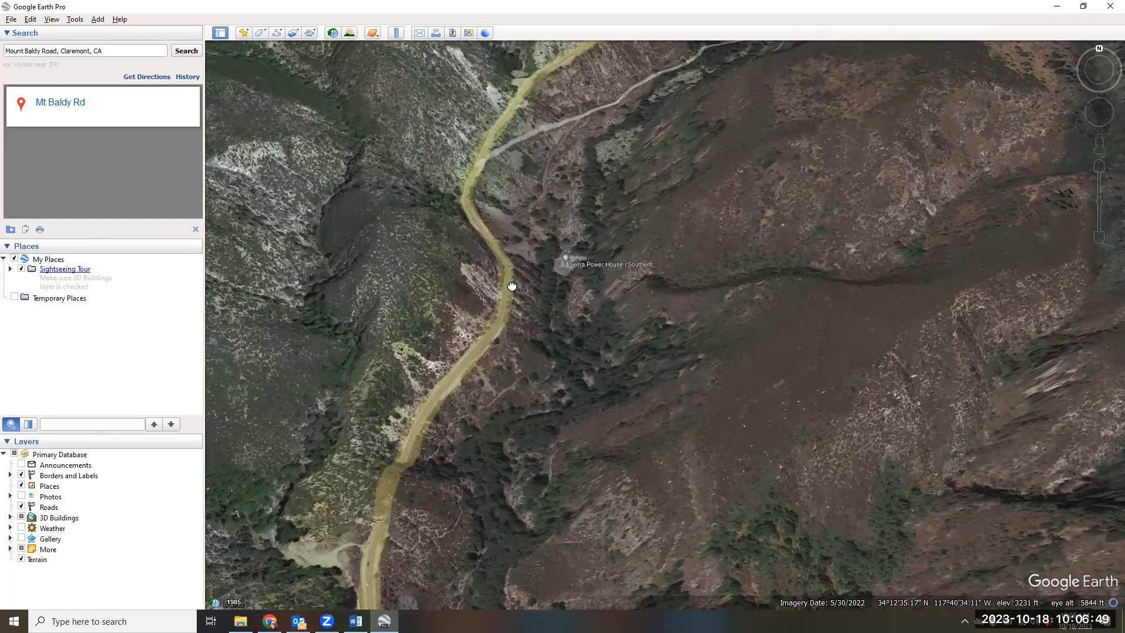
pyautogui.moveTo(457, 298); pyautogui.dragTo(464, 340)
pyautogui.moveTo(457, 218); pyautogui.dragTo(499, 356)
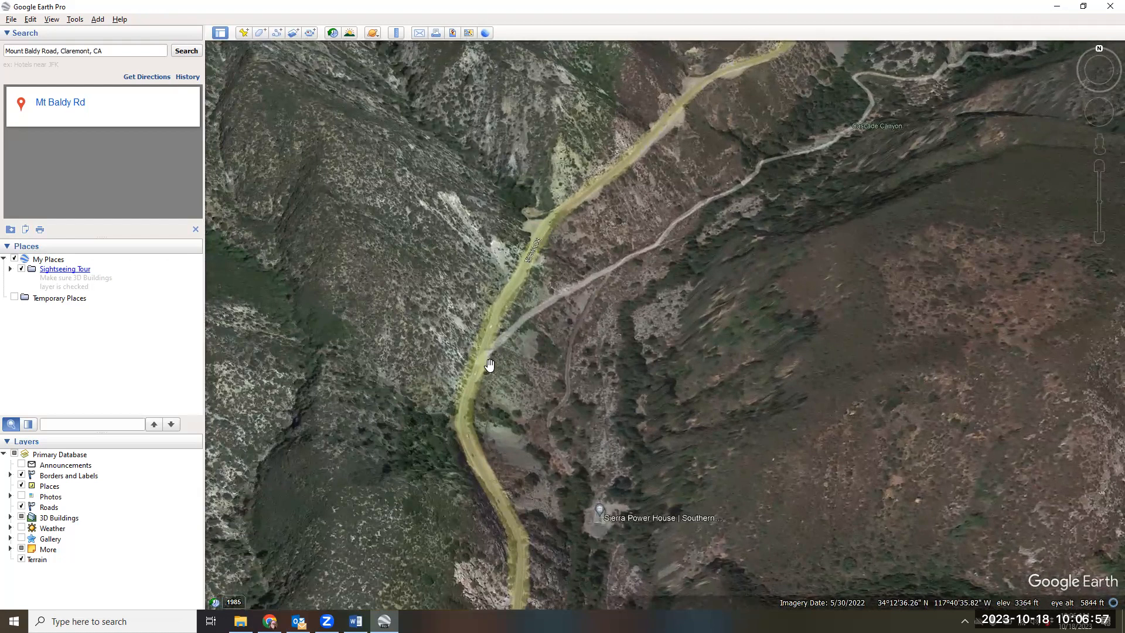
pyautogui.moveTo(490, 365); pyautogui.dragTo(505, 372)
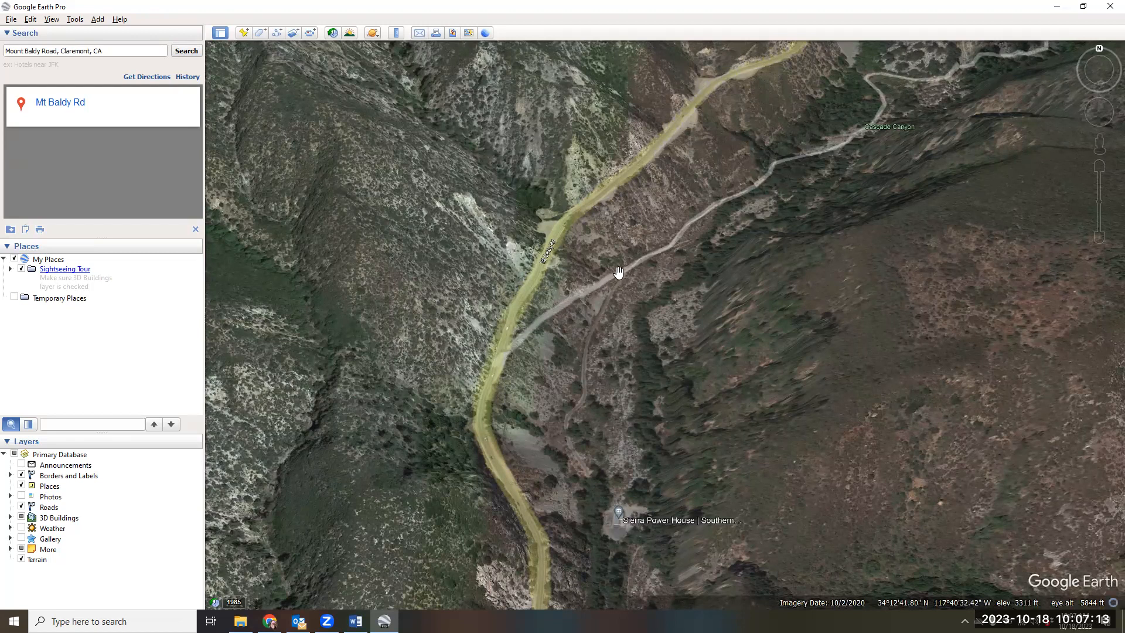
# Examine Mt Baldy Rd and the side road through Cascade Canyon up to Stoddard Canyon Falls & Slide, and return to the fork
pyautogui.moveTo(693, 293); pyautogui.dragTo(597, 499)
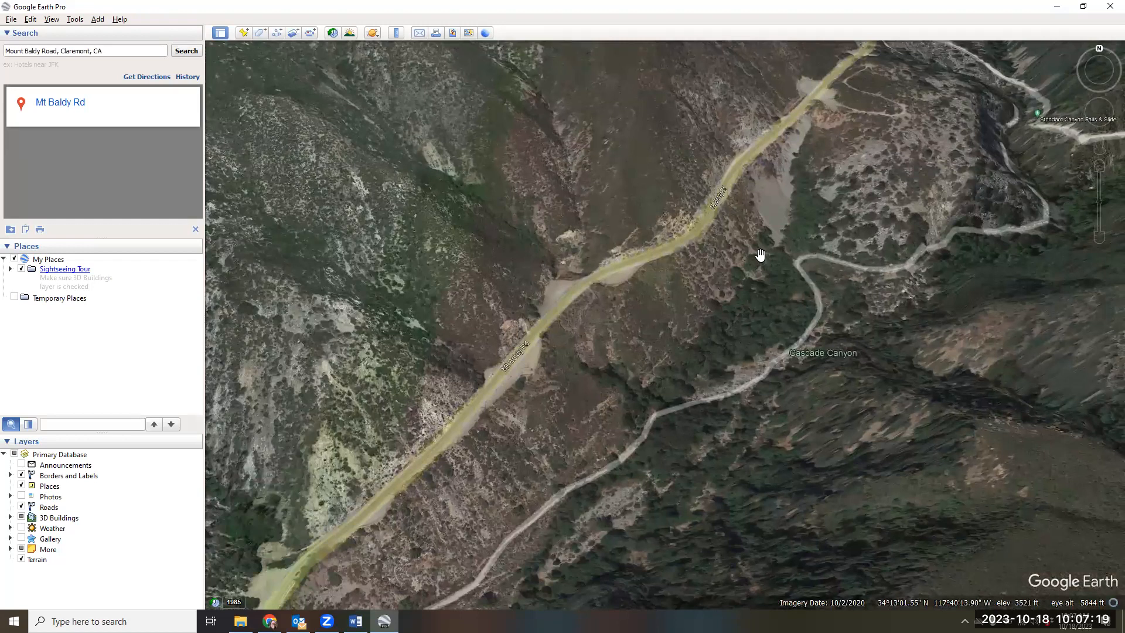
pyautogui.moveTo(726, 291); pyautogui.dragTo(638, 392)
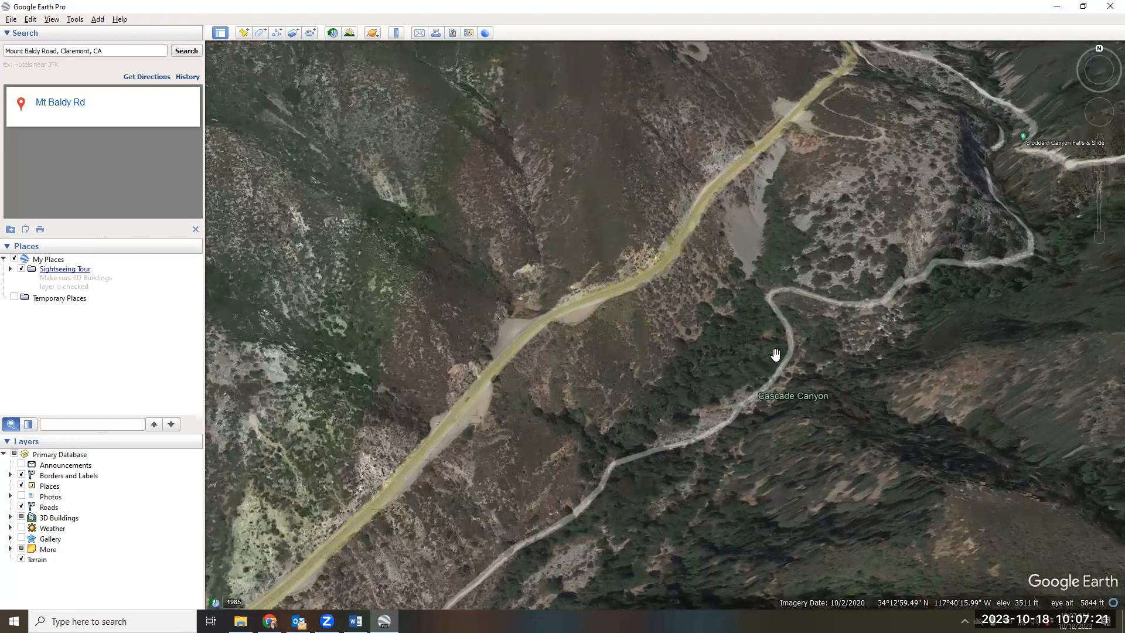
pyautogui.moveTo(824, 236); pyautogui.dragTo(683, 361)
pyautogui.moveTo(683, 151); pyautogui.dragTo(596, 278)
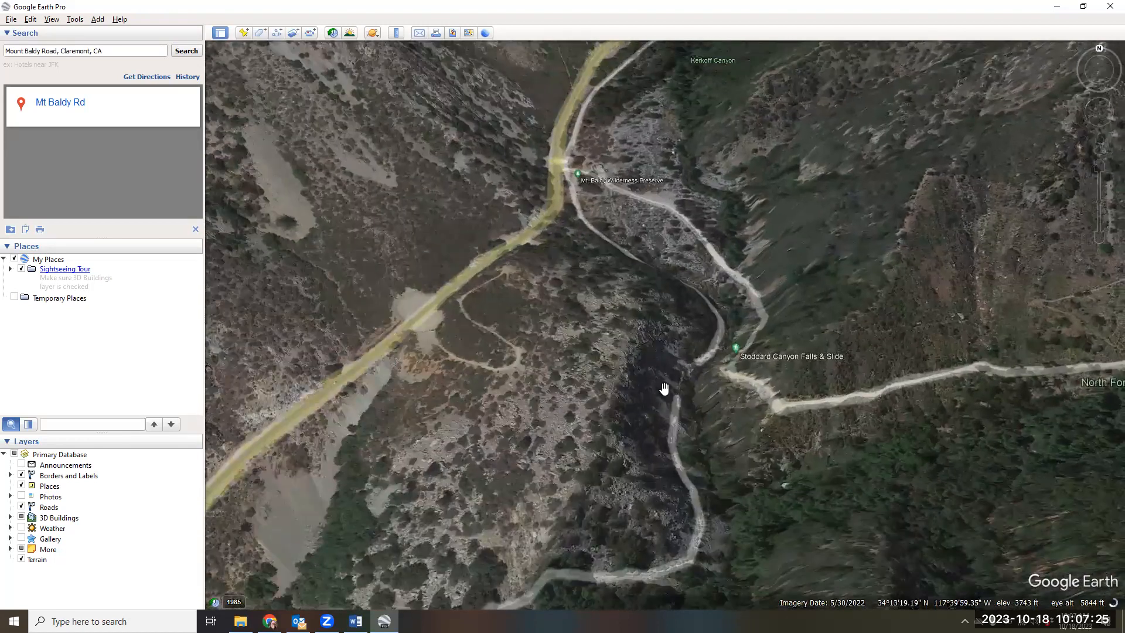
pyautogui.moveTo(664, 388)
pyautogui.mouseDown()
pyautogui.moveTo(648, 360)
pyautogui.moveTo(726, 296)
pyautogui.moveTo(736, 226)
pyautogui.mouseUp()
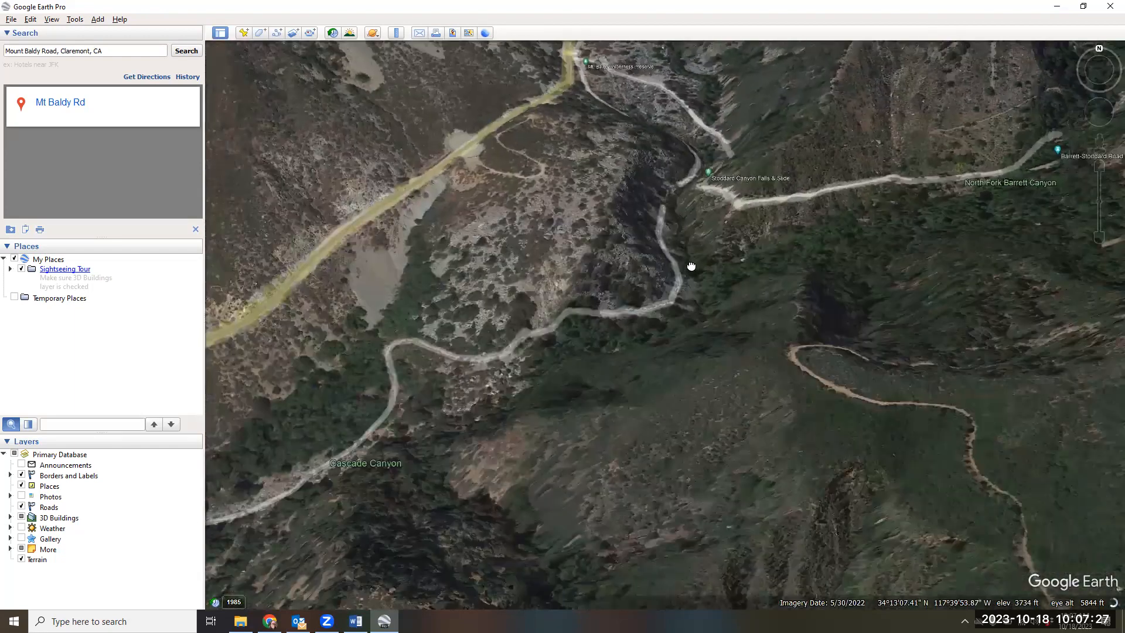
pyautogui.moveTo(691, 266); pyautogui.dragTo(736, 266)
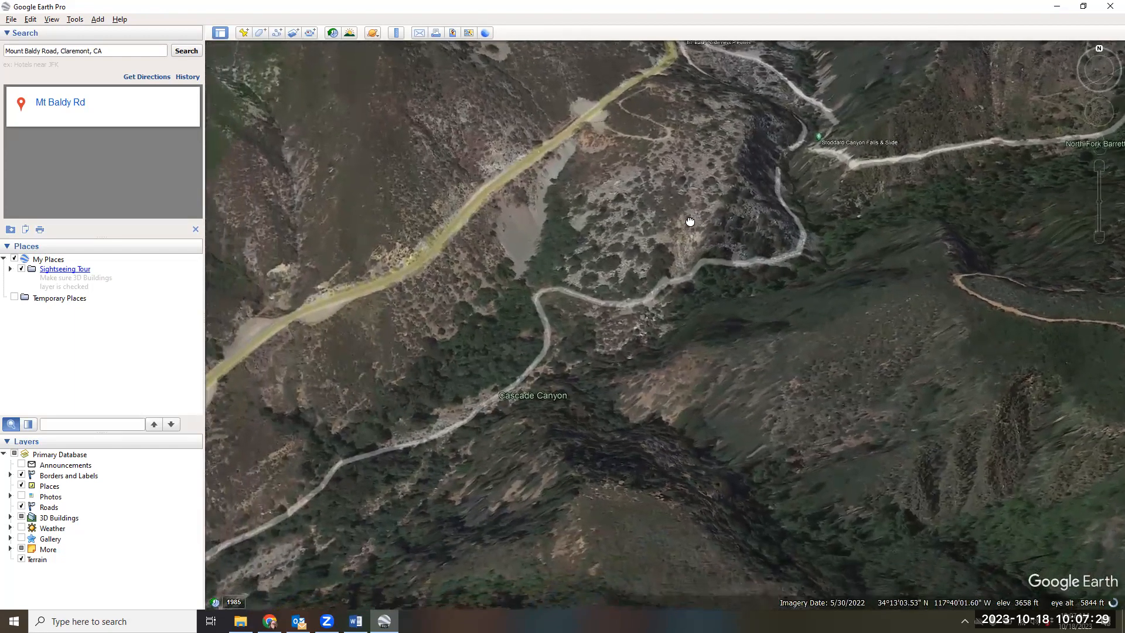
pyautogui.moveTo(612, 311); pyautogui.dragTo(871, 210)
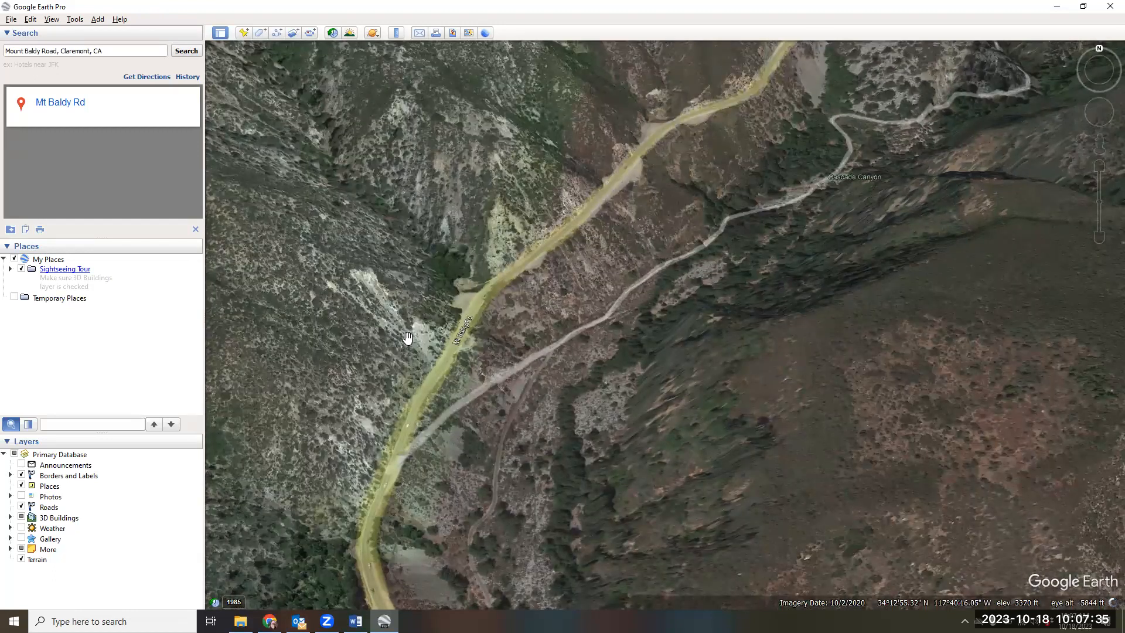
# Frame an overview of the canyon from Sierra Power House up to Sunset Peak South Trailhead, with Cascade Canyon near the centre
pyautogui.scroll(-4, 554, 318)
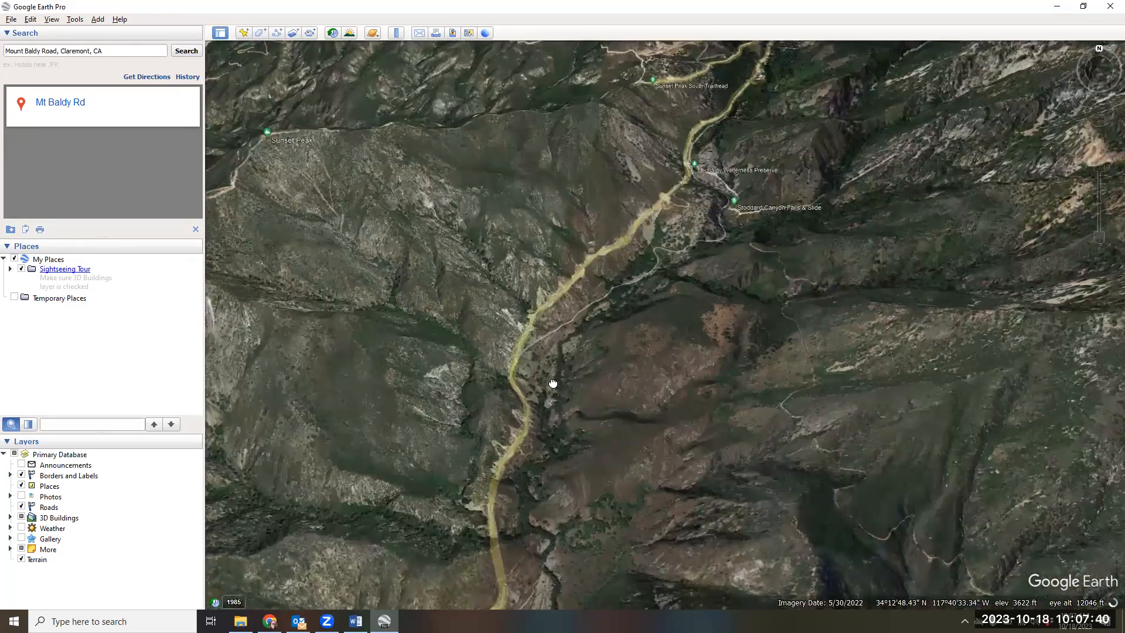
pyautogui.scroll(-3, 550, 381)
pyautogui.moveTo(579, 397)
pyautogui.mouseDown()
pyautogui.moveTo(603, 370)
pyautogui.moveTo(583, 376)
pyautogui.mouseUp()
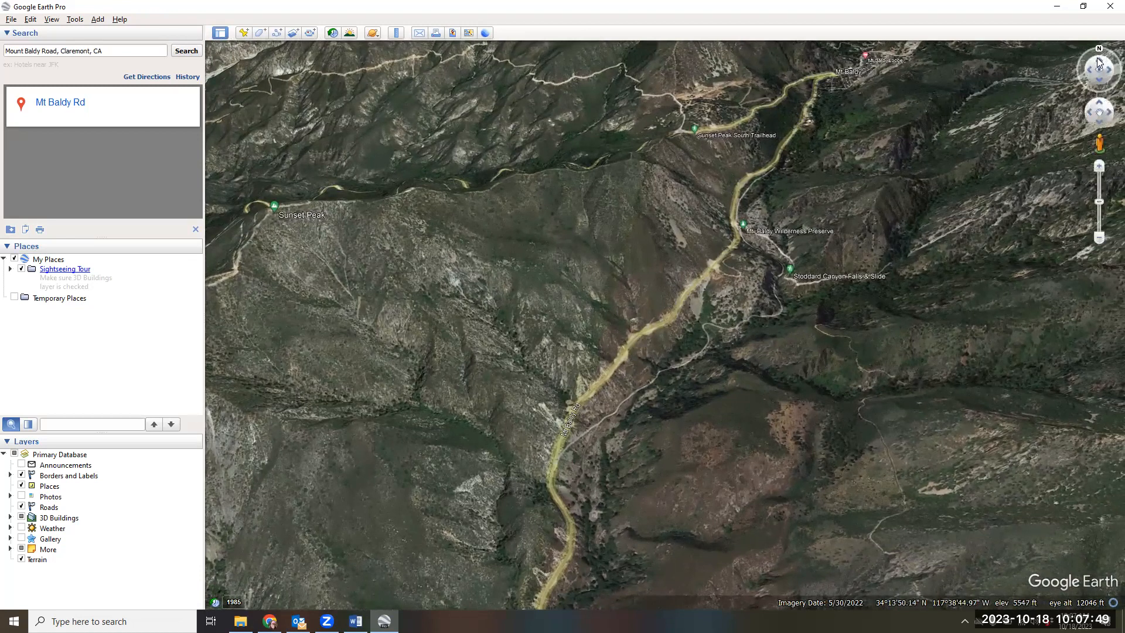
pyautogui.moveTo(1102, 200); pyautogui.dragTo(1101, 190)
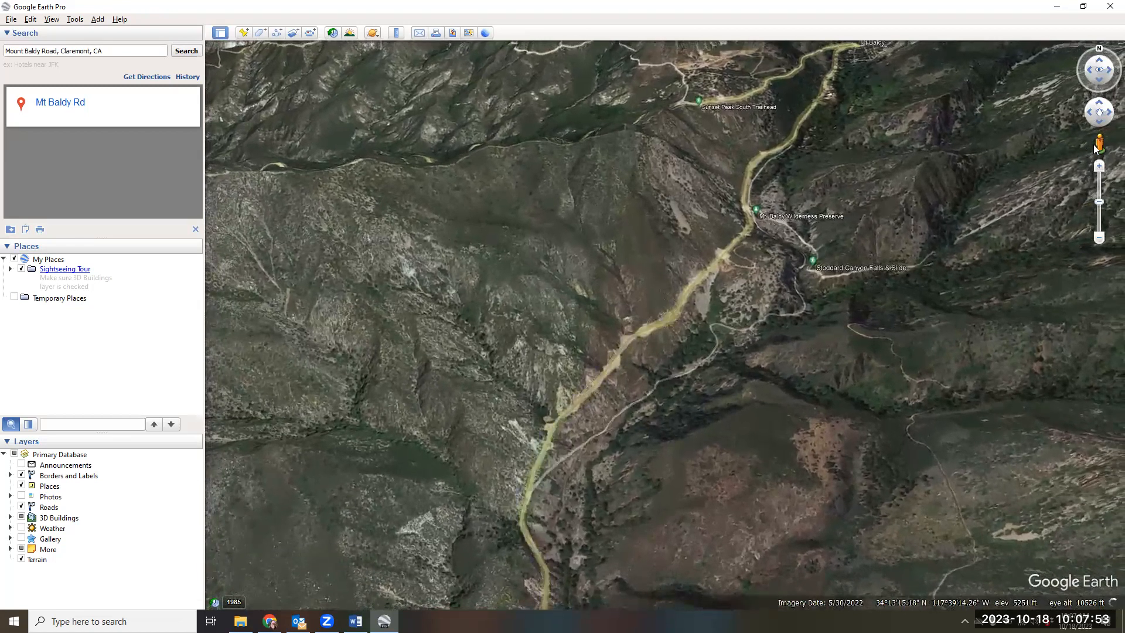
pyautogui.click(1093, 115)
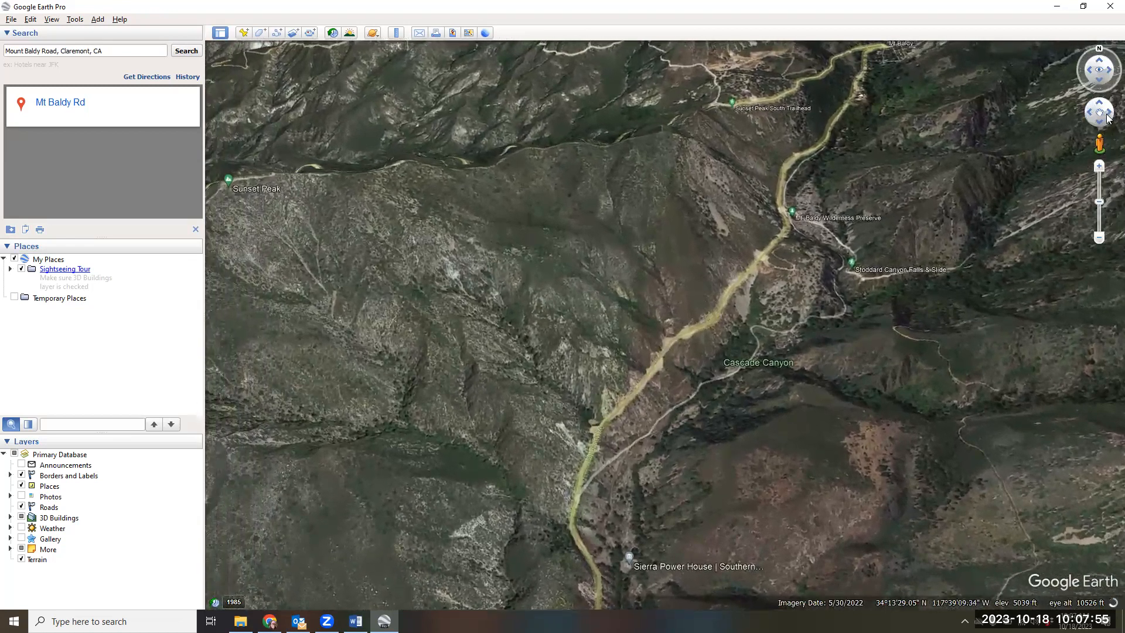
pyautogui.click(1110, 112)
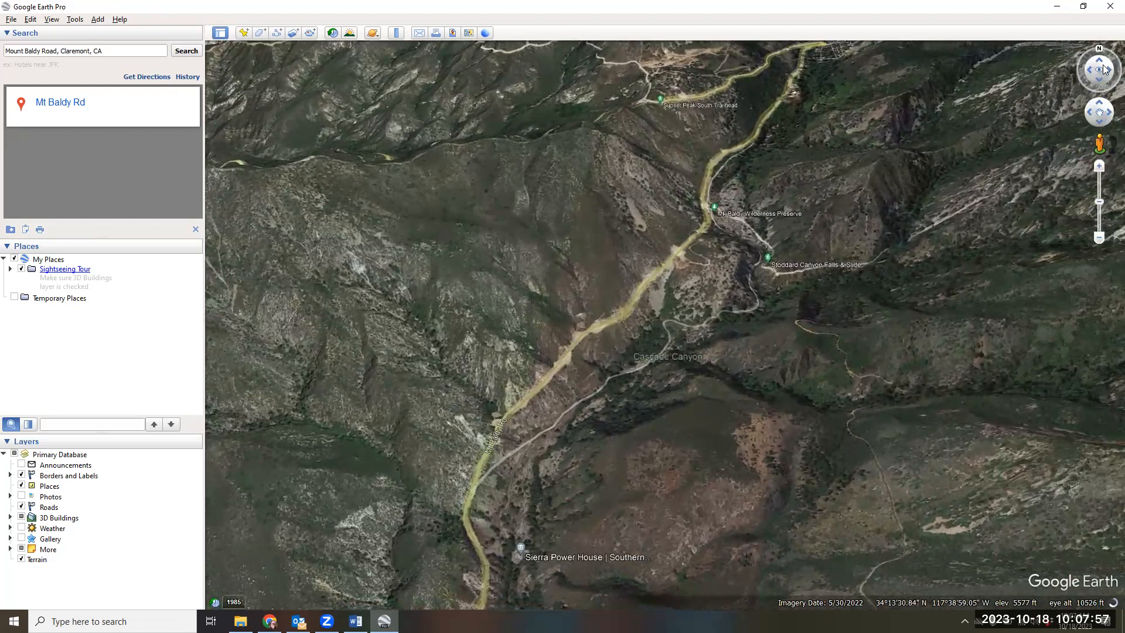
pyautogui.click(1100, 83)
pyautogui.click(1101, 84)
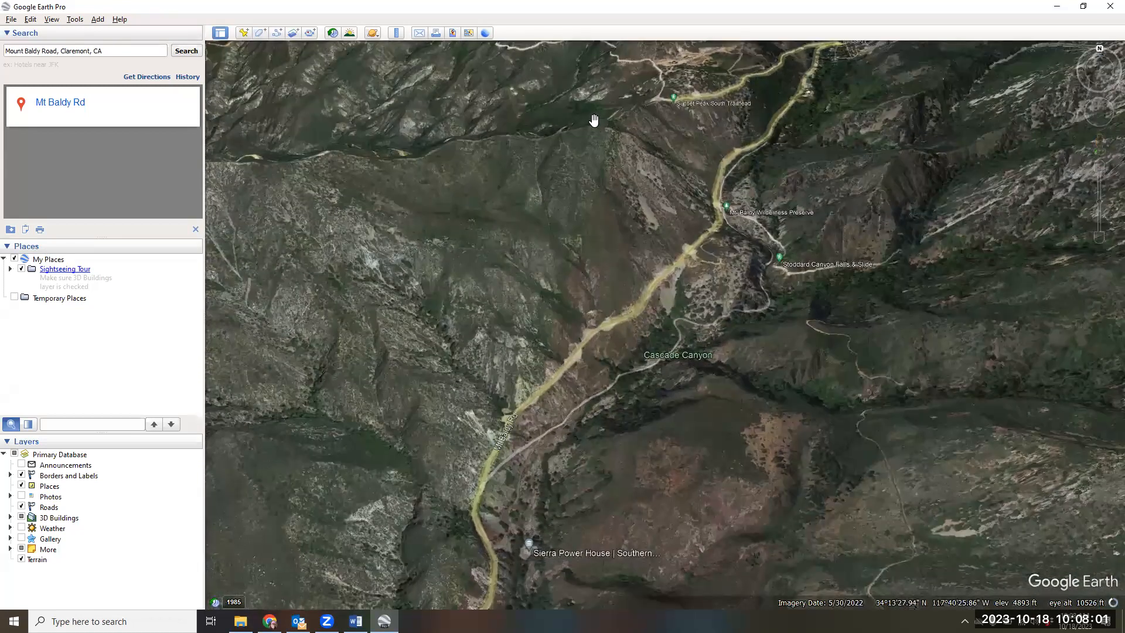
pyautogui.moveTo(576, 236); pyautogui.dragTo(558, 246)
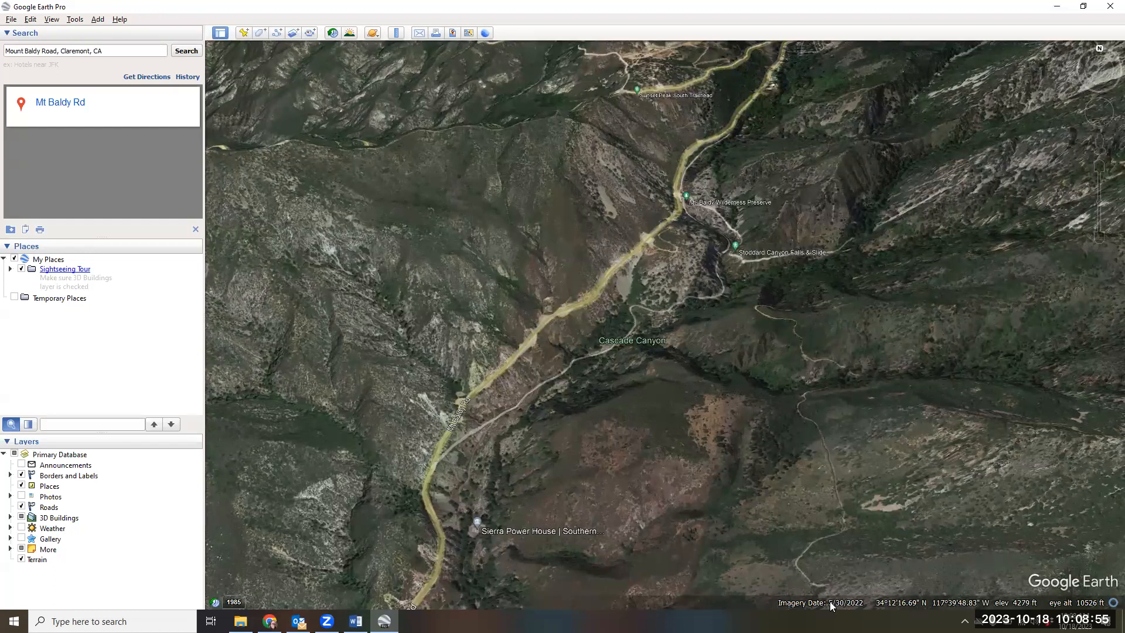
# Compare the canyon's historical imagery for 12/1985, 6/2009, 7/2008, 12/2003 and 5/2023, and return to the default imagery
pyautogui.click(215, 602)
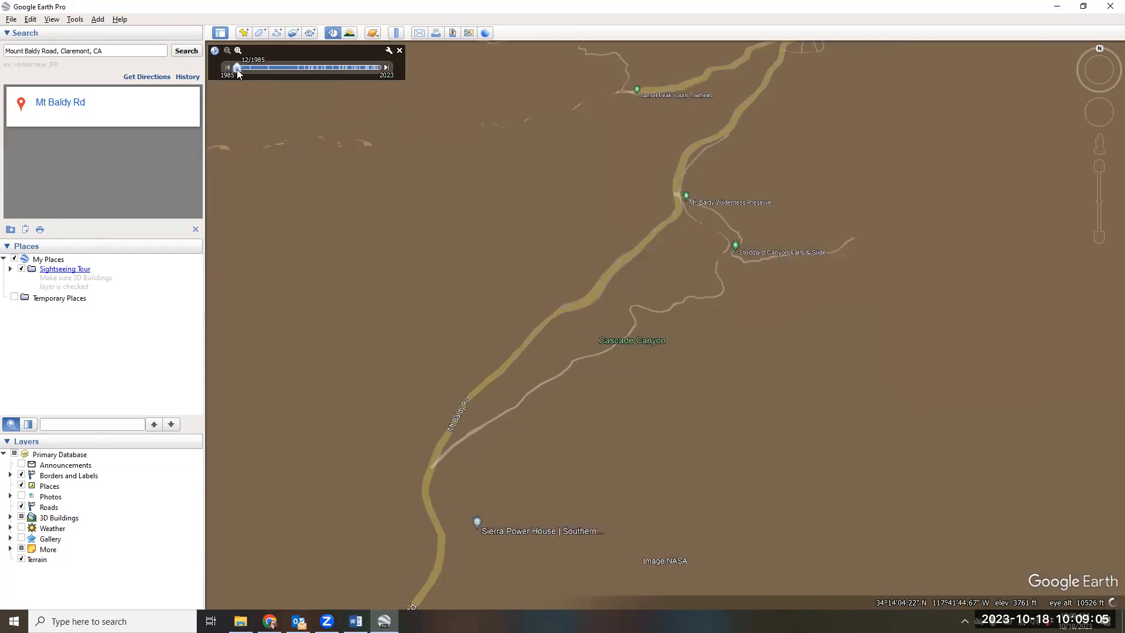
pyautogui.moveTo(241, 69); pyautogui.dragTo(328, 71)
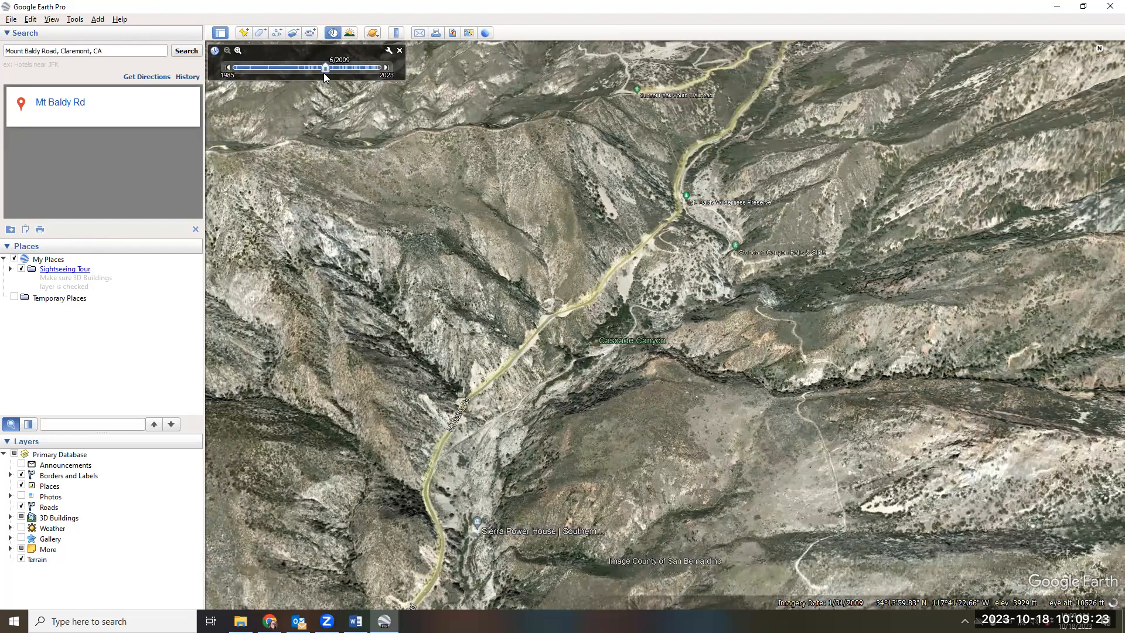
pyautogui.moveTo(326, 66)
pyautogui.mouseDown()
pyautogui.moveTo(347, 68)
pyautogui.moveTo(321, 65)
pyautogui.mouseUp()
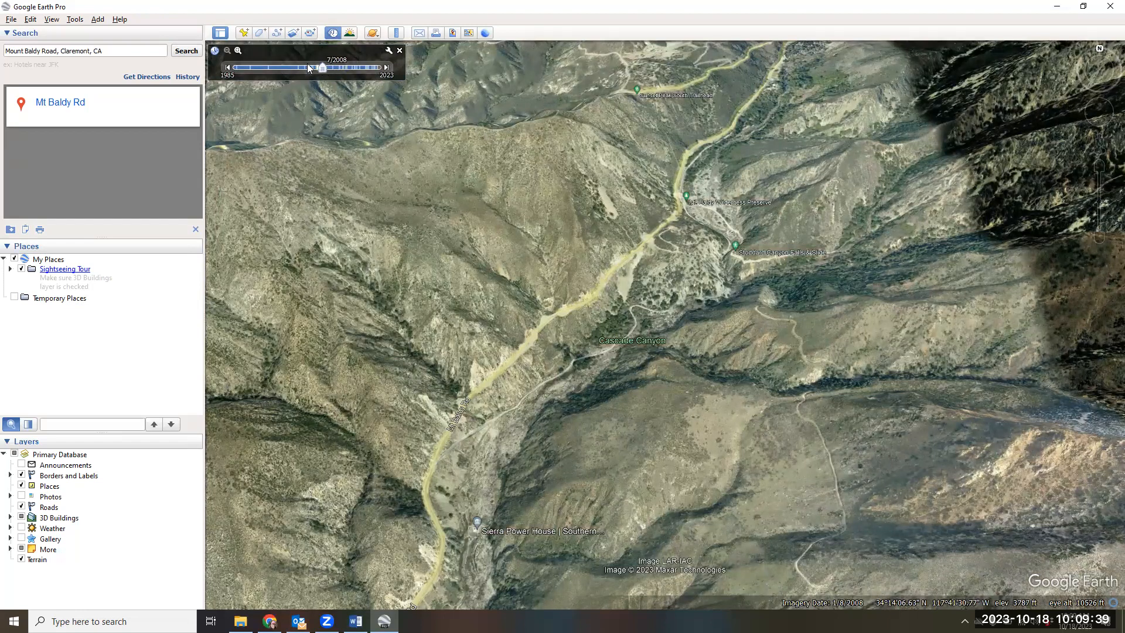
pyautogui.moveTo(324, 63); pyautogui.dragTo(305, 62)
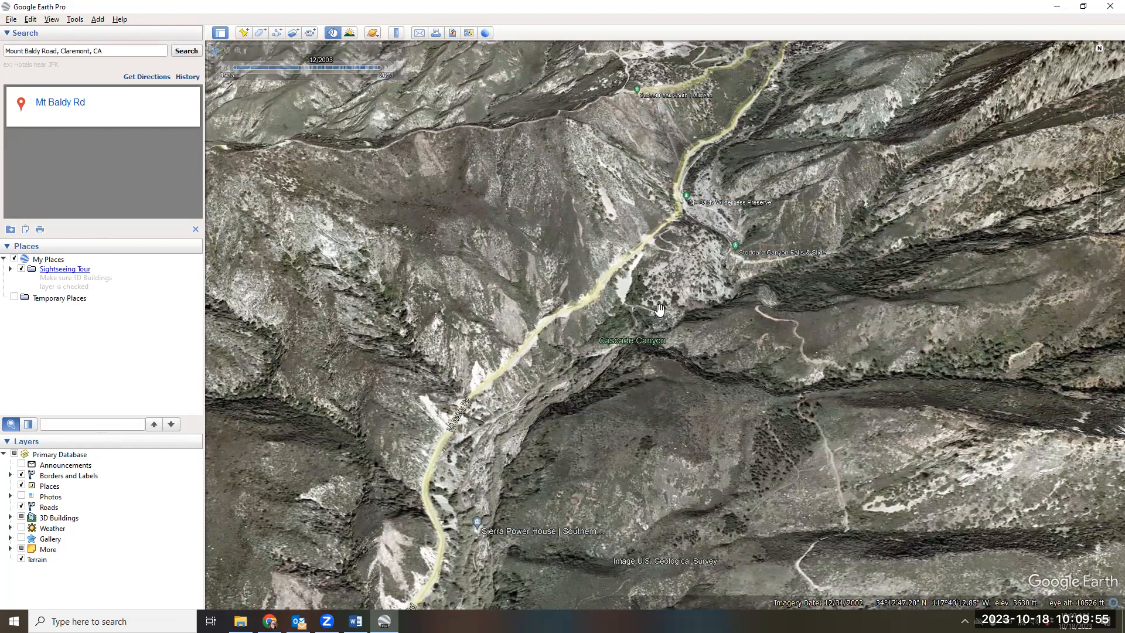
pyautogui.moveTo(306, 65); pyautogui.dragTo(392, 69)
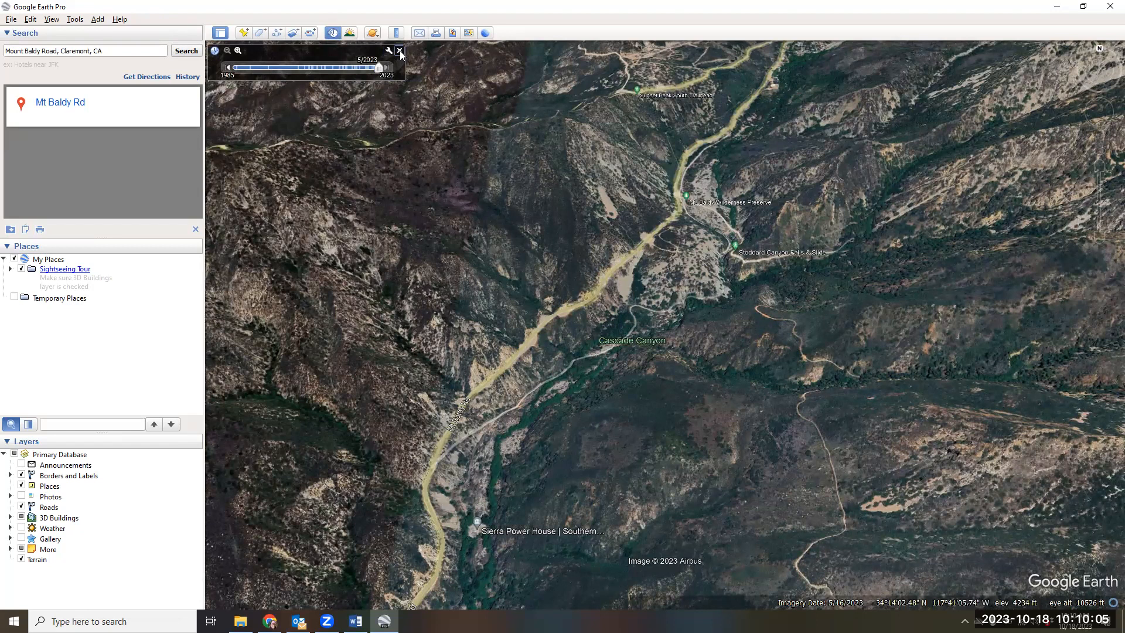
pyautogui.click(400, 51)
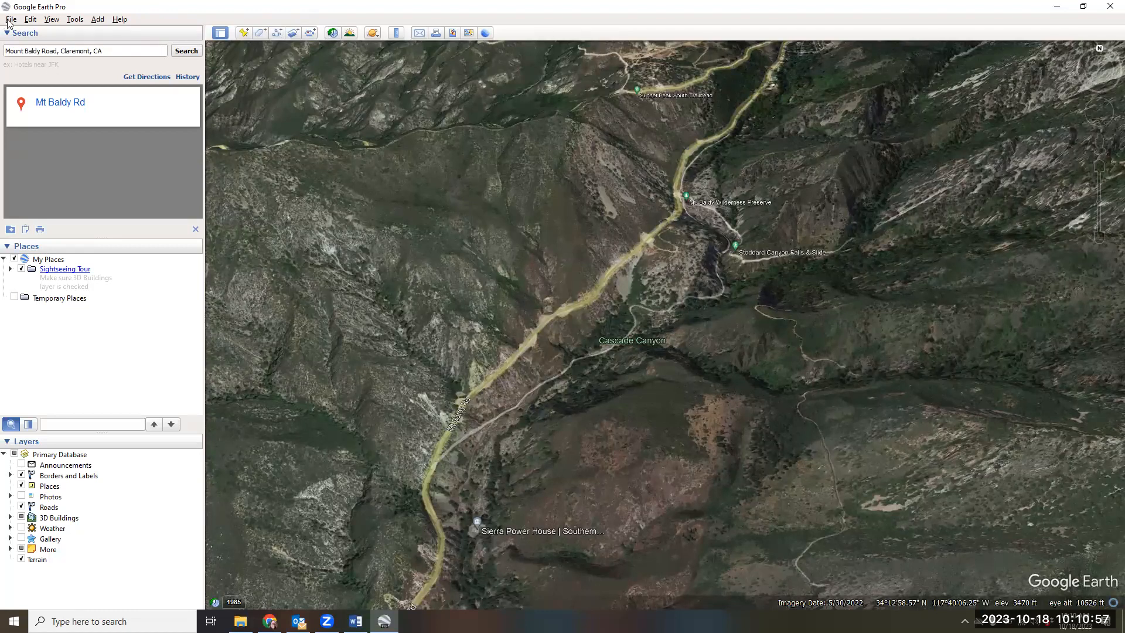
# Configure the 3D view options to show latitude and longitude in decimal degrees and to use metres and kilometres
pyautogui.click(74, 20)
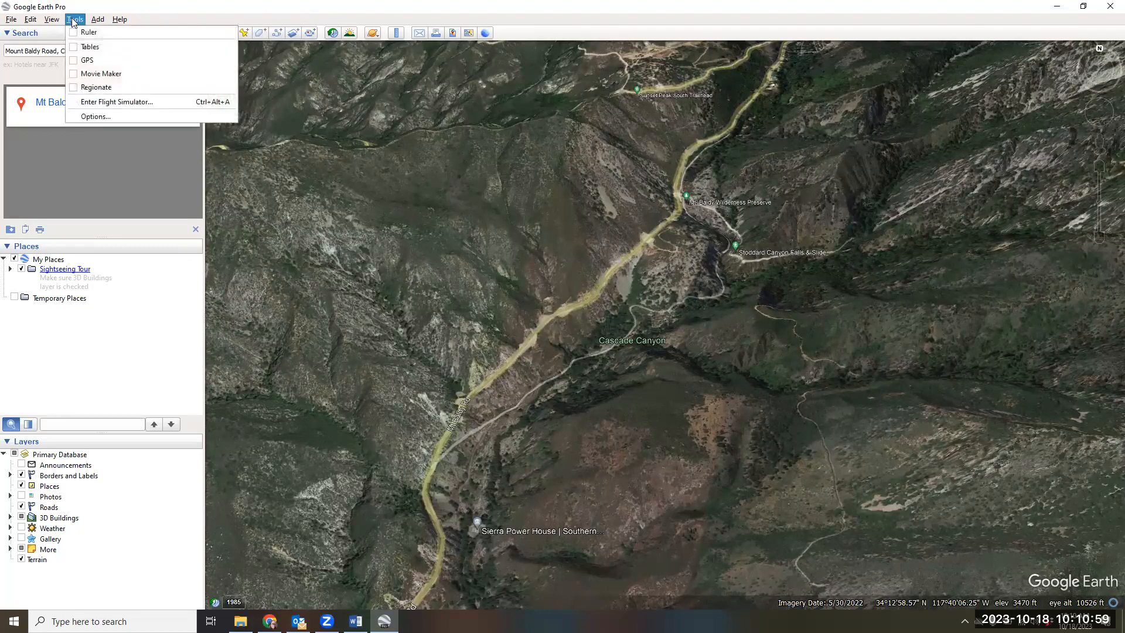
pyautogui.moveTo(48, 21)
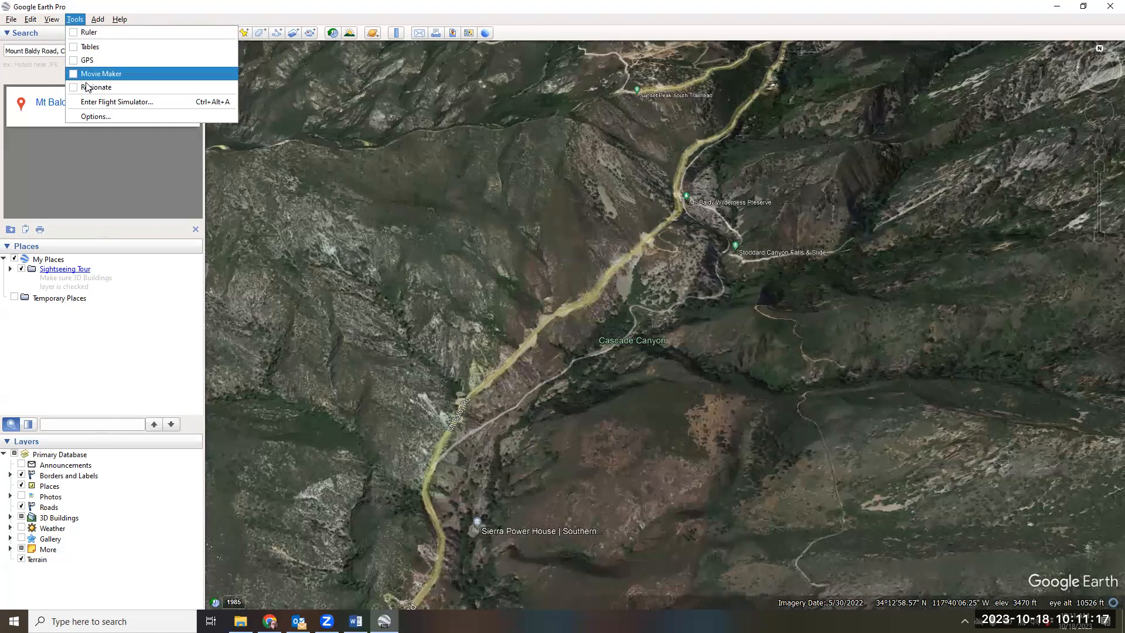
pyautogui.click(95, 117)
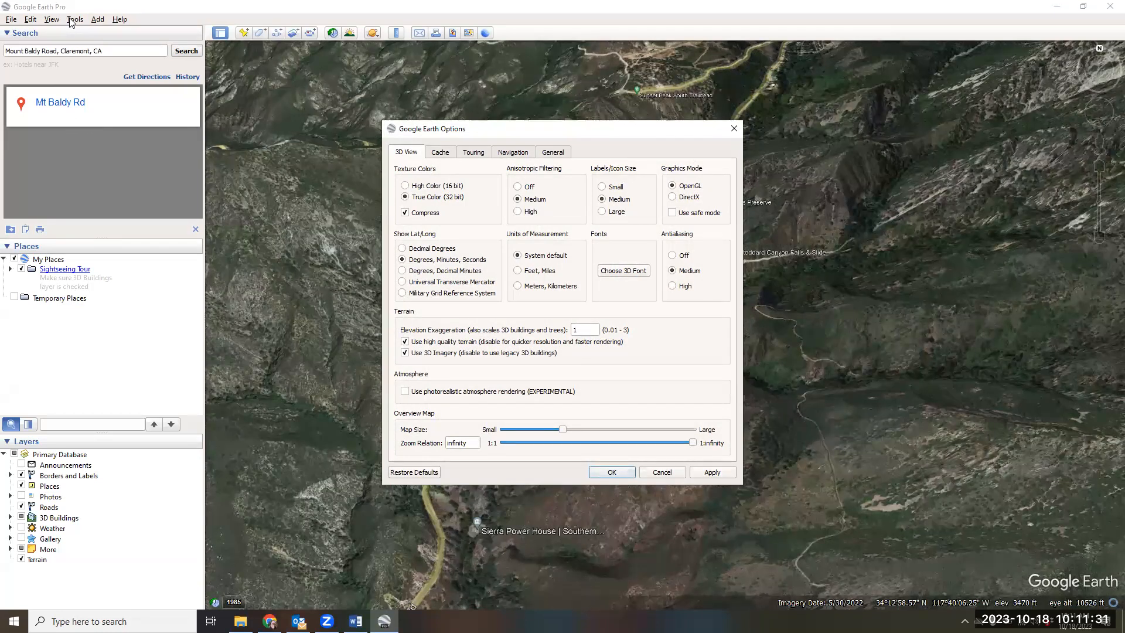
pyautogui.click(403, 248)
pyautogui.click(701, 477)
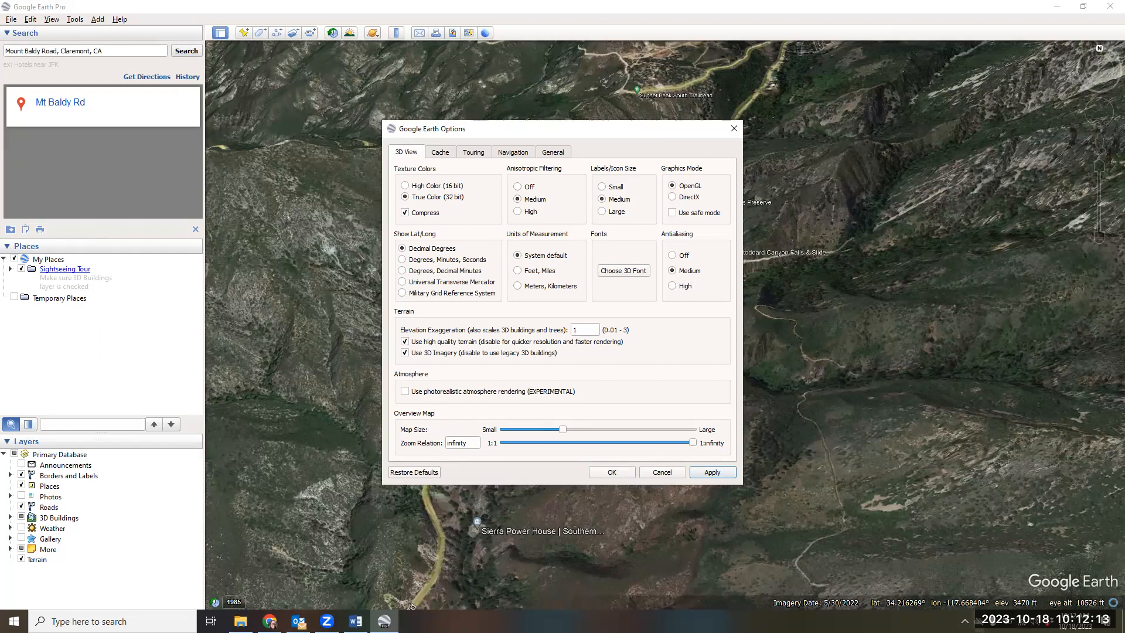
pyautogui.click(518, 286)
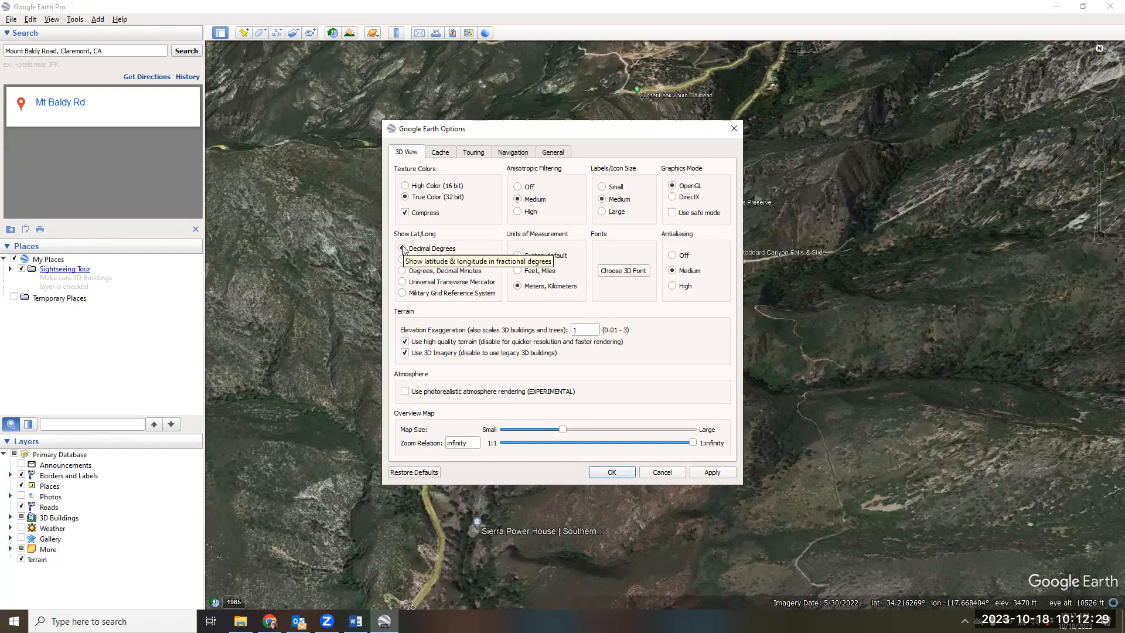
pyautogui.click(702, 473)
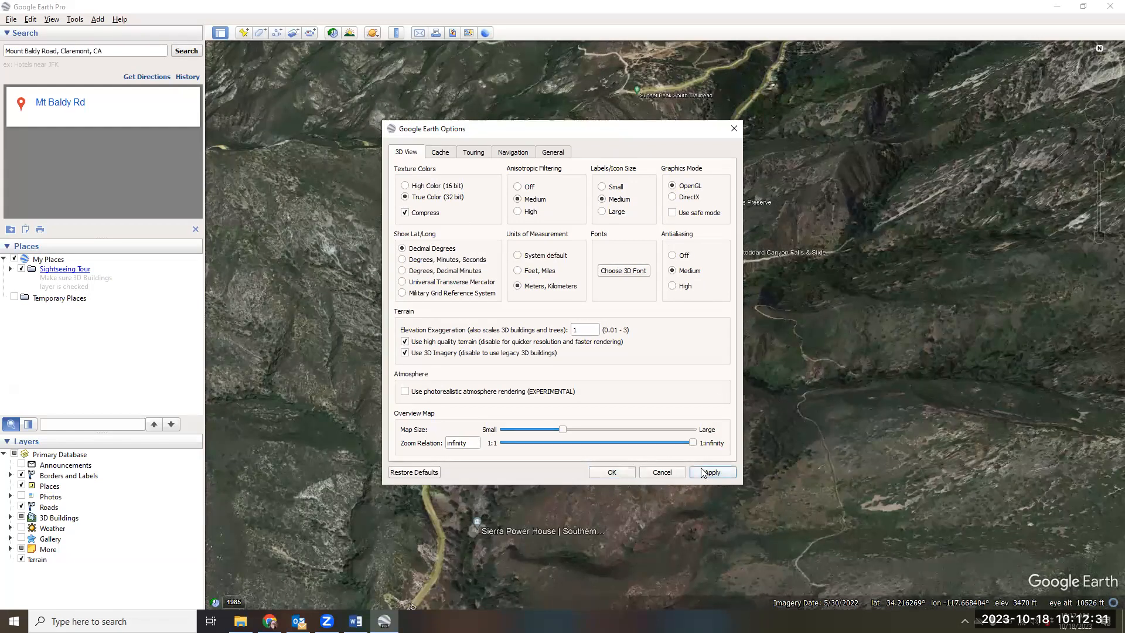
pyautogui.click(613, 473)
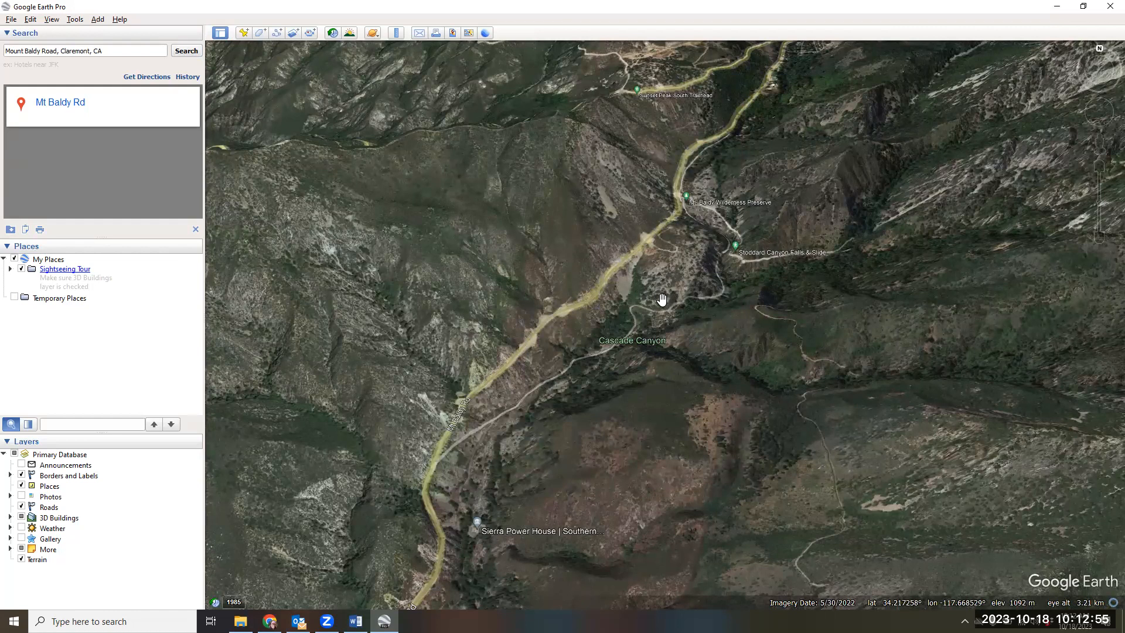
pyautogui.click(244, 34)
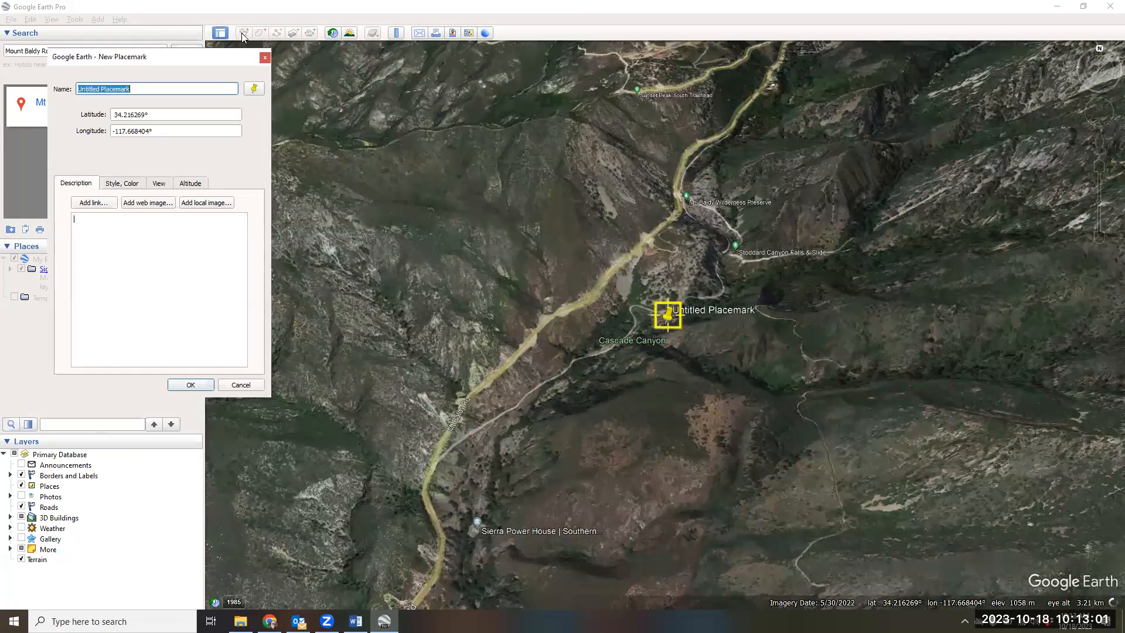
pyautogui.moveTo(669, 330); pyautogui.dragTo(706, 352)
pyautogui.moveTo(581, 292); pyautogui.dragTo(141, 115)
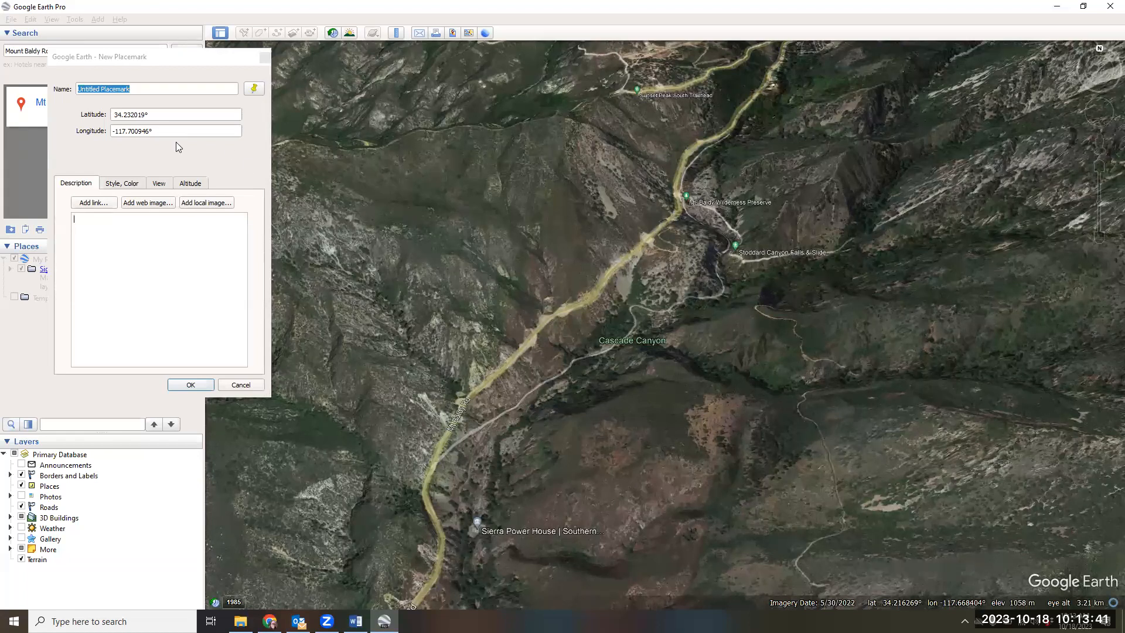
pyautogui.click(198, 57)
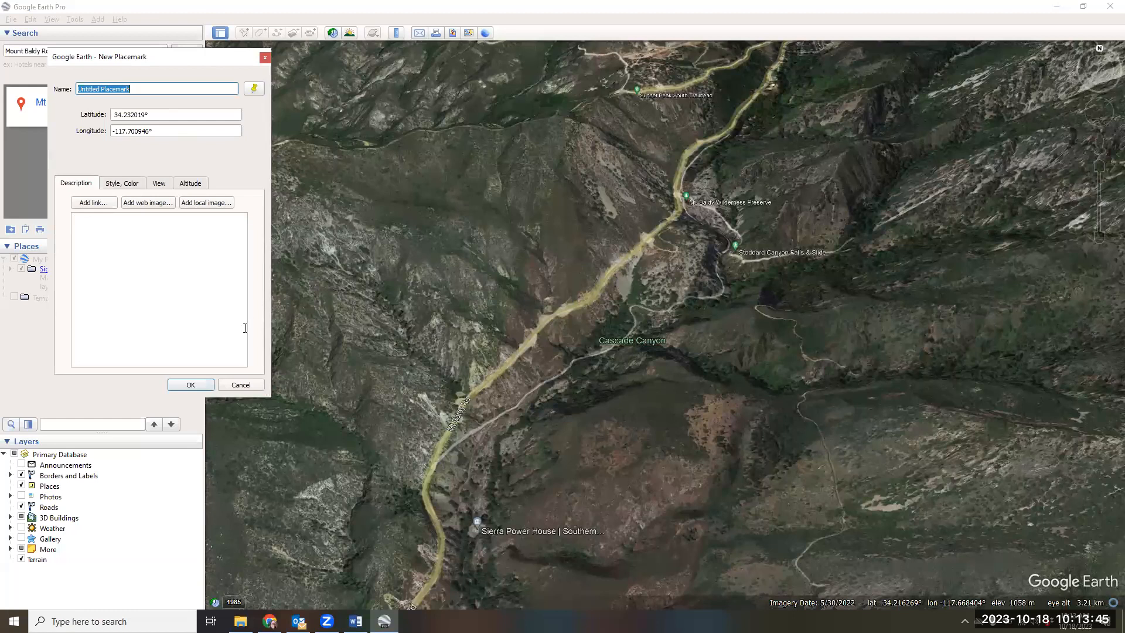
pyautogui.click(240, 385)
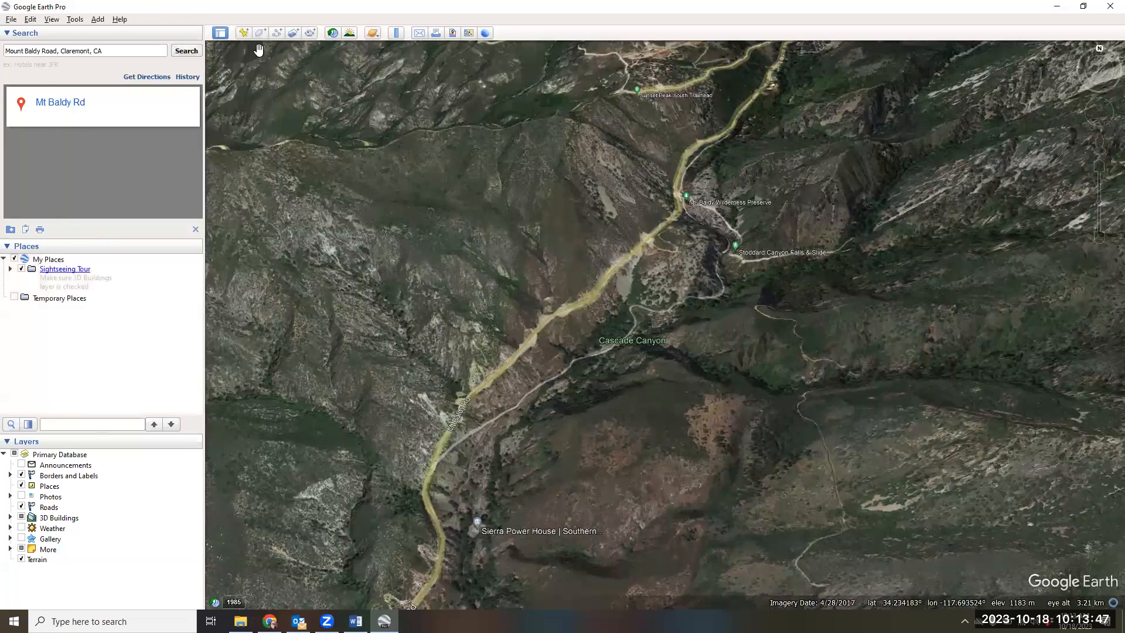
# Place a placemark named "Haphazard spot" just above Cascade Canyon, at about latitude 34.218° and longitude -117.668°
pyautogui.click(243, 32)
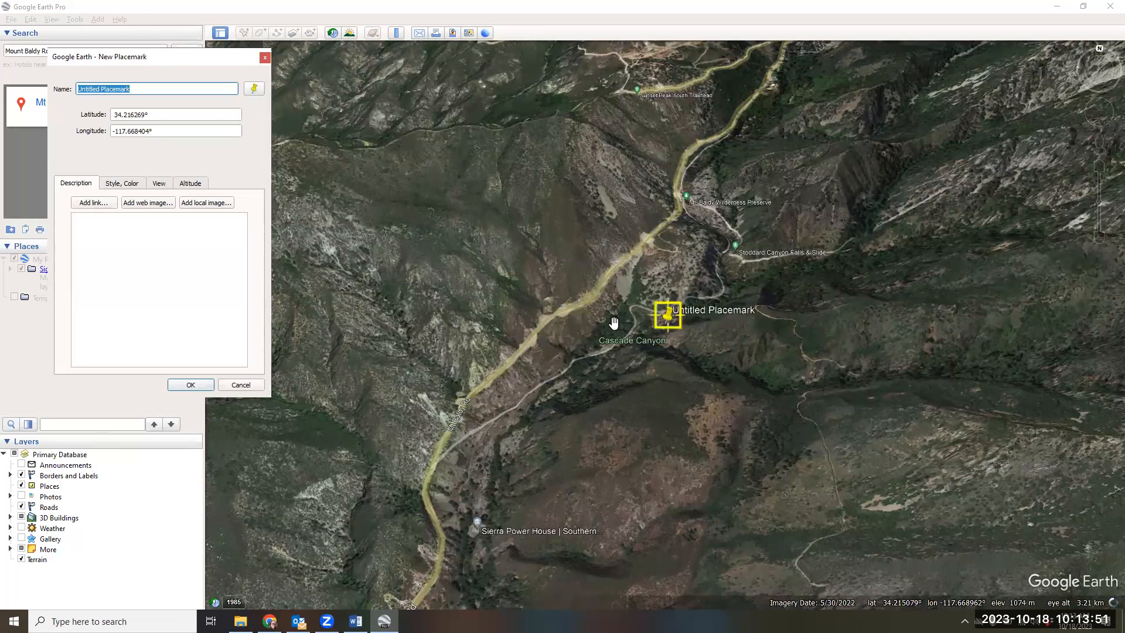
pyautogui.moveTo(670, 321); pyautogui.dragTo(685, 280)
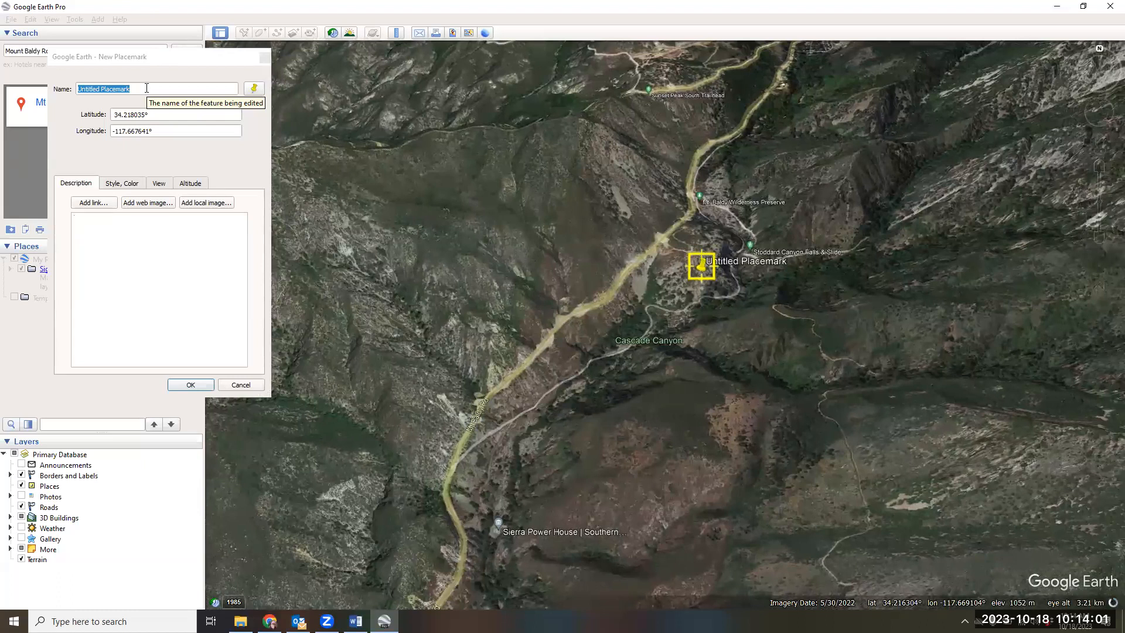
pyautogui.moveTo(139, 87); pyautogui.dragTo(61, 88)
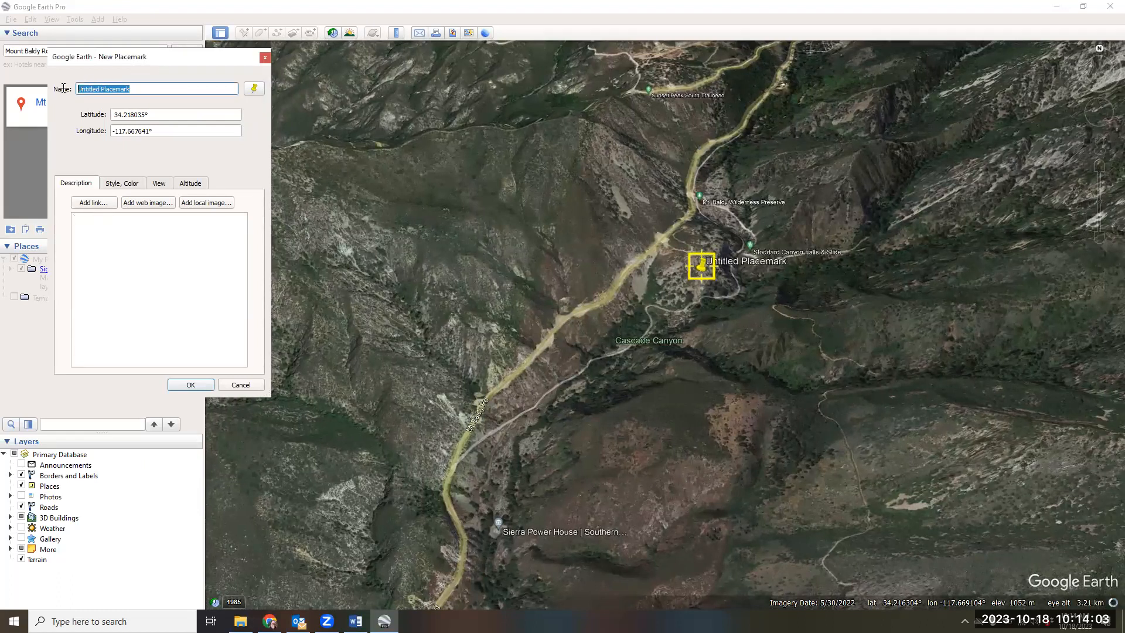
pyautogui.write('Ran')
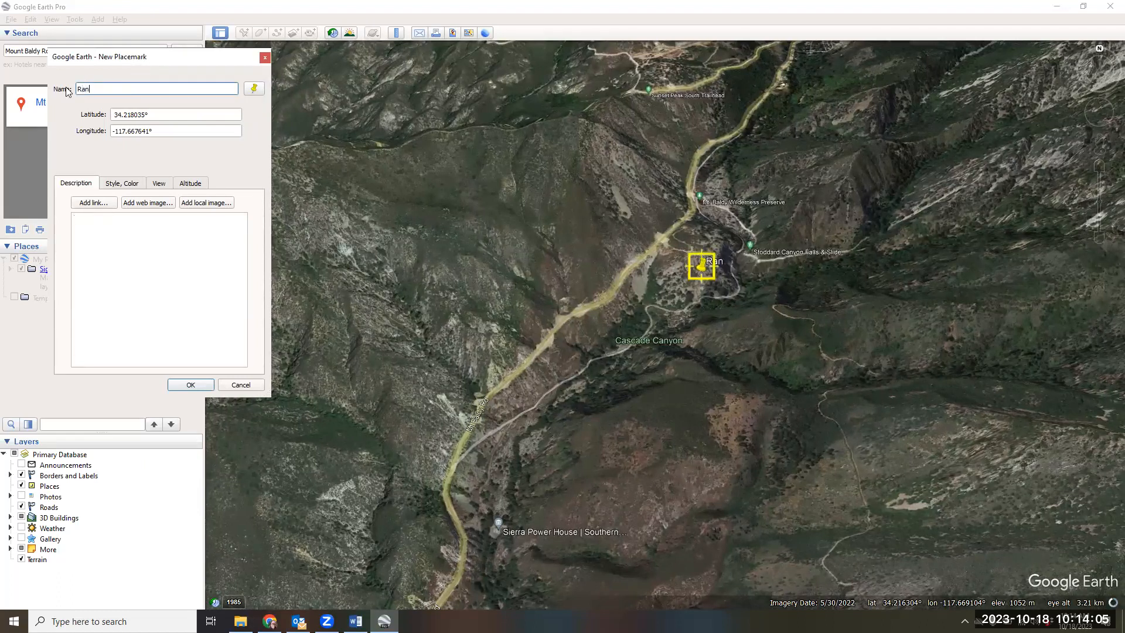
pyautogui.write('dom ')
pyautogui.write('spot')
pyautogui.press('BackSpace')
pyautogui.press('BackSpace')
pyautogui.press('BackSpace')
pyautogui.press('BackSpace')
pyautogui.press('BackSpace')
pyautogui.press('BackSpace')
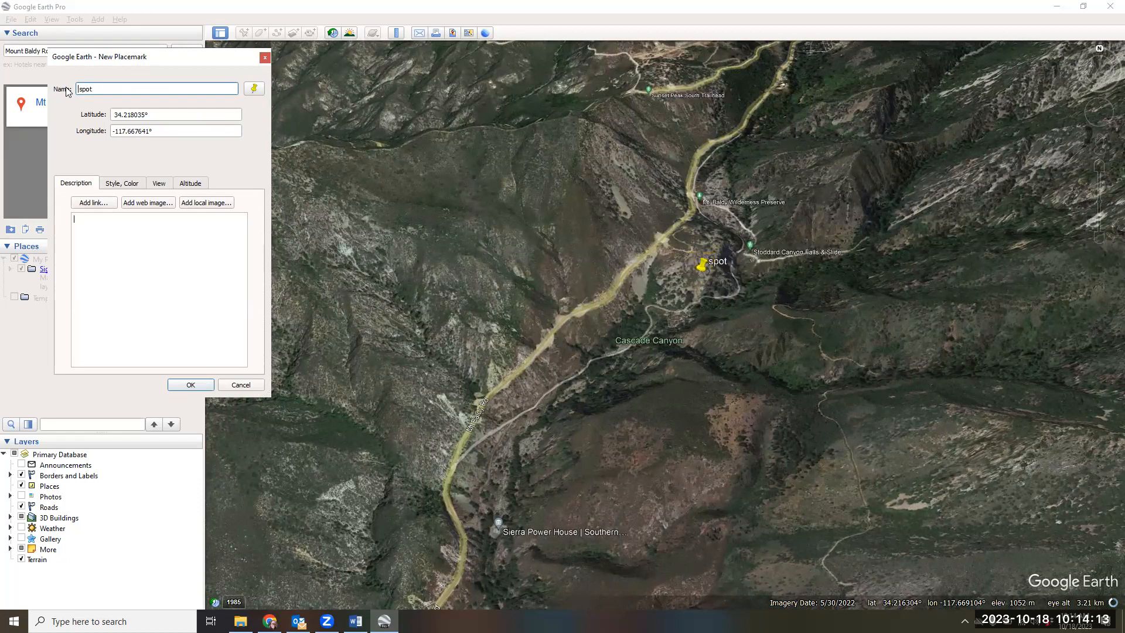
pyautogui.write('Haphazard')
pyautogui.click(109, 240)
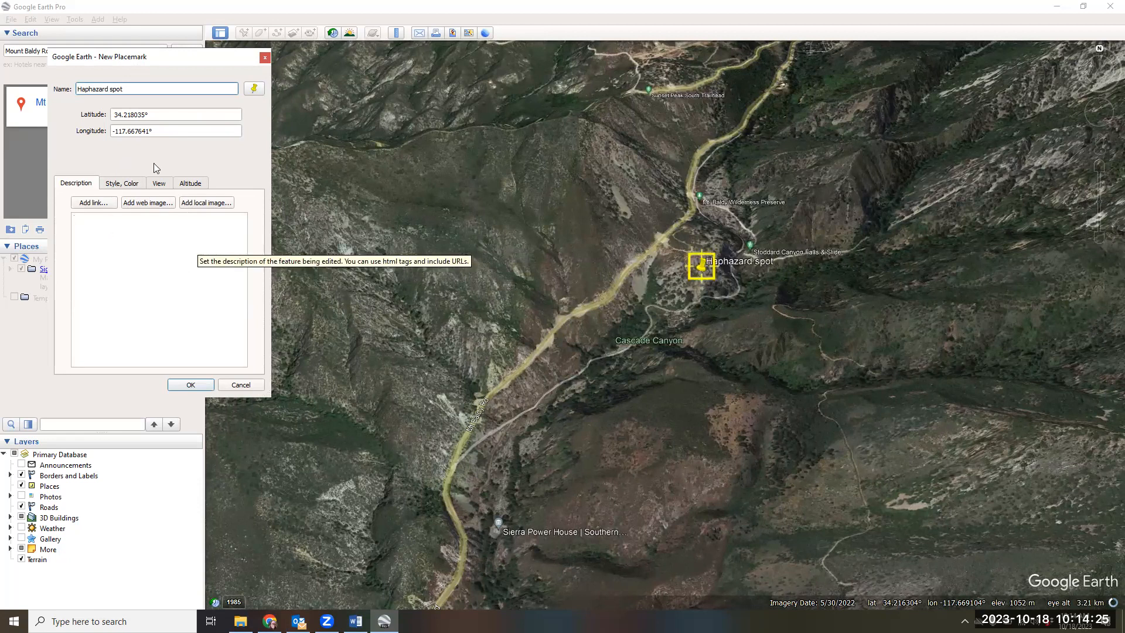
# Review the placemark's style, view and altitude settings, and give it the yellow paddle icon with a star
pyautogui.click(126, 185)
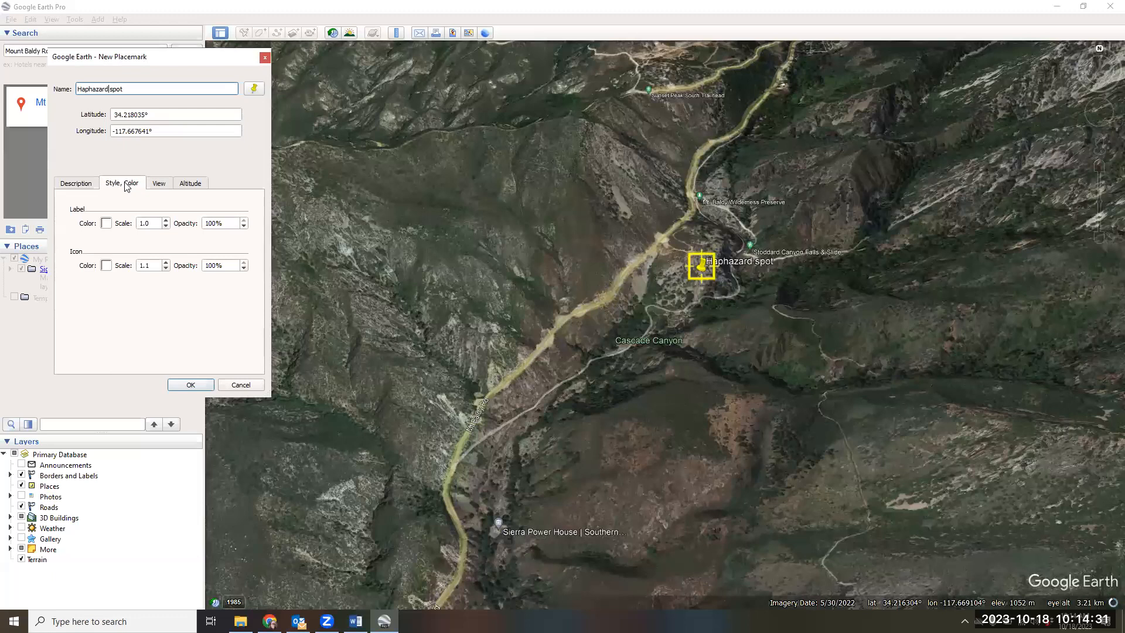
pyautogui.click(161, 186)
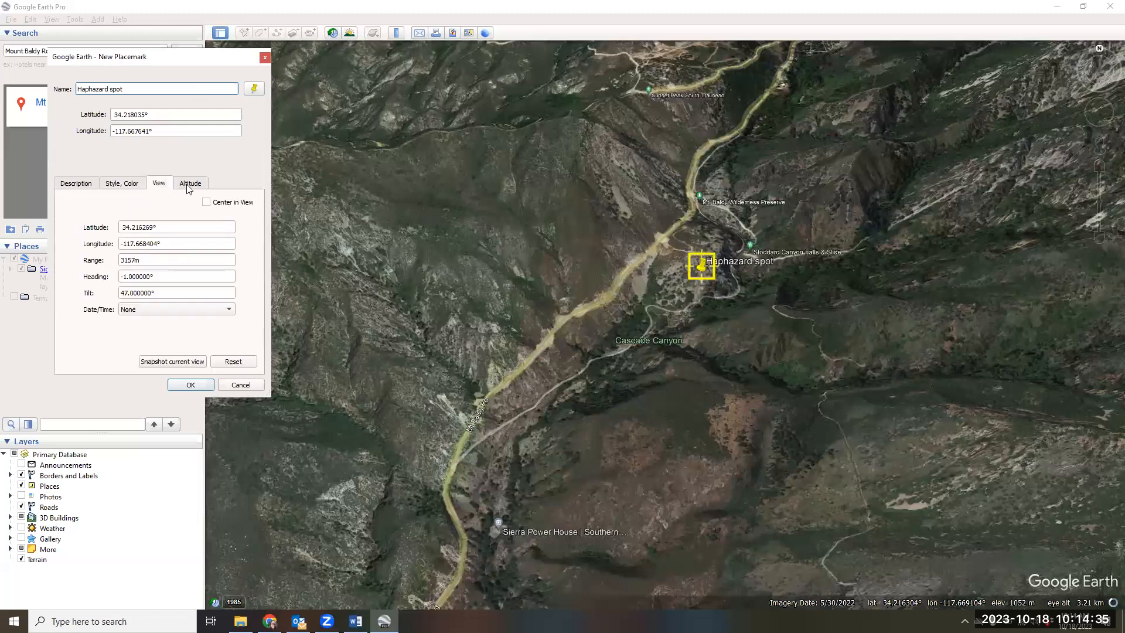
pyautogui.click(186, 187)
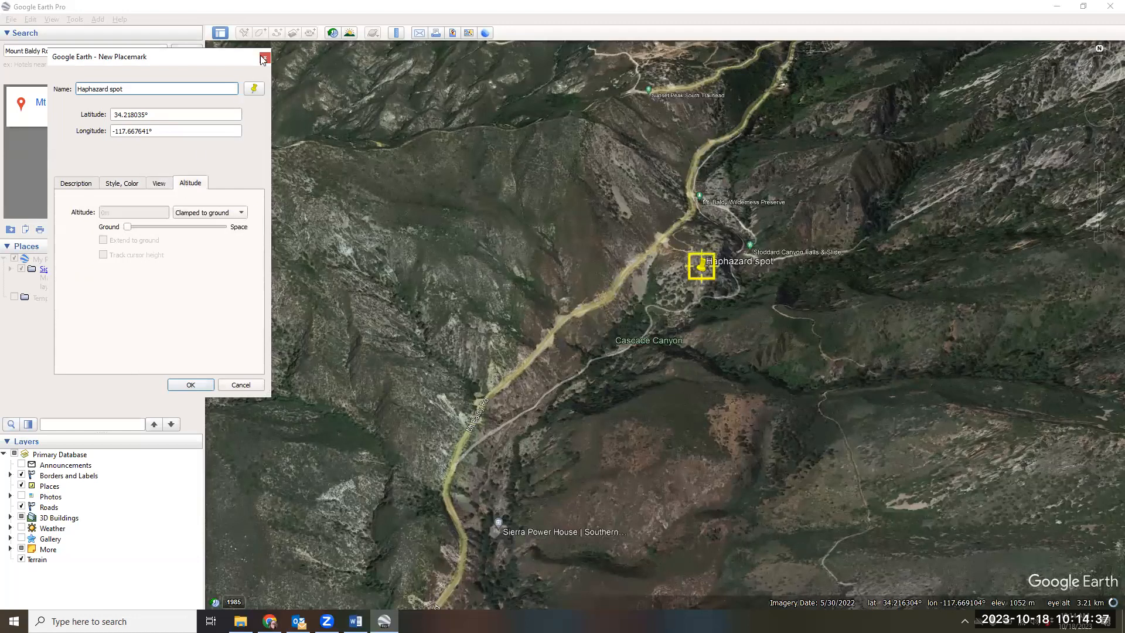
pyautogui.click(255, 91)
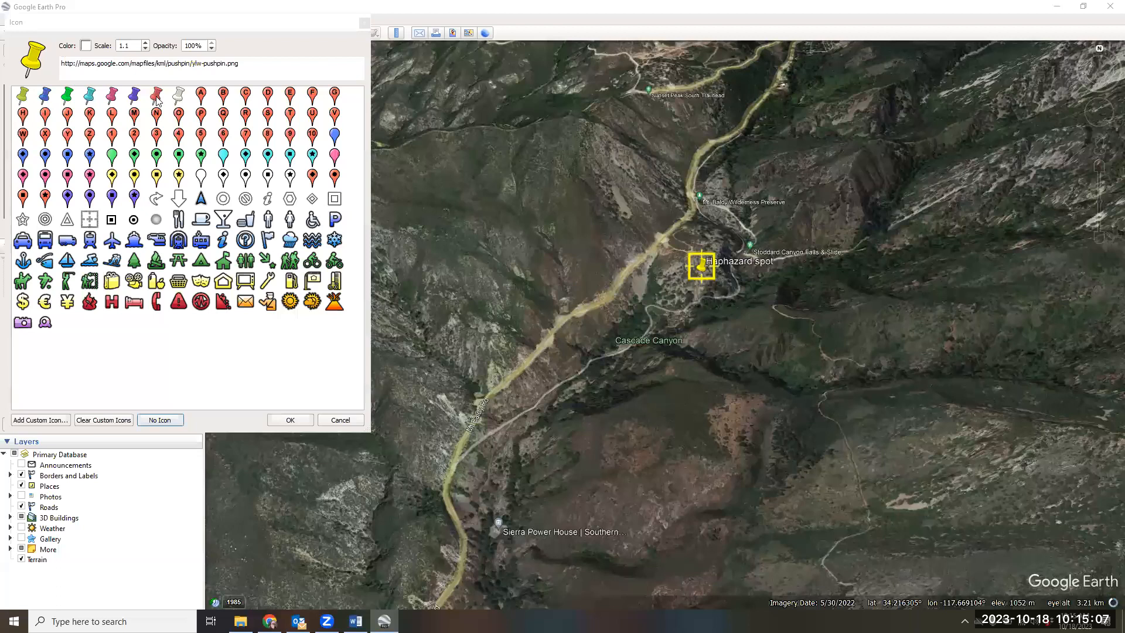
pyautogui.click(112, 96)
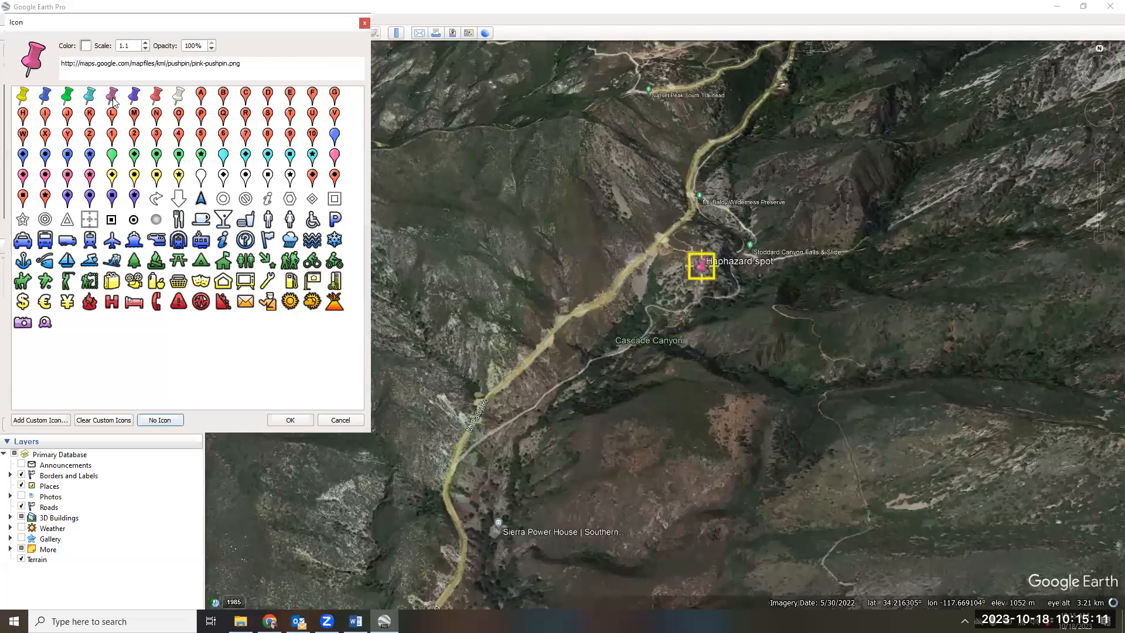
pyautogui.click(112, 135)
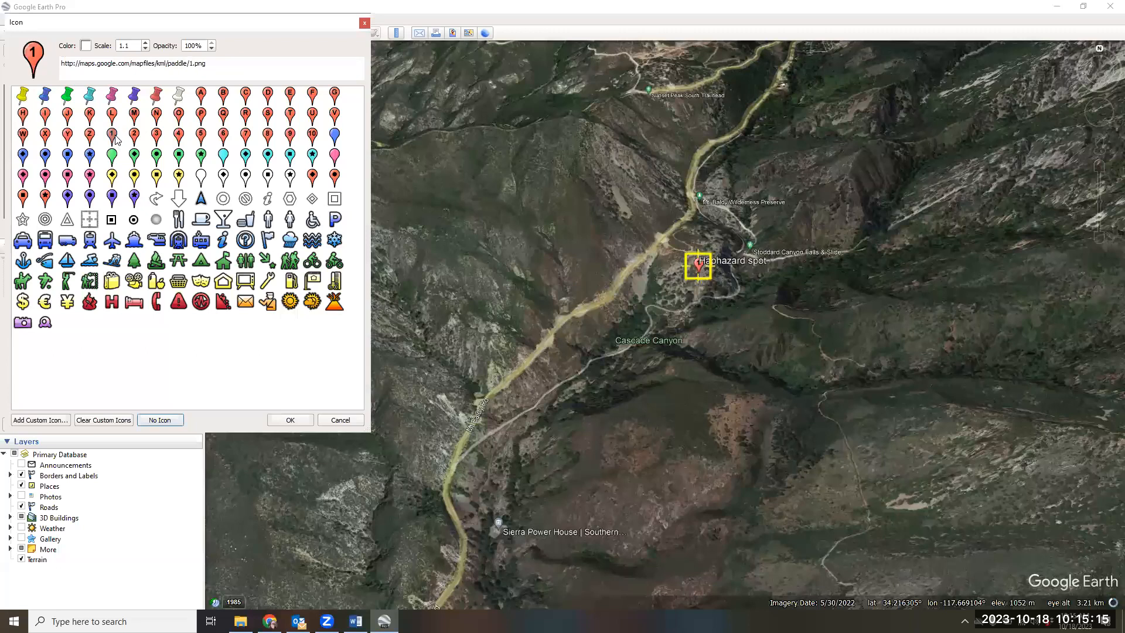
pyautogui.click(177, 177)
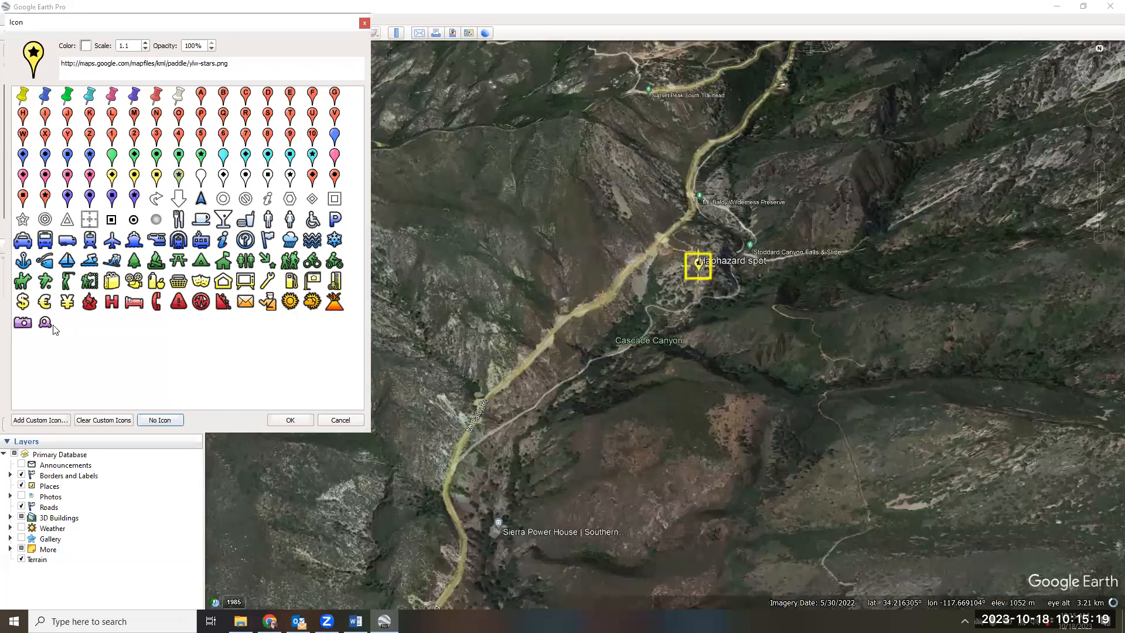
# Set the placemark icon's colour to the pale orange #ffe5bb
pyautogui.click(87, 46)
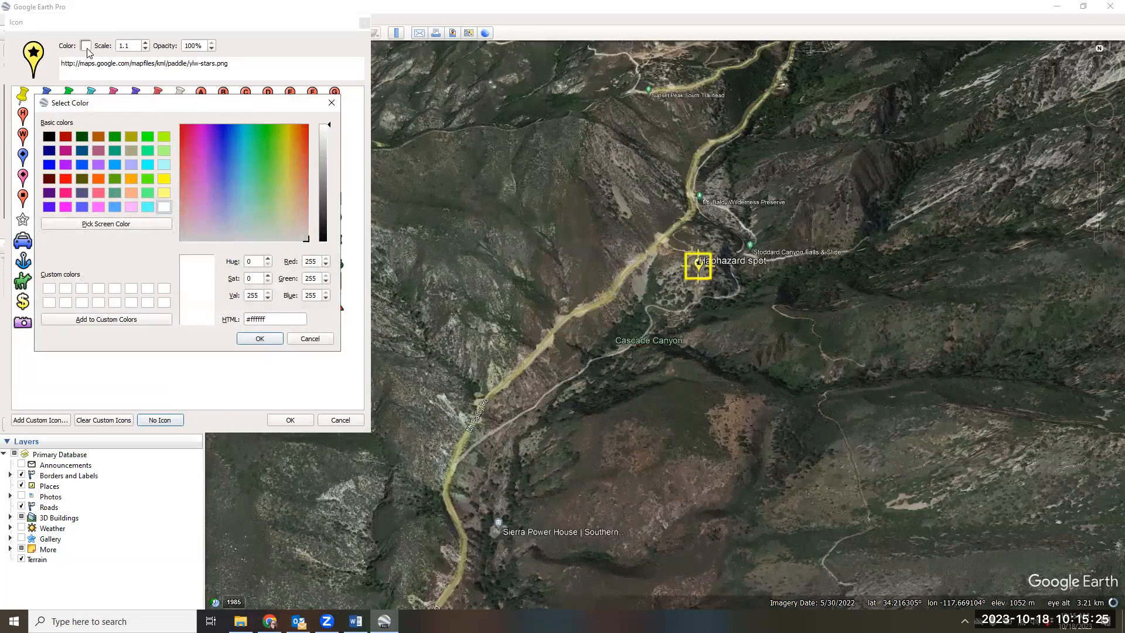
pyautogui.click(147, 208)
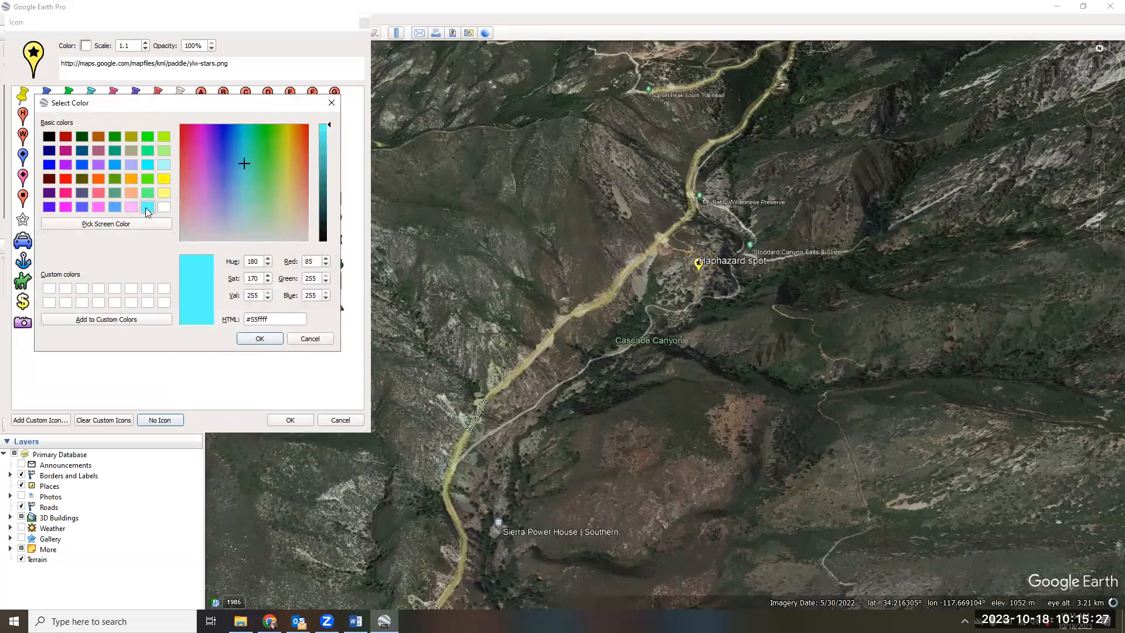
pyautogui.click(294, 210)
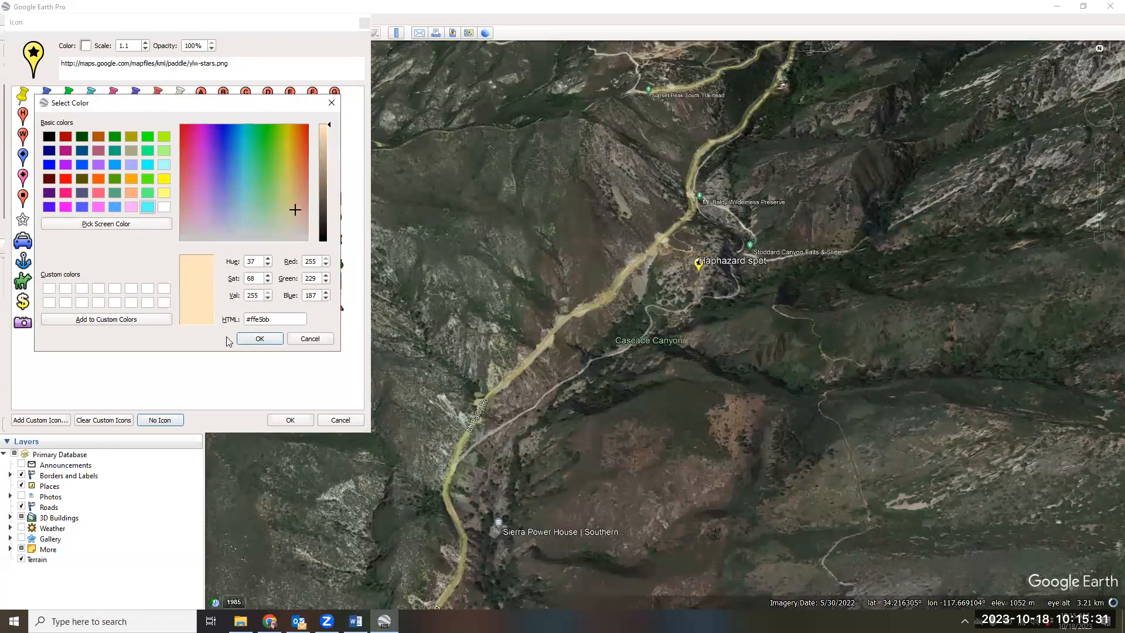
pyautogui.click(256, 338)
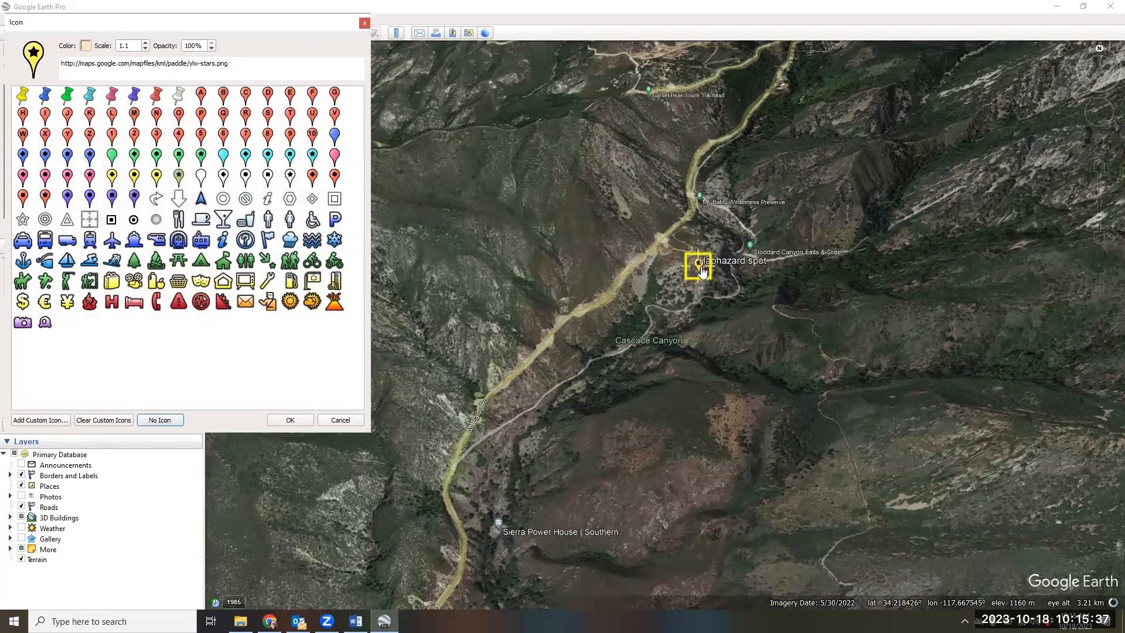
# Lower the icon's opacity below 100% and save the placemark
pyautogui.click(212, 49)
pyautogui.click(212, 49)
pyautogui.click(212, 50)
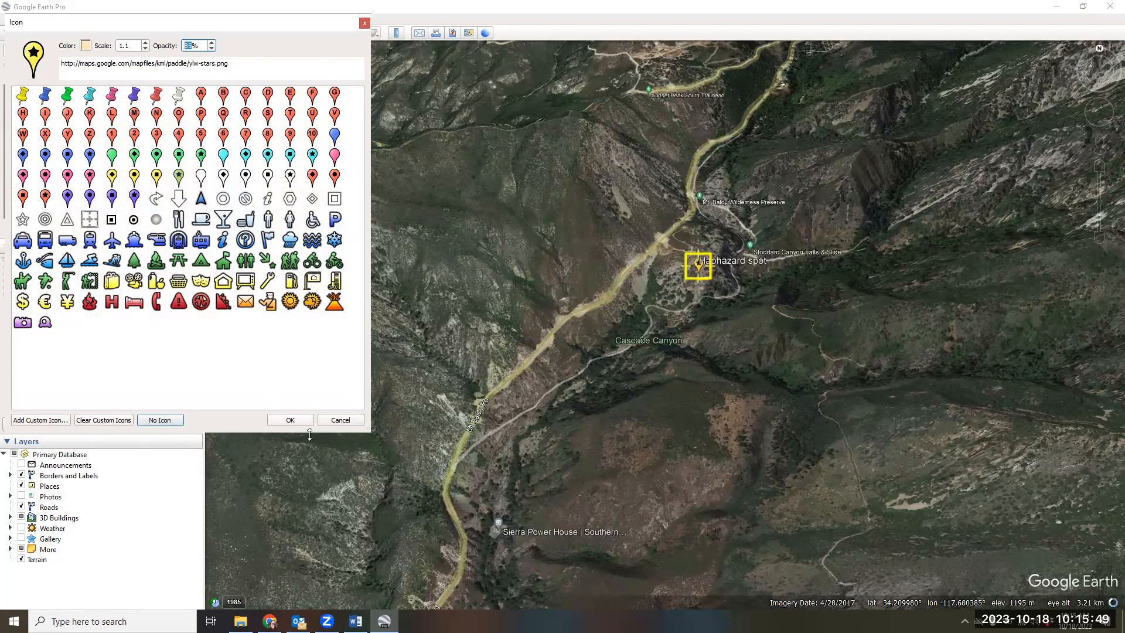
pyautogui.click(291, 420)
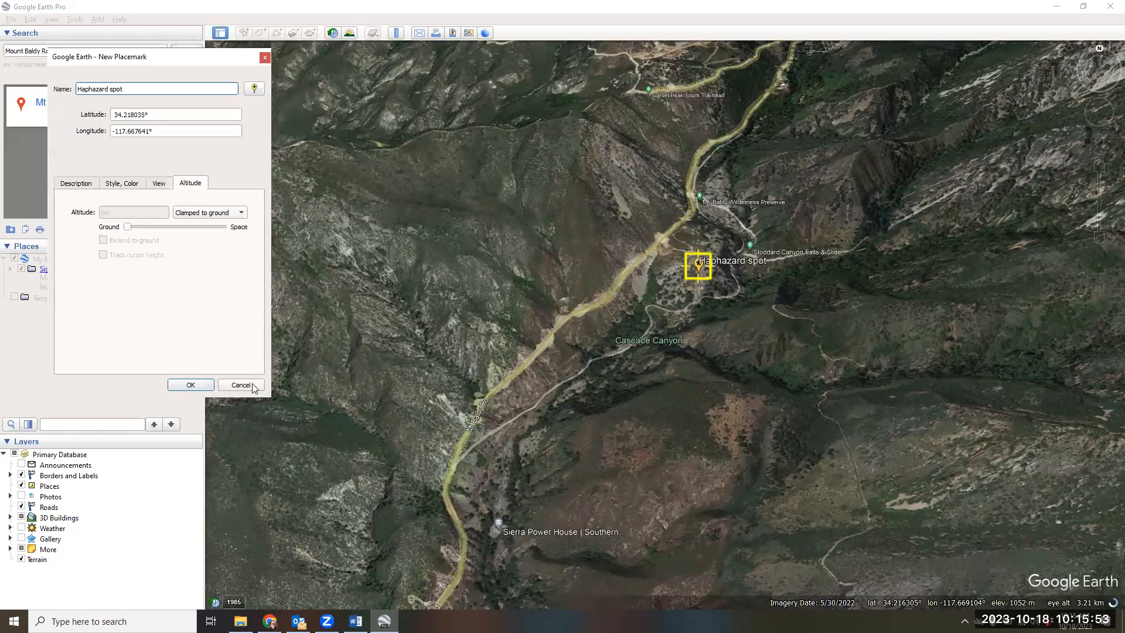
pyautogui.click(192, 386)
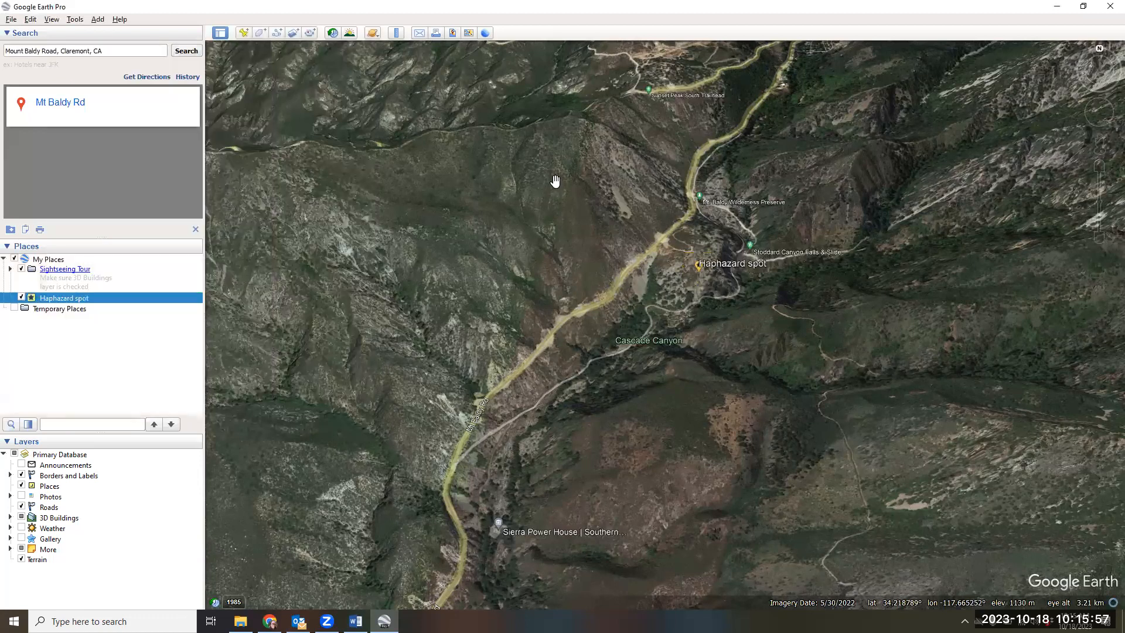
# Draw a small elongated freehand polygon beside the Cascade Canyon label and name it "Hap Shape"
pyautogui.click(258, 33)
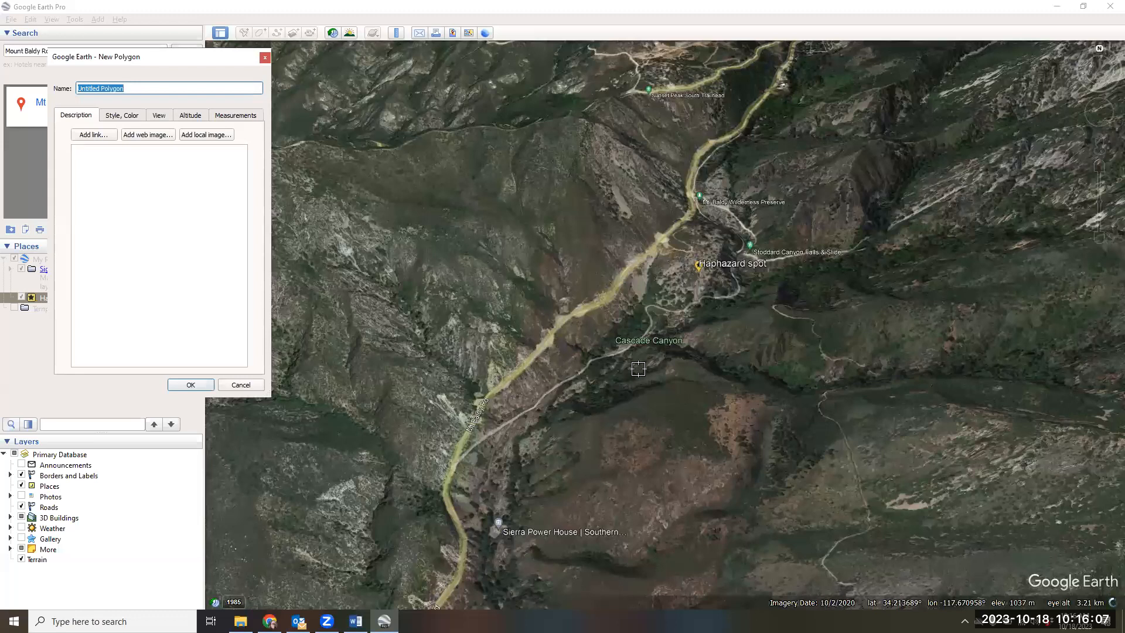
pyautogui.moveTo(636, 311)
pyautogui.mouseDown()
pyautogui.moveTo(608, 355)
pyautogui.moveTo(638, 337)
pyautogui.moveTo(640, 311)
pyautogui.mouseUp()
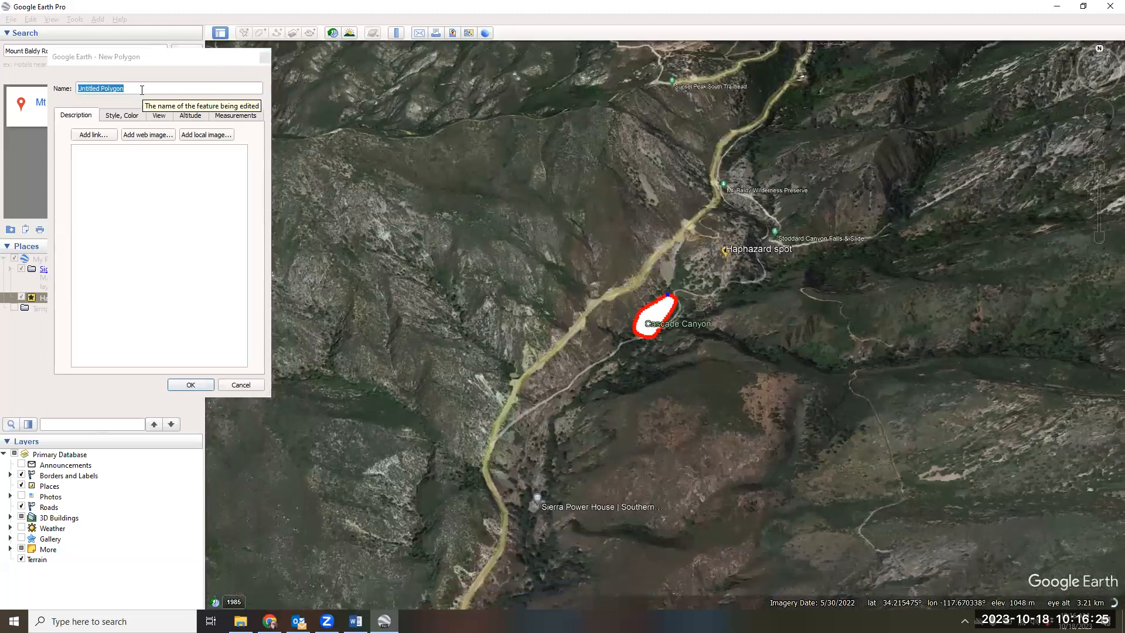
pyautogui.write('Hap Shape')
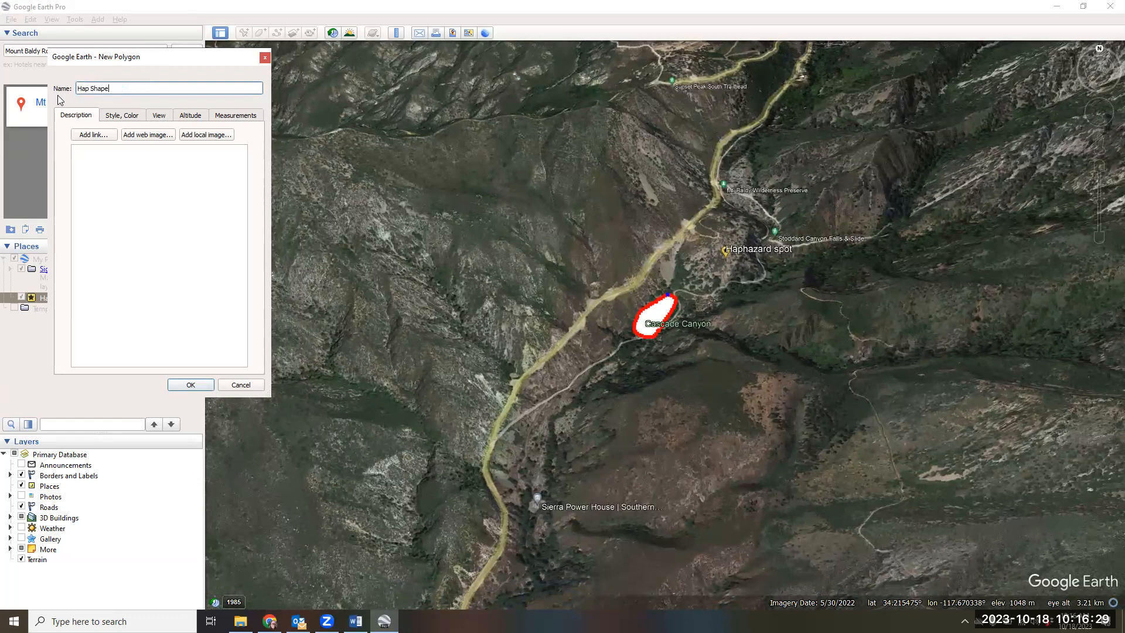
# Set the polygon's line colour to the pink #ff55ff
pyautogui.click(119, 116)
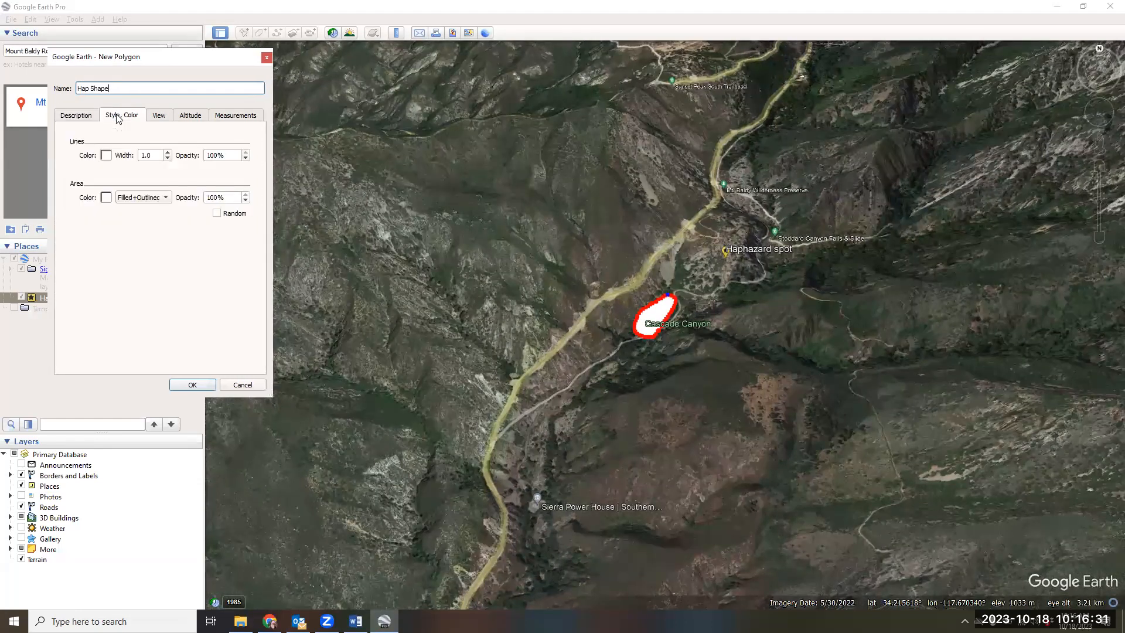
pyautogui.click(107, 155)
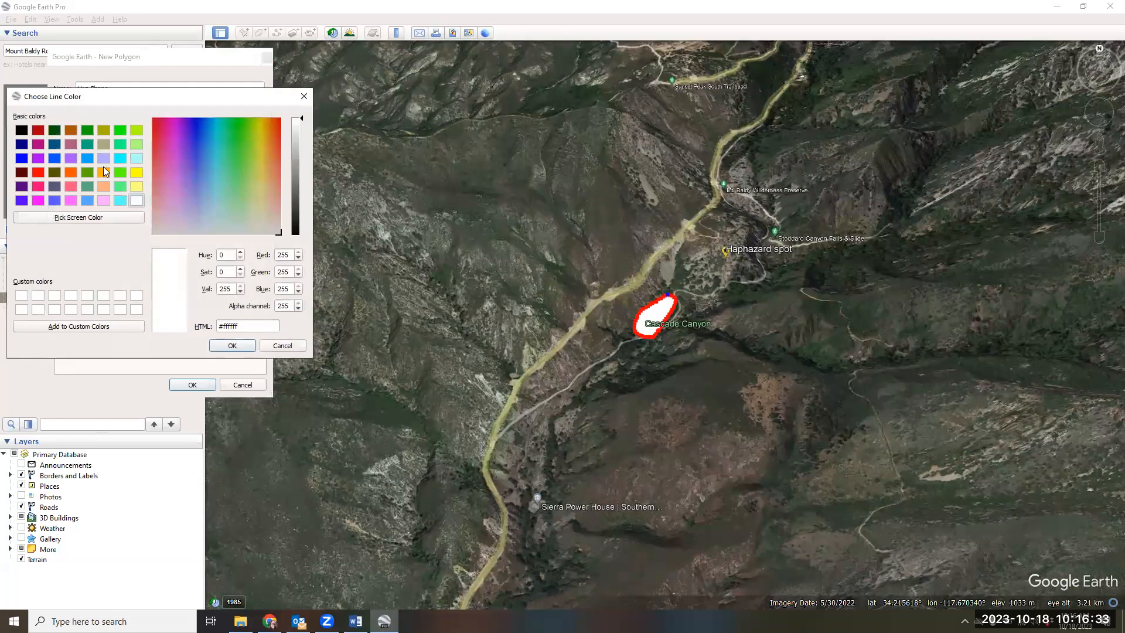
pyautogui.click(70, 200)
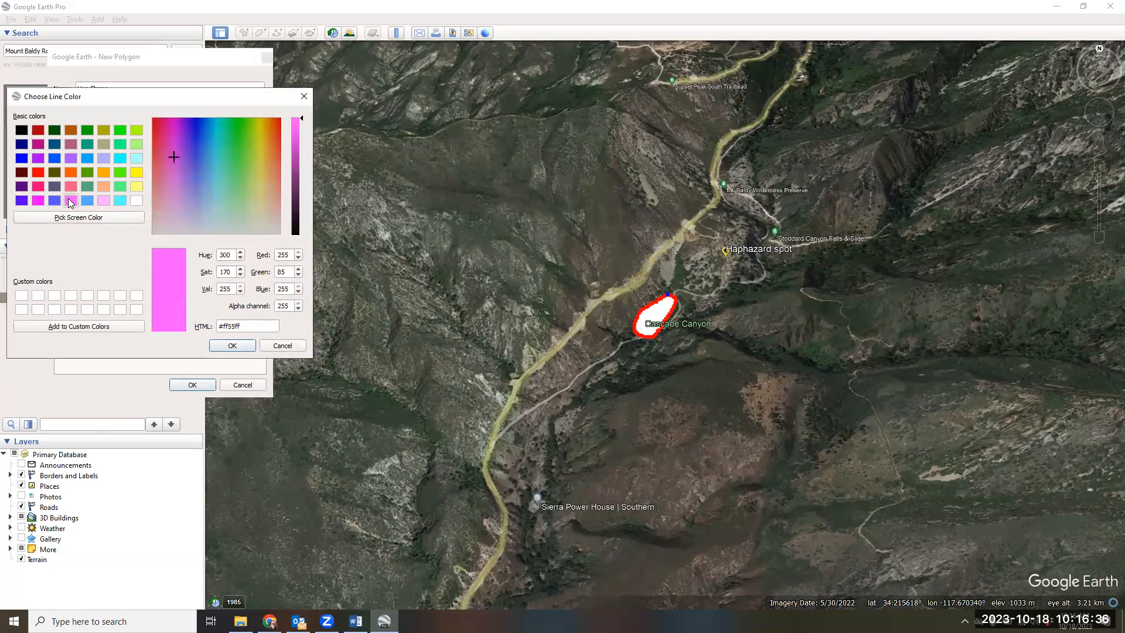
pyautogui.click(232, 346)
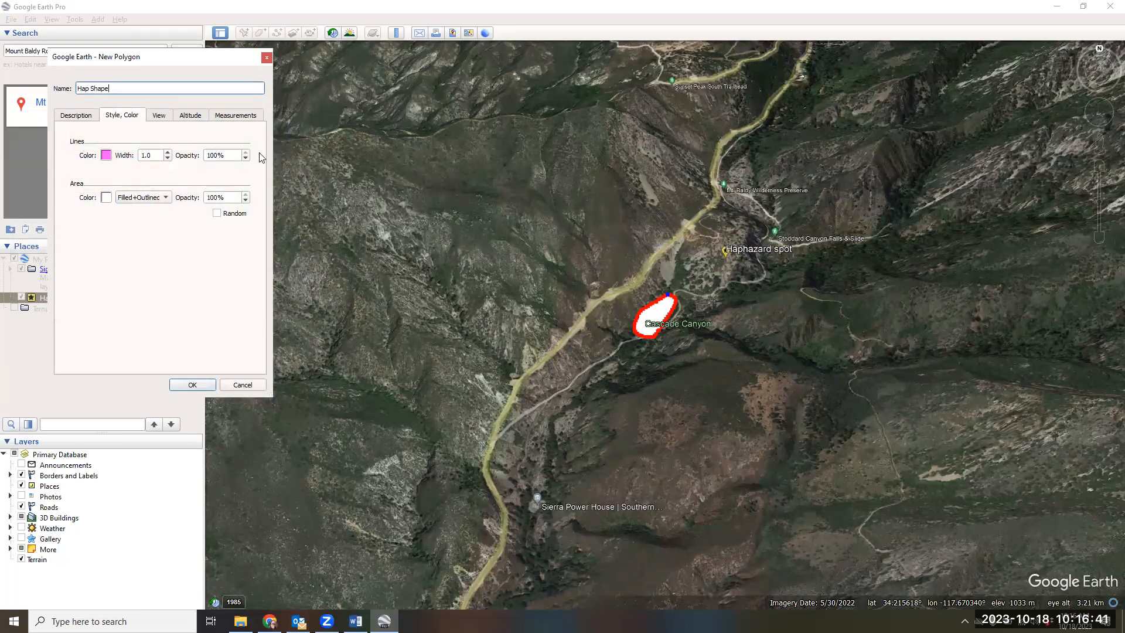
# Set the polygon's area colour to the light yellow #ffff7f and lower the area opacity to about 70%
pyautogui.click(106, 197)
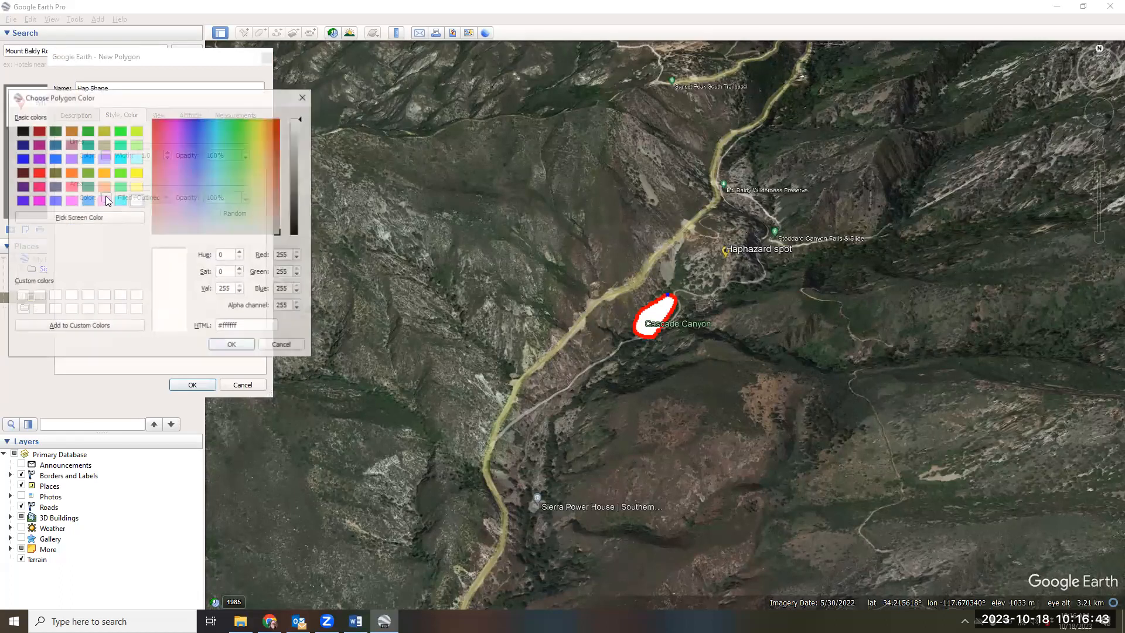
pyautogui.click(137, 186)
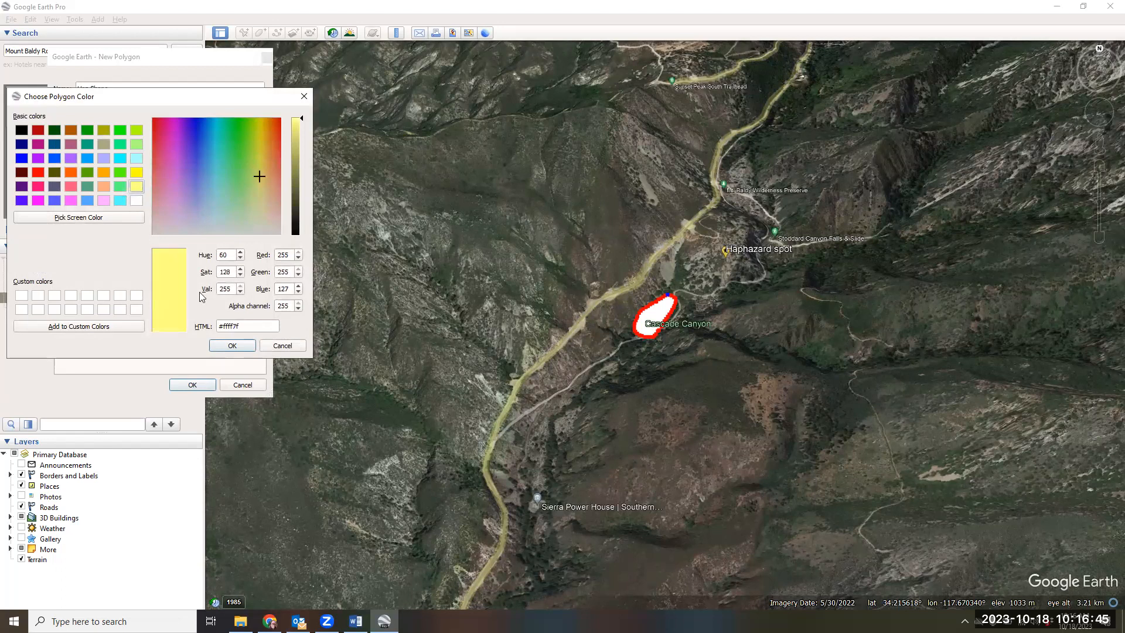
pyautogui.click(232, 346)
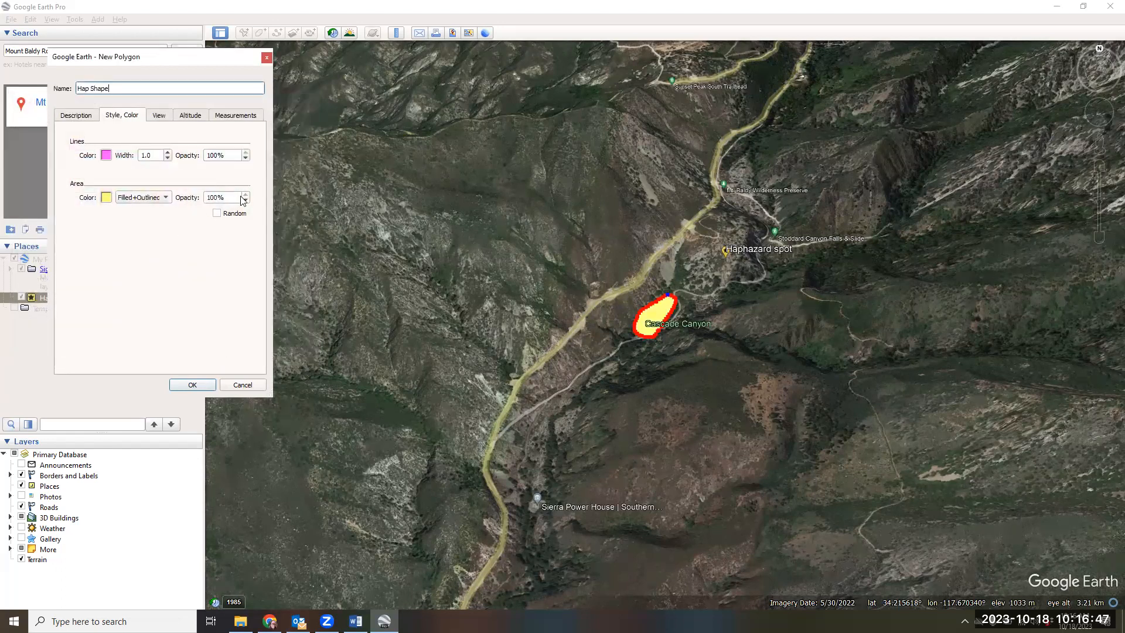
pyautogui.click(246, 201)
pyautogui.click(246, 201)
pyautogui.click(246, 201)
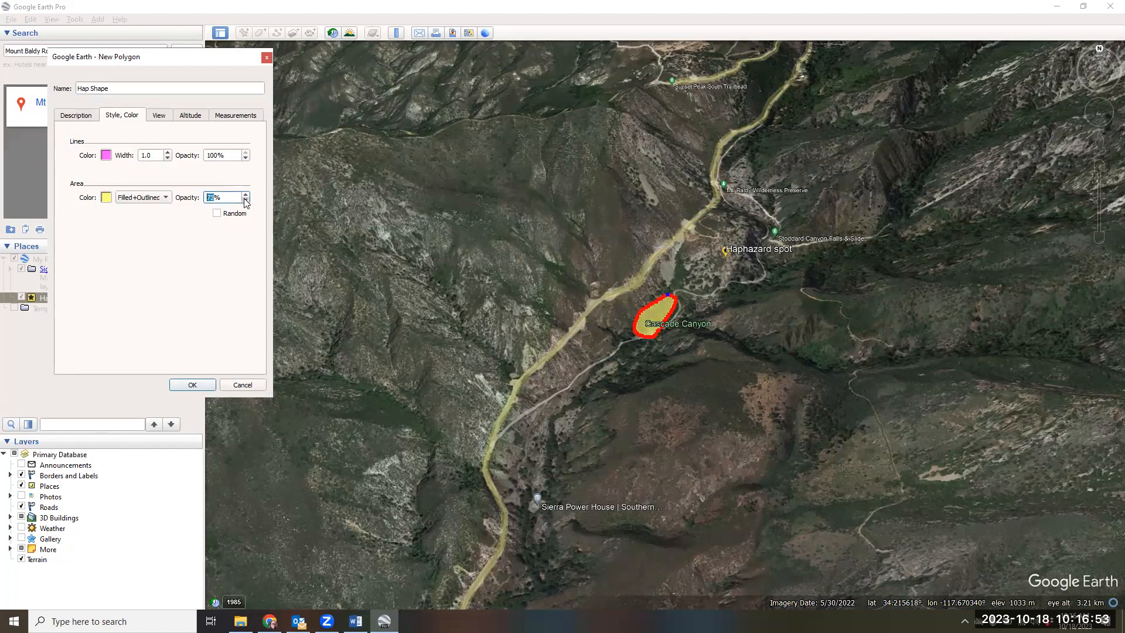
# Review the Hap Shape polygon's description, view, altitude, and perimeter and area measurement settings
pyautogui.click(75, 117)
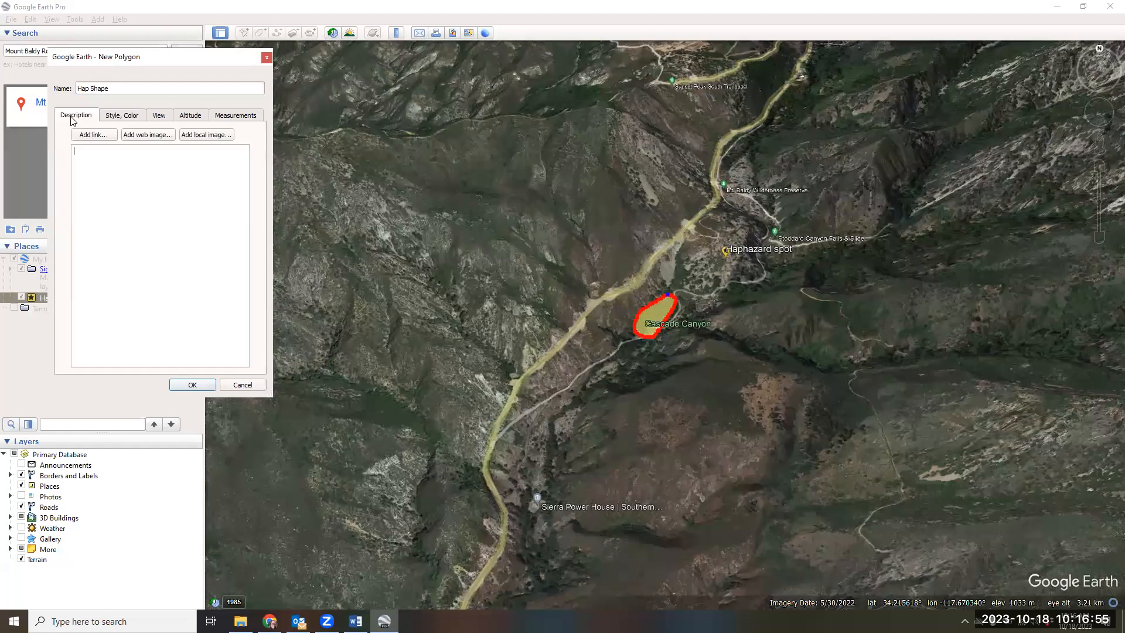
pyautogui.click(164, 120)
pyautogui.click(199, 117)
pyautogui.click(232, 118)
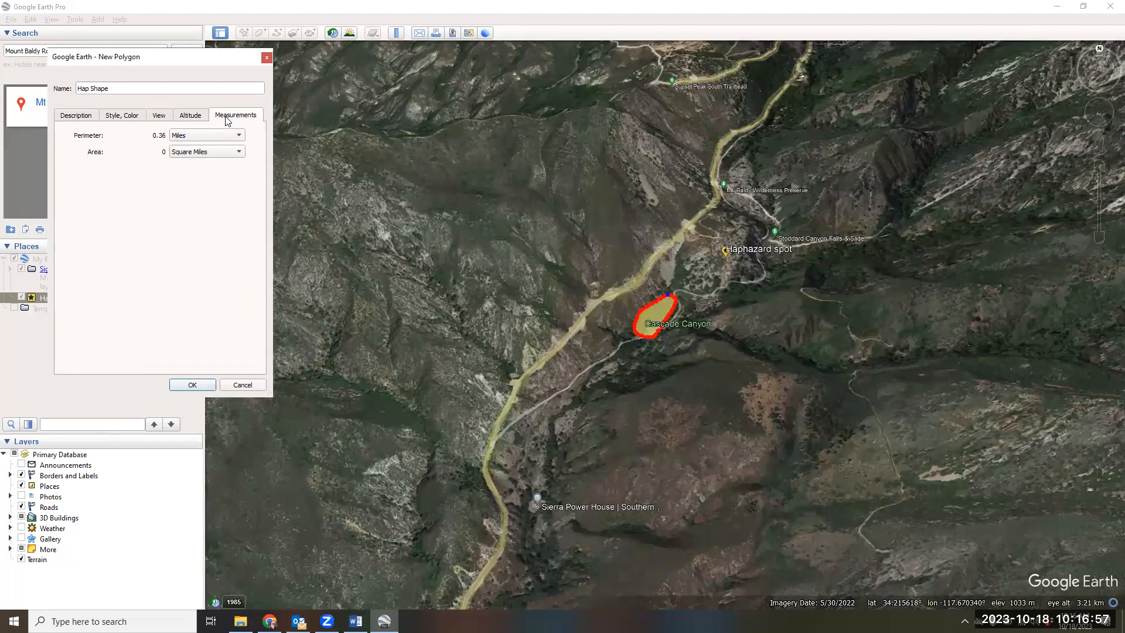
# Lower the polygon's line opacity well below 100% and save the polygon
pyautogui.click(130, 116)
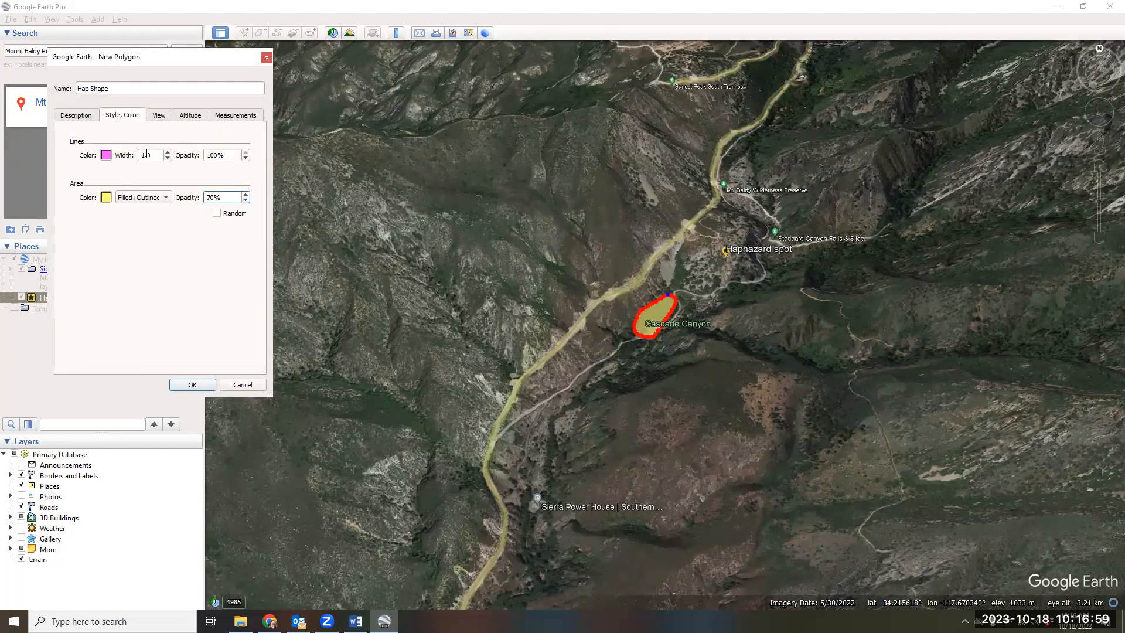
pyautogui.click(246, 158)
pyautogui.click(246, 158)
pyautogui.click(246, 157)
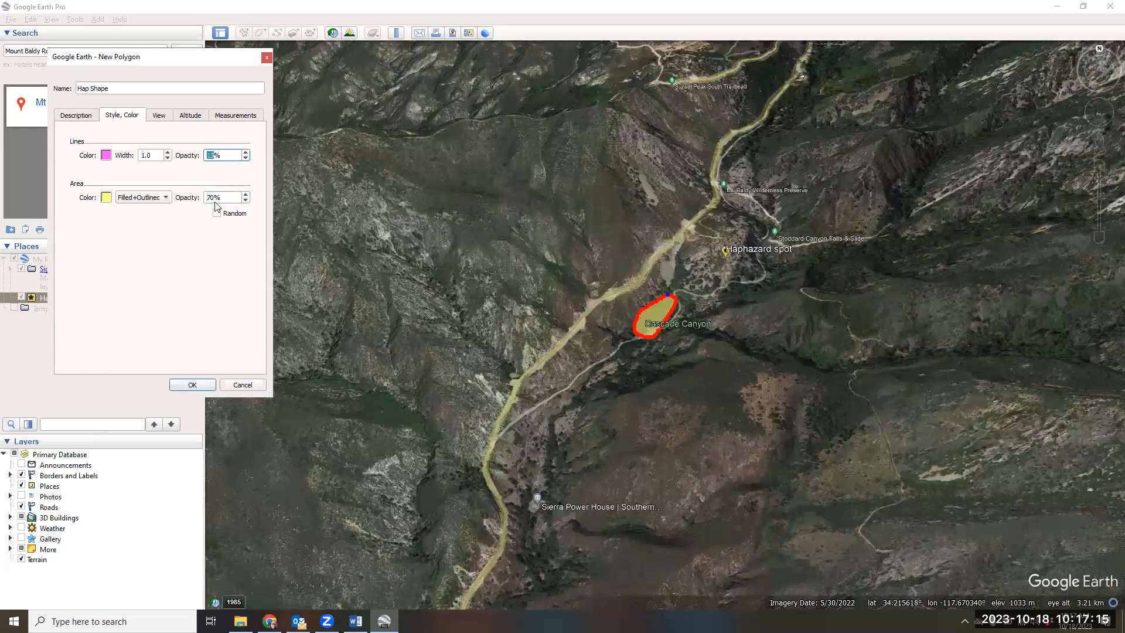
pyautogui.click(193, 385)
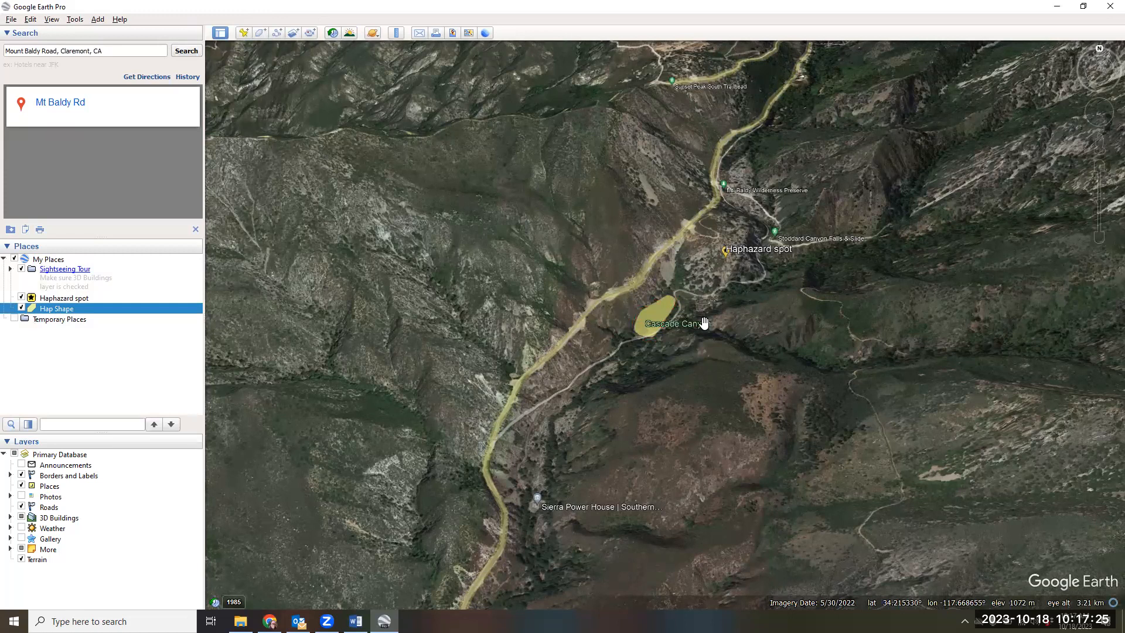
# Start a new path and name it "Pathy Path"
pyautogui.click(277, 33)
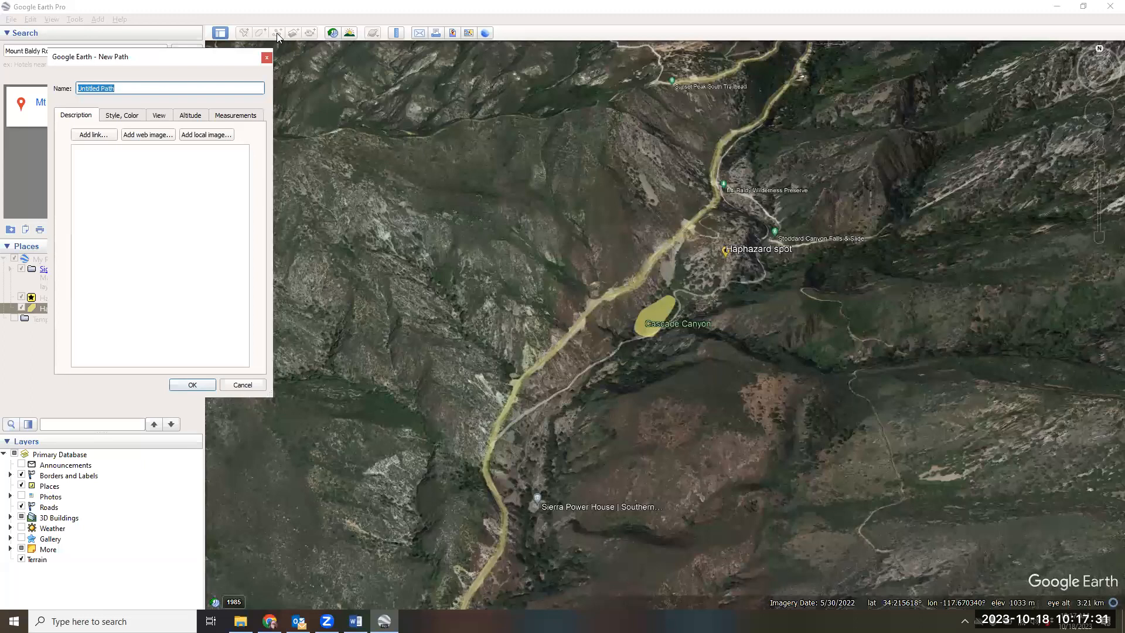
pyautogui.moveTo(102, 88); pyautogui.dragTo(44, 90)
pyautogui.write('H')
pyautogui.write('thy')
# Check the path's style, view and altitude settings, and set its length unit to meters
pyautogui.click(115, 120)
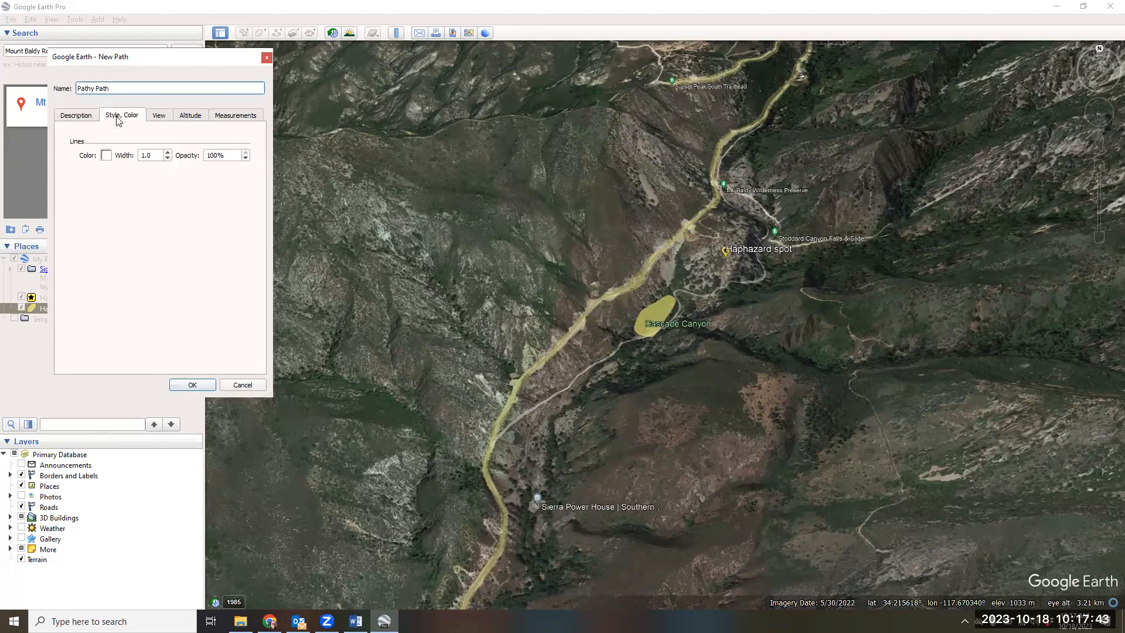
pyautogui.click(159, 118)
pyautogui.click(203, 120)
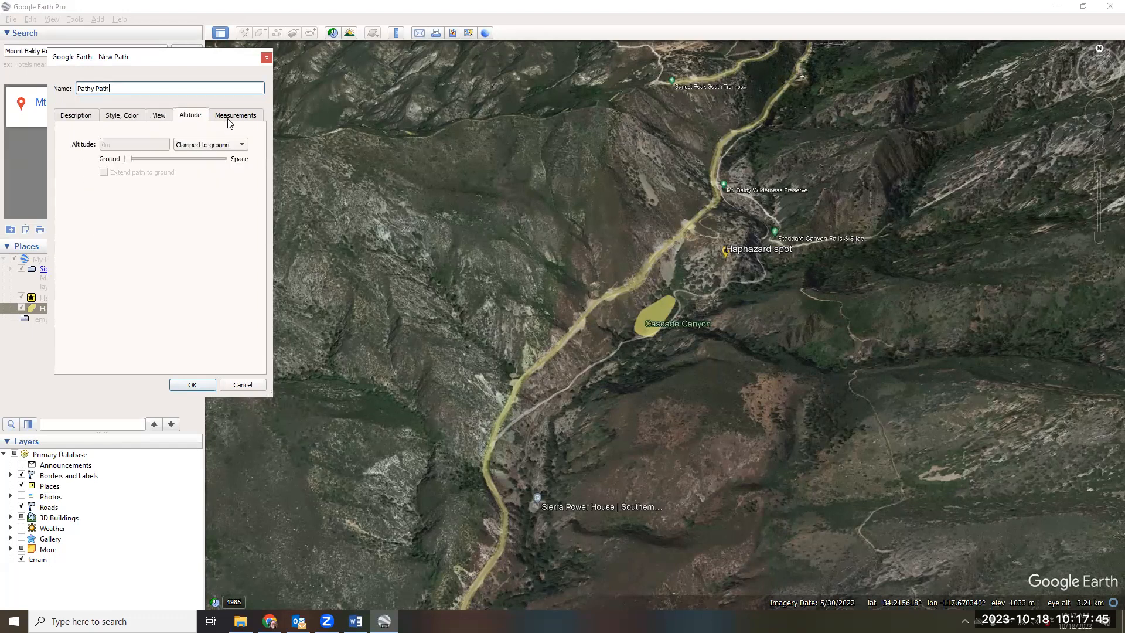
pyautogui.click(230, 121)
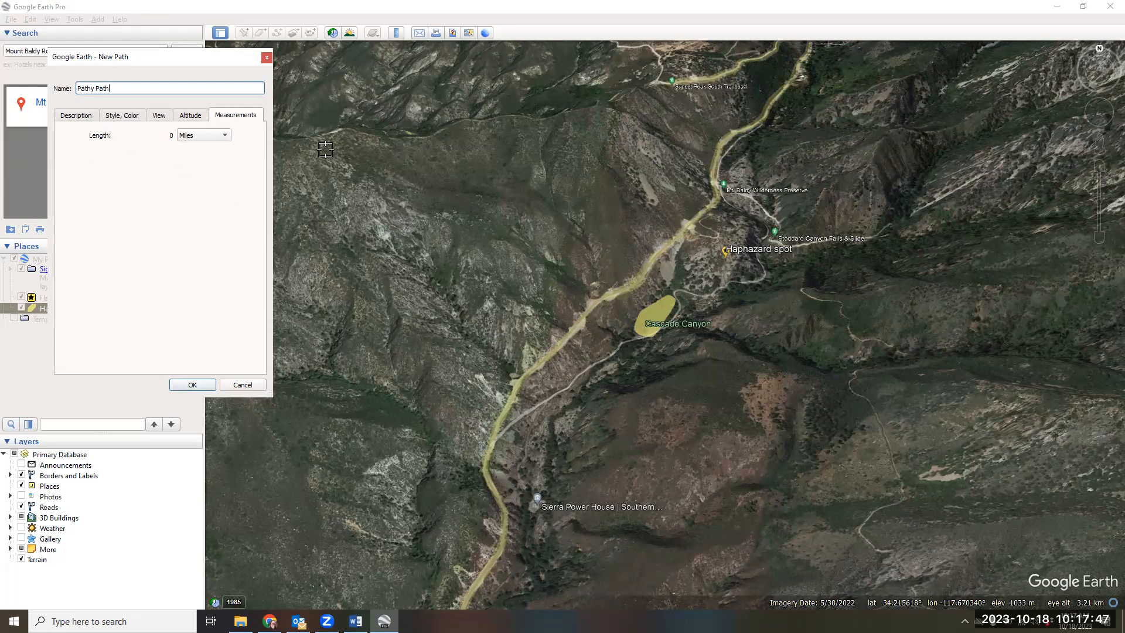
pyautogui.click(226, 136)
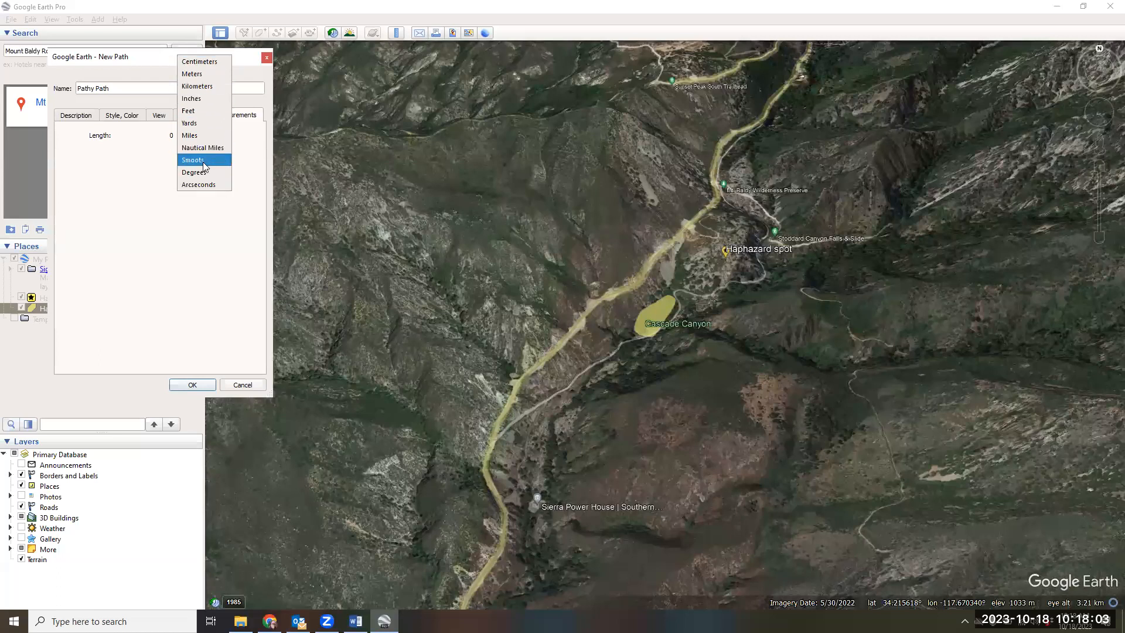
pyautogui.click(132, 247)
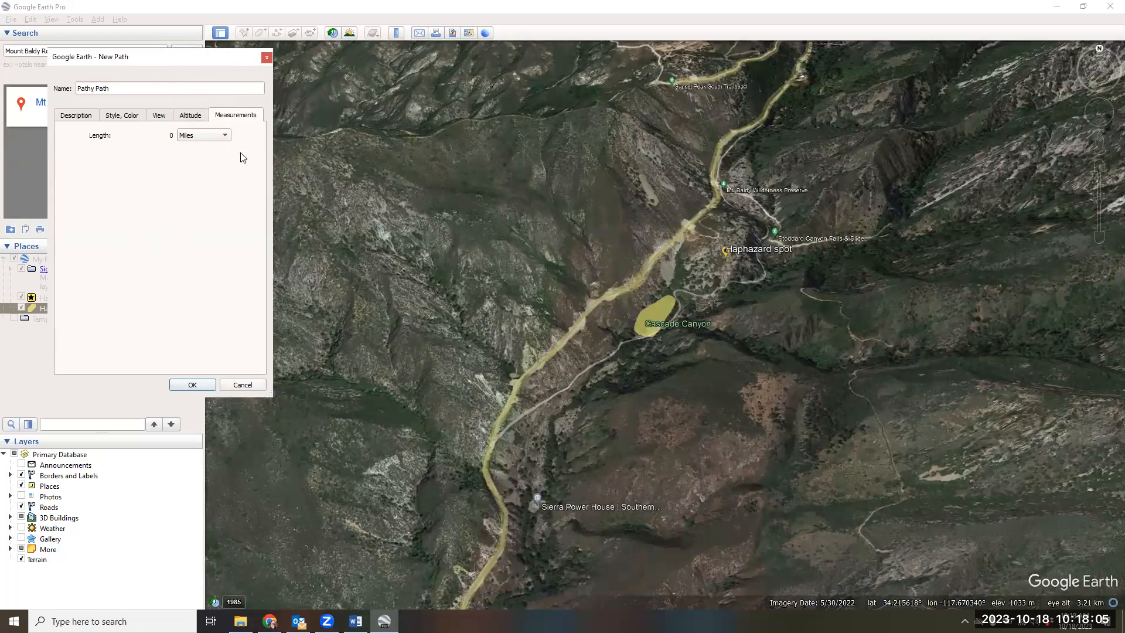
pyautogui.click(211, 137)
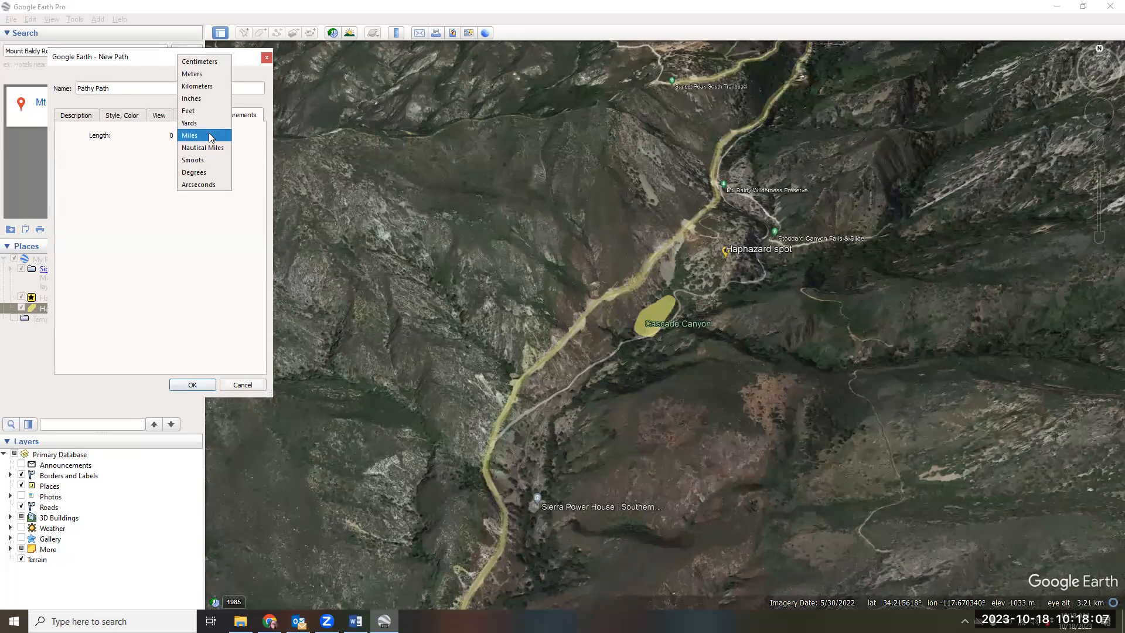
pyautogui.click(206, 75)
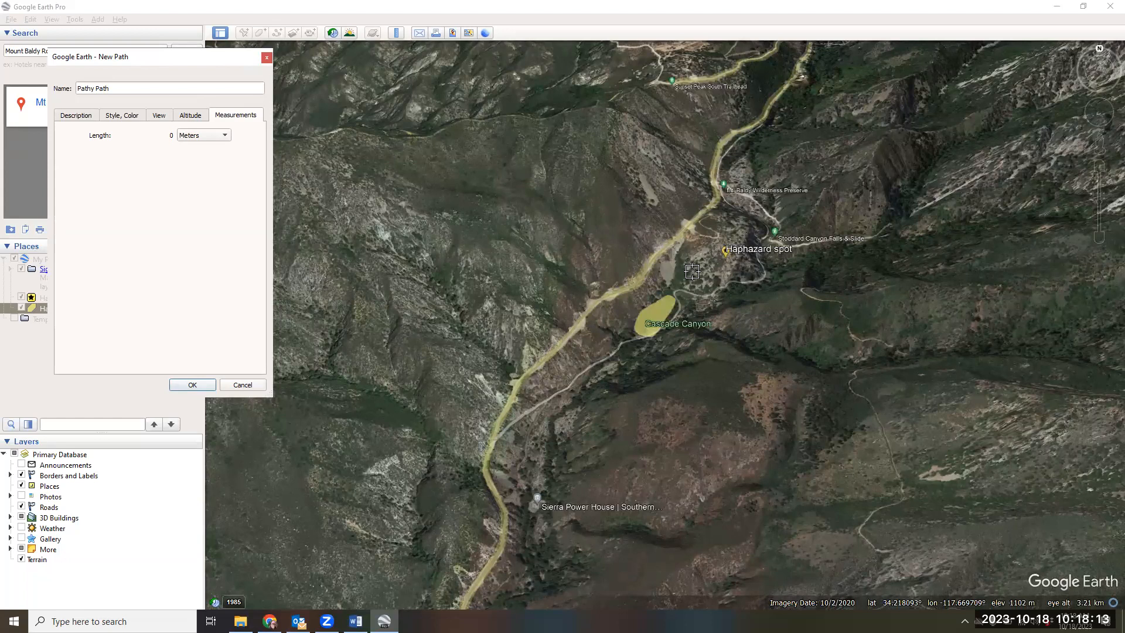
# Draw a two-point path about 171 m long just southwest of Haphazard spot and save it
pyautogui.click(692, 274)
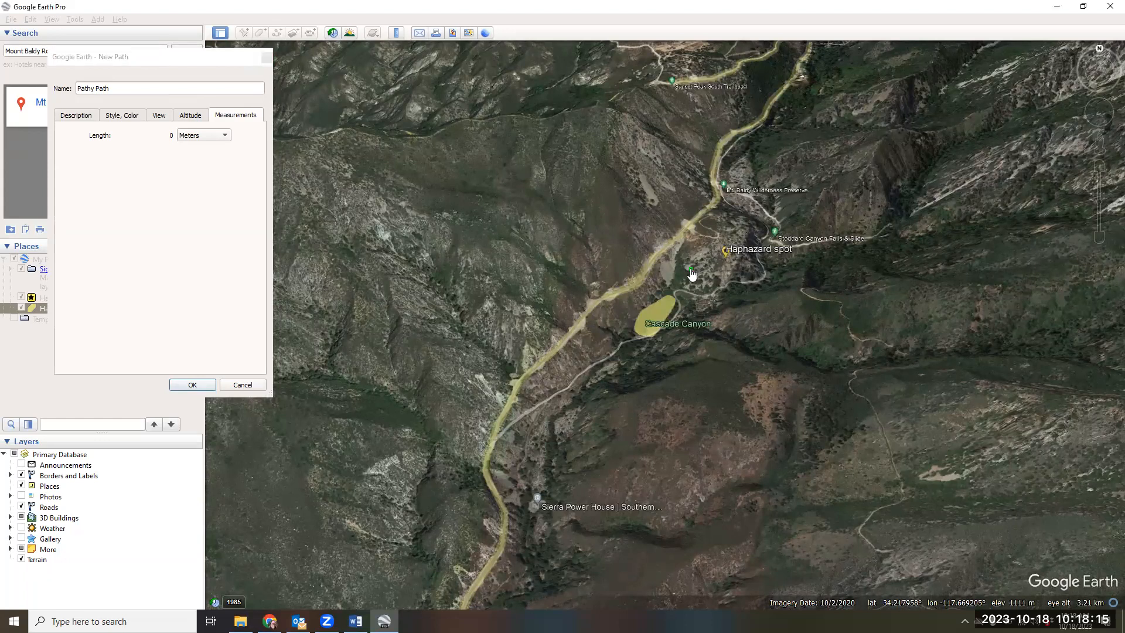
pyautogui.click(731, 269)
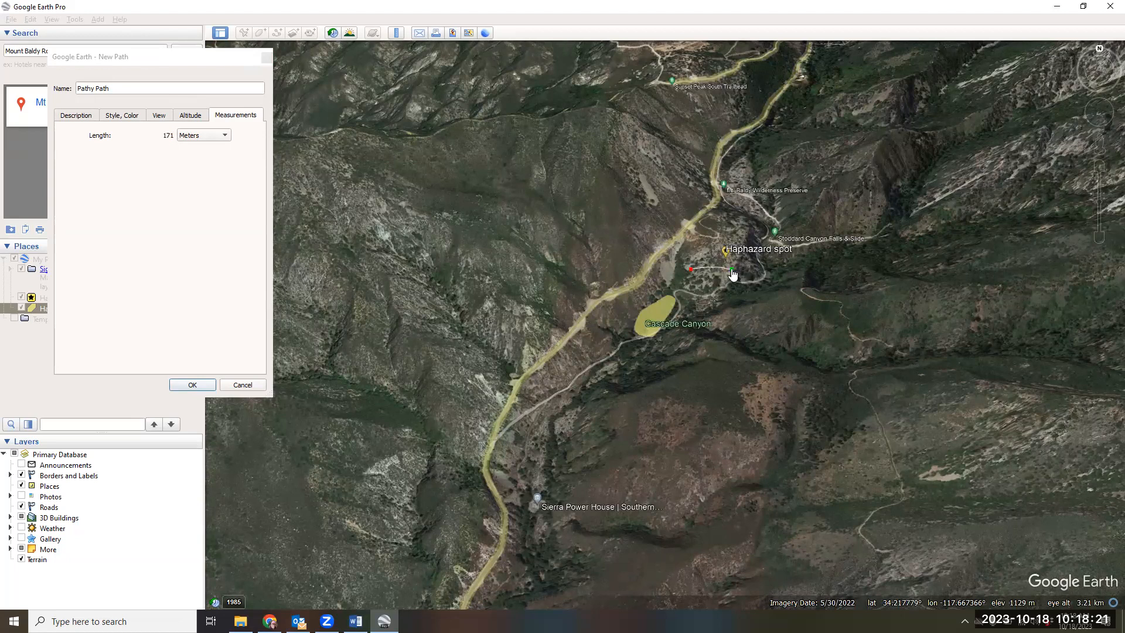
pyautogui.click(202, 384)
# Try drawing a large curved freehand path on the hillside south of Cascade Canyon
pyautogui.click(293, 33)
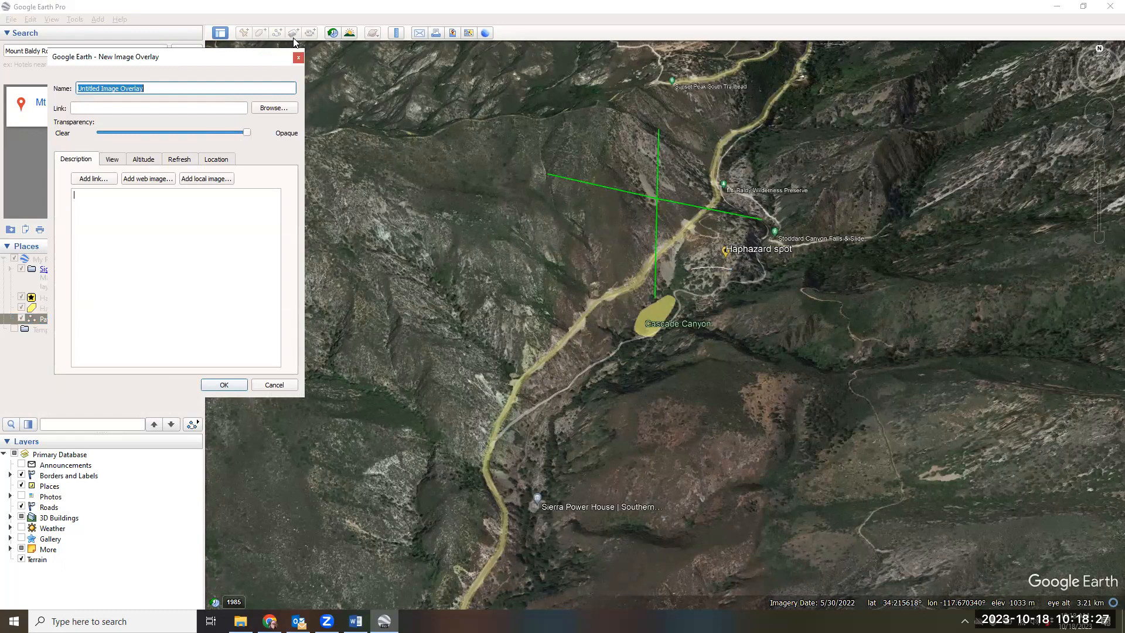
pyautogui.click(298, 57)
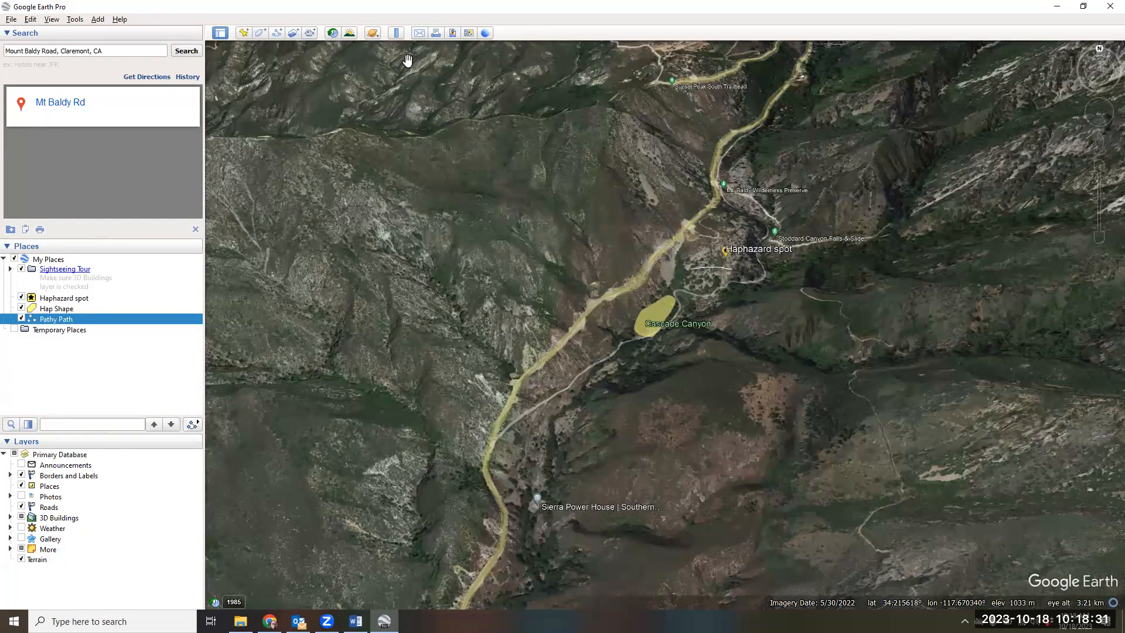
pyautogui.click(278, 34)
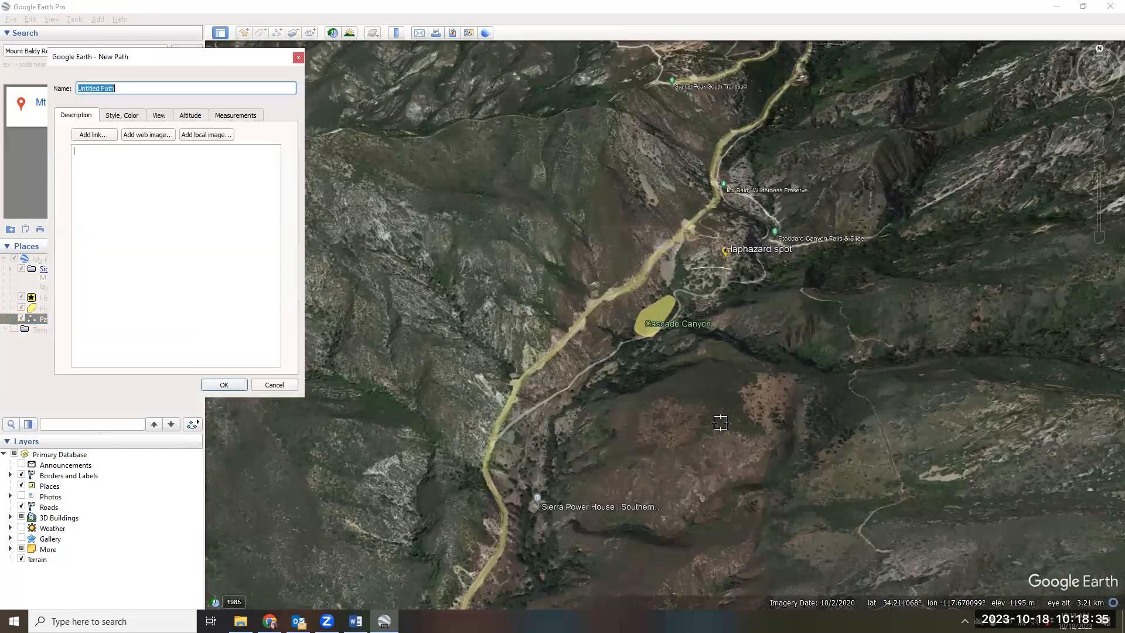
pyautogui.moveTo(674, 397)
pyautogui.mouseDown()
pyautogui.moveTo(729, 400)
pyautogui.moveTo(733, 452)
pyautogui.moveTo(630, 434)
pyautogui.mouseUp()
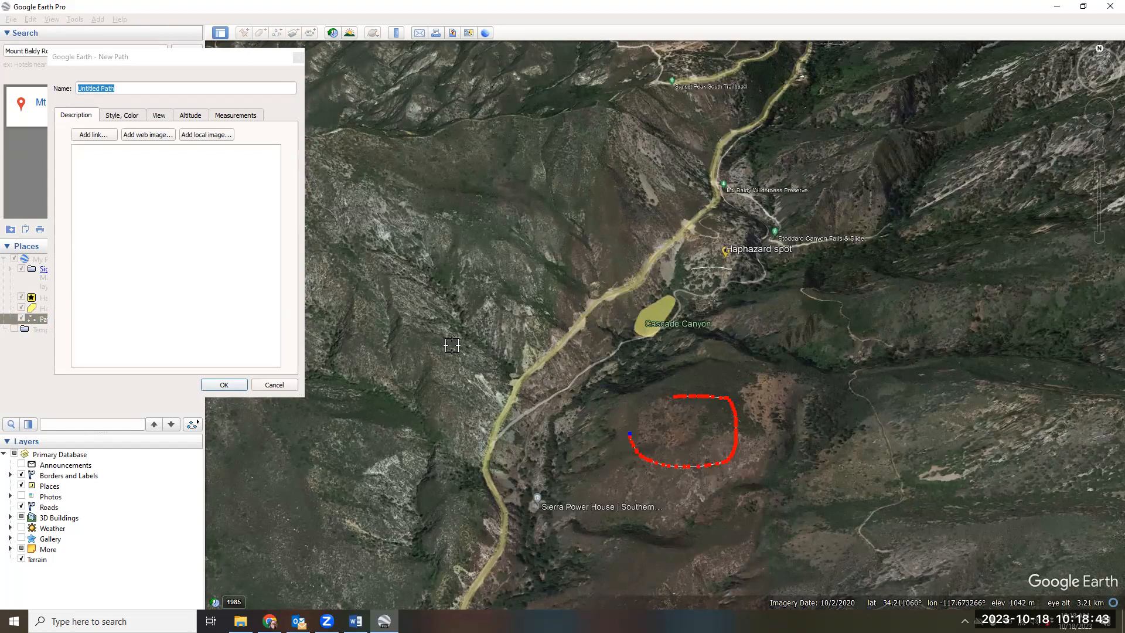
pyautogui.click(280, 386)
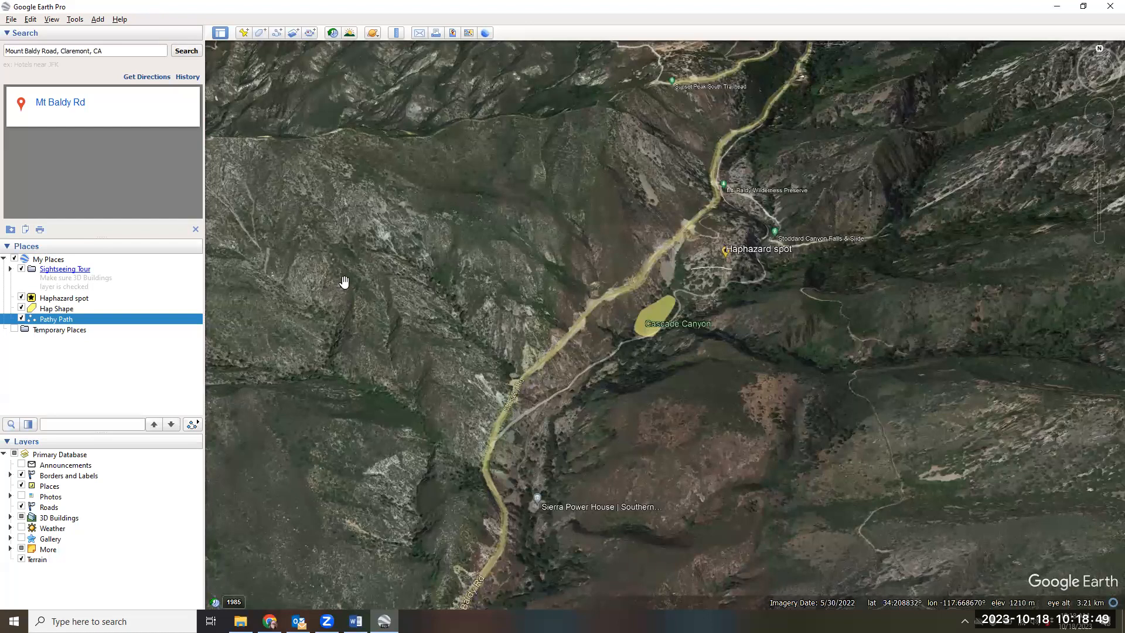
# Try drawing a short, nearly straight freehand path on the same hillside
pyautogui.click(277, 33)
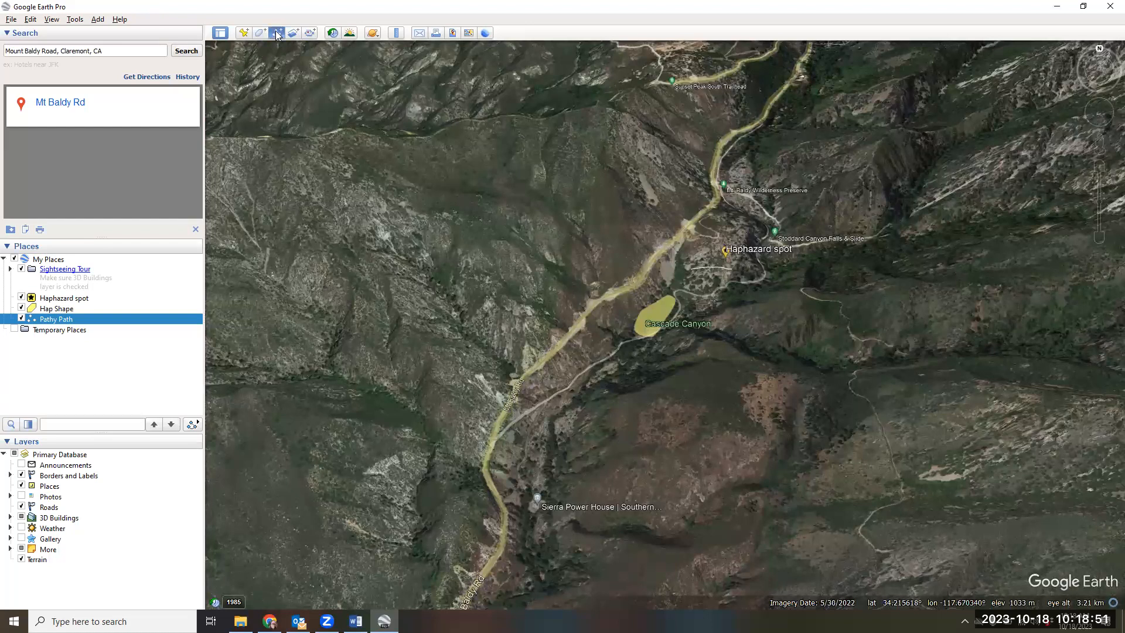
pyautogui.moveTo(708, 386); pyautogui.dragTo(740, 385)
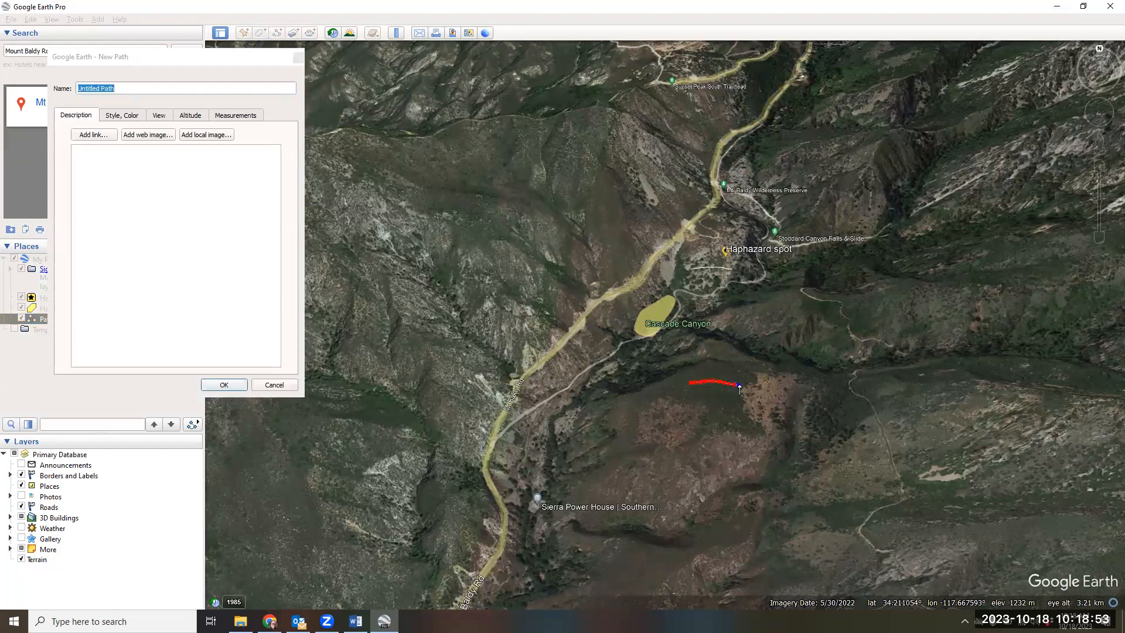
pyautogui.click(284, 389)
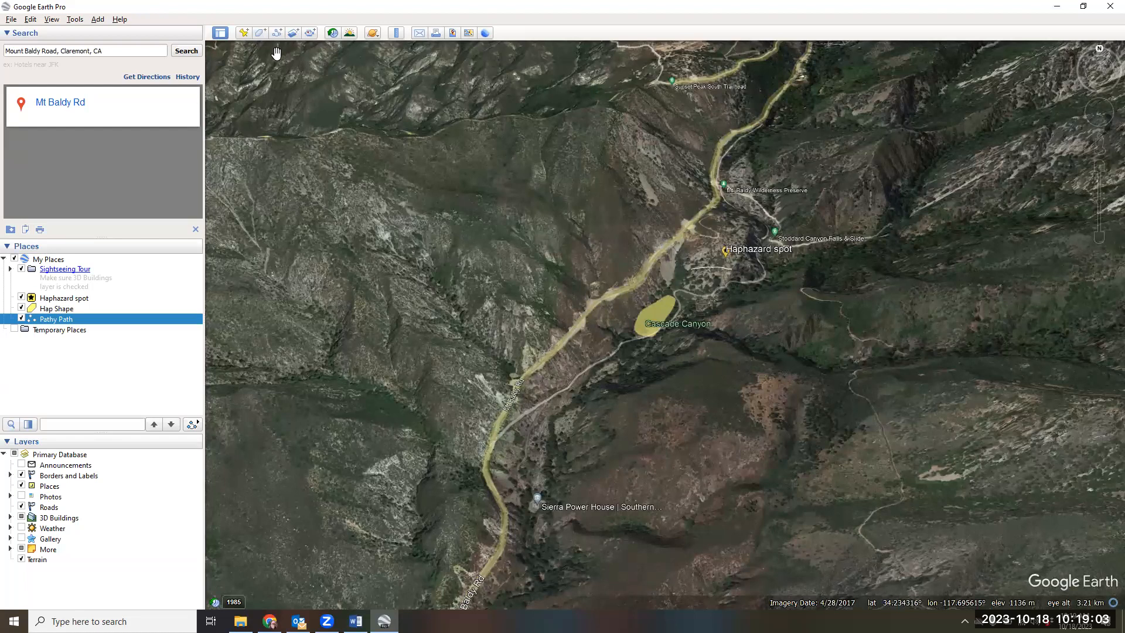
# Try a path with two individually placed points on the hillside, extended by a freehand stretch toward the southeast
pyautogui.click(277, 33)
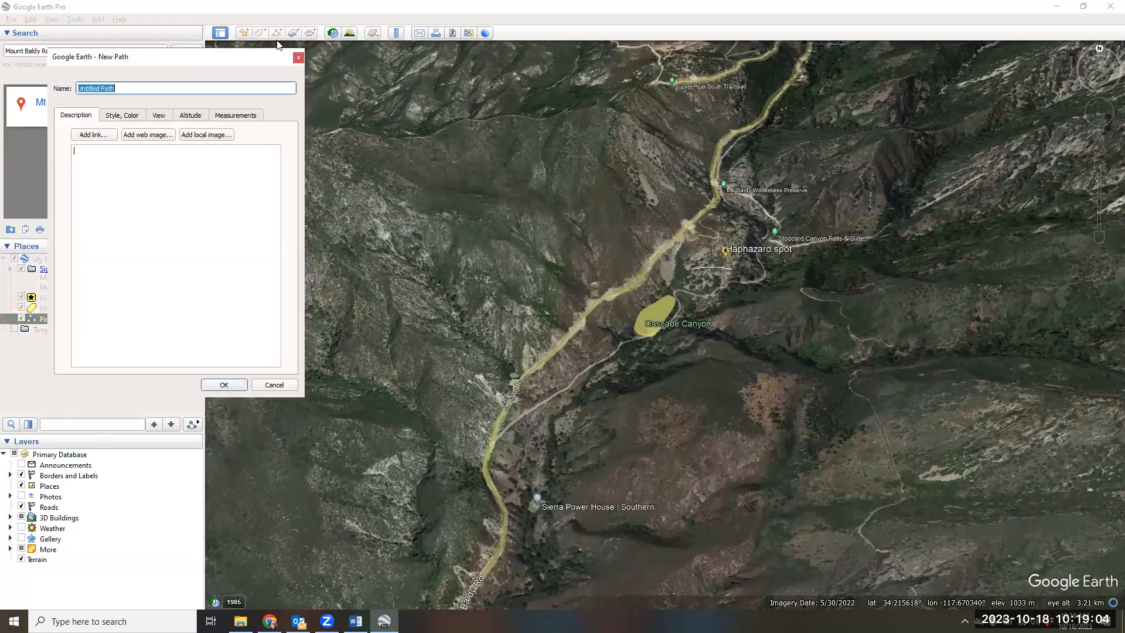
pyautogui.click(658, 414)
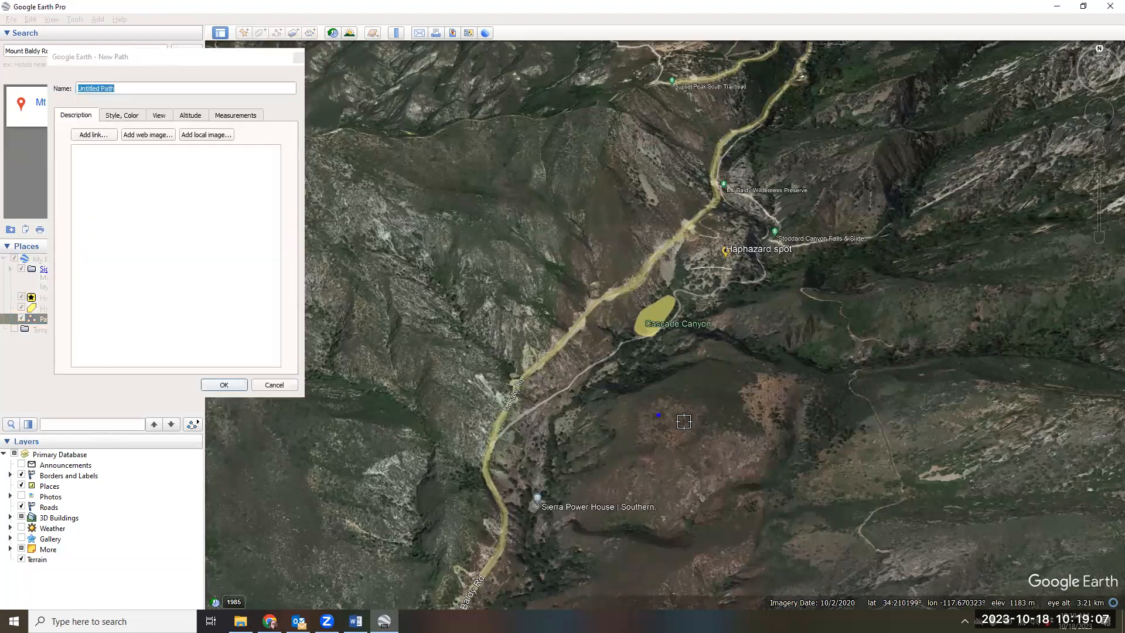
pyautogui.click(739, 385)
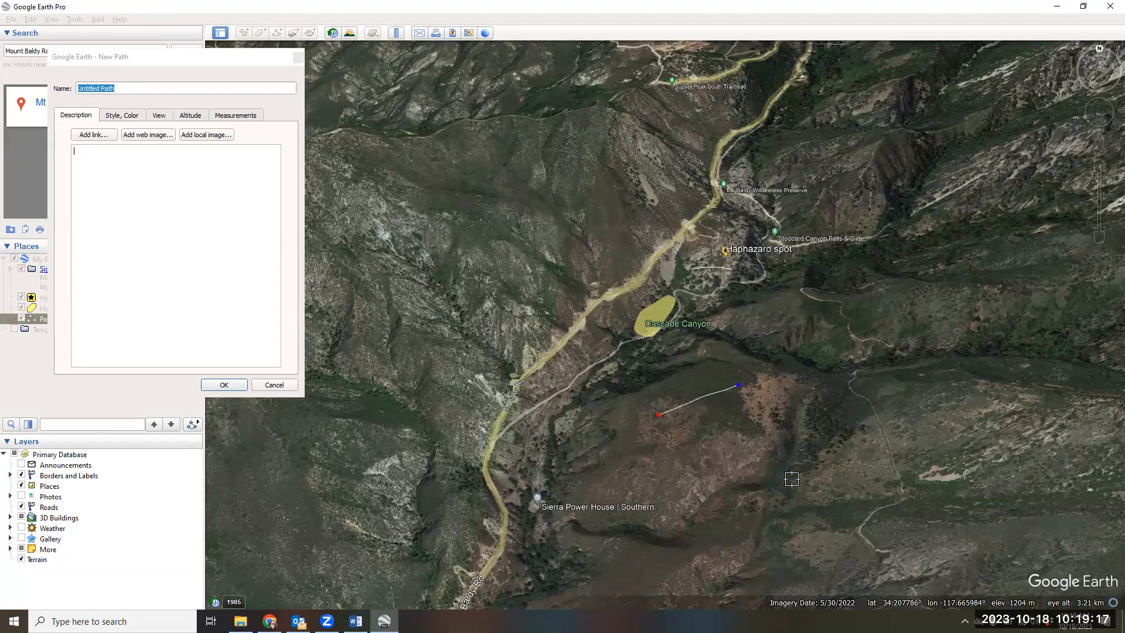
pyautogui.scroll(-3, 803, 417)
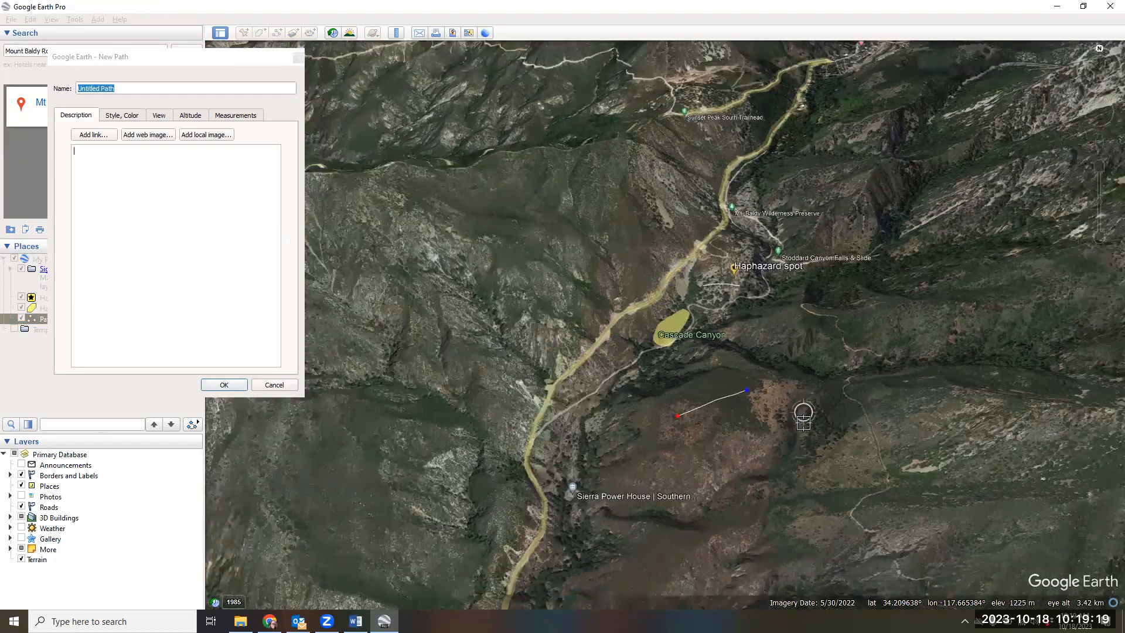
pyautogui.scroll(6, 804, 417)
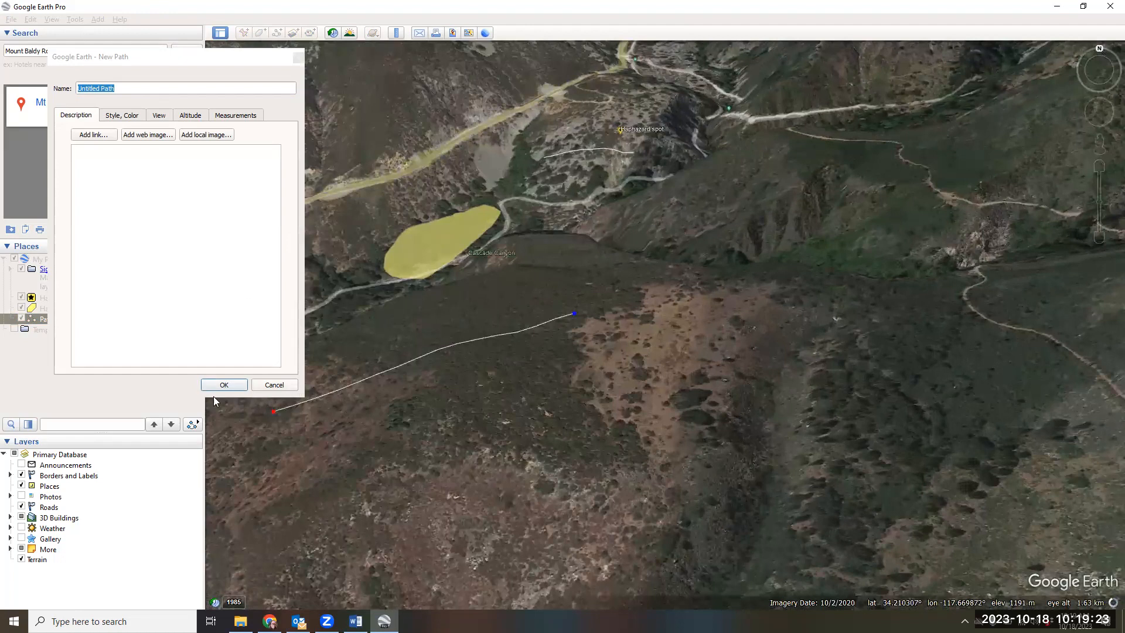
pyautogui.moveTo(380, 430); pyautogui.dragTo(576, 562)
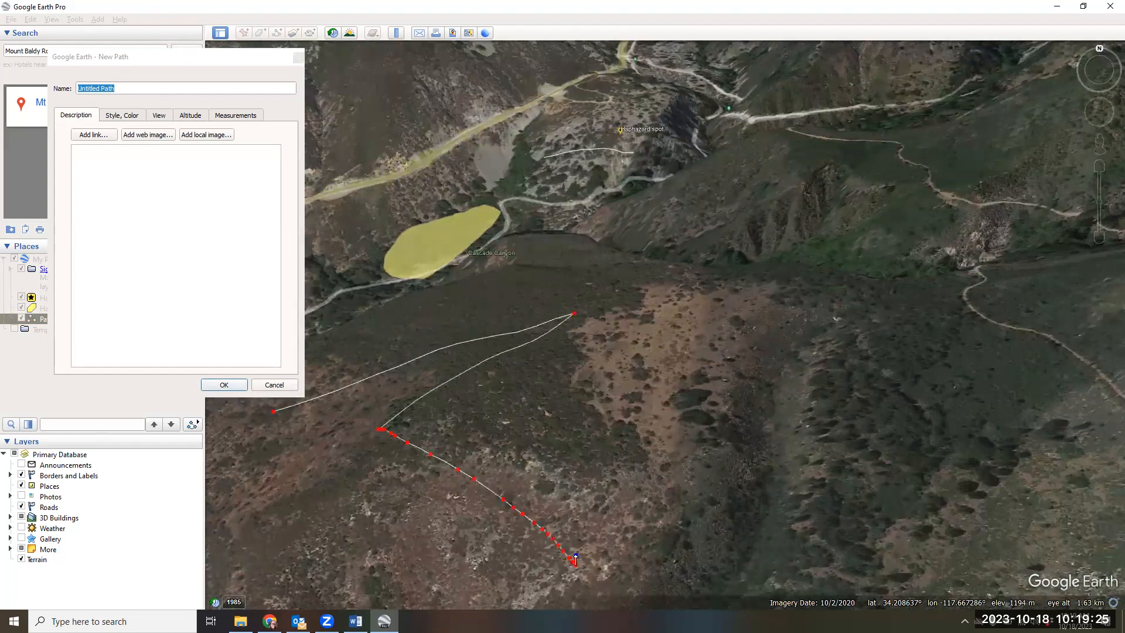
pyautogui.click(292, 385)
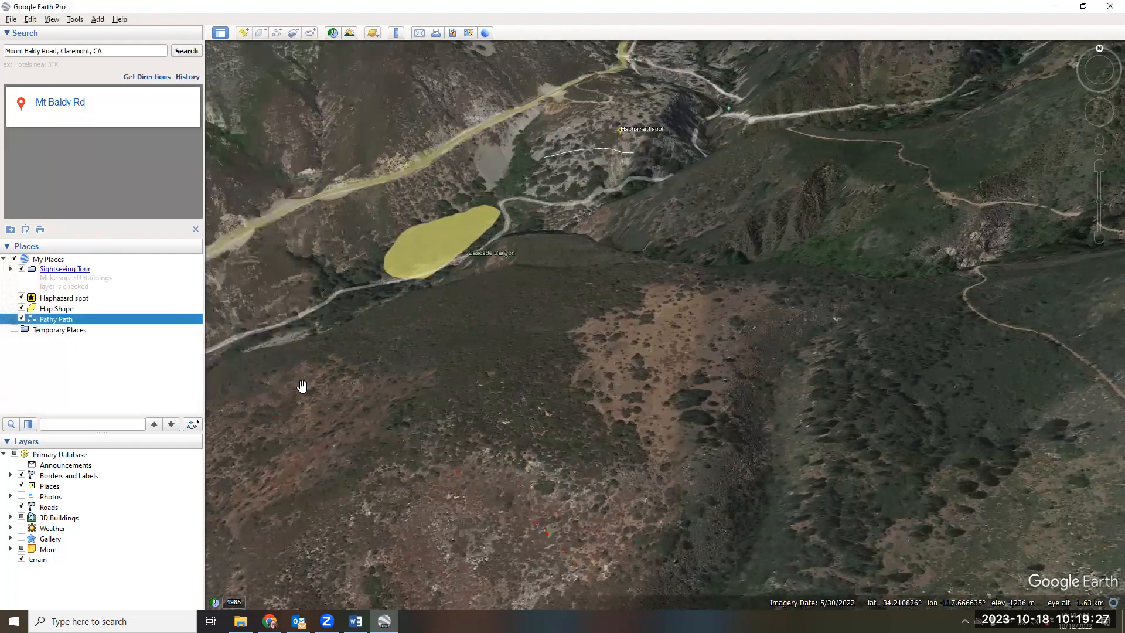
# Draw a short two-point path between the Hap Shape polygon and Haphazard spot, and save it under the default name
pyautogui.click(279, 35)
pyautogui.click(541, 170)
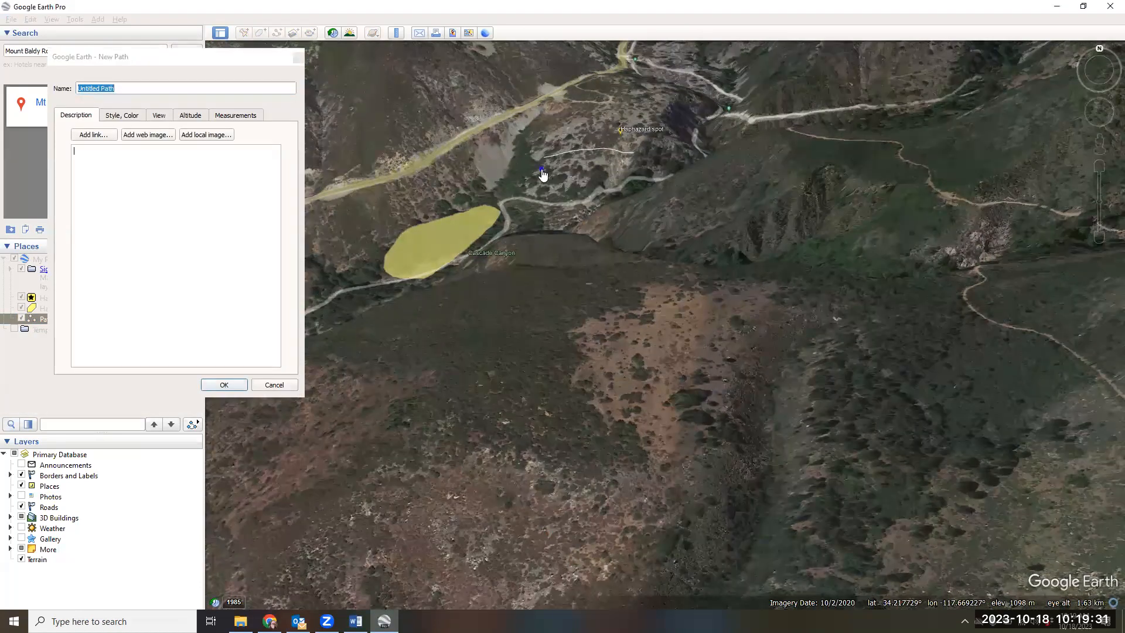
pyautogui.click(577, 171)
pyautogui.click(226, 385)
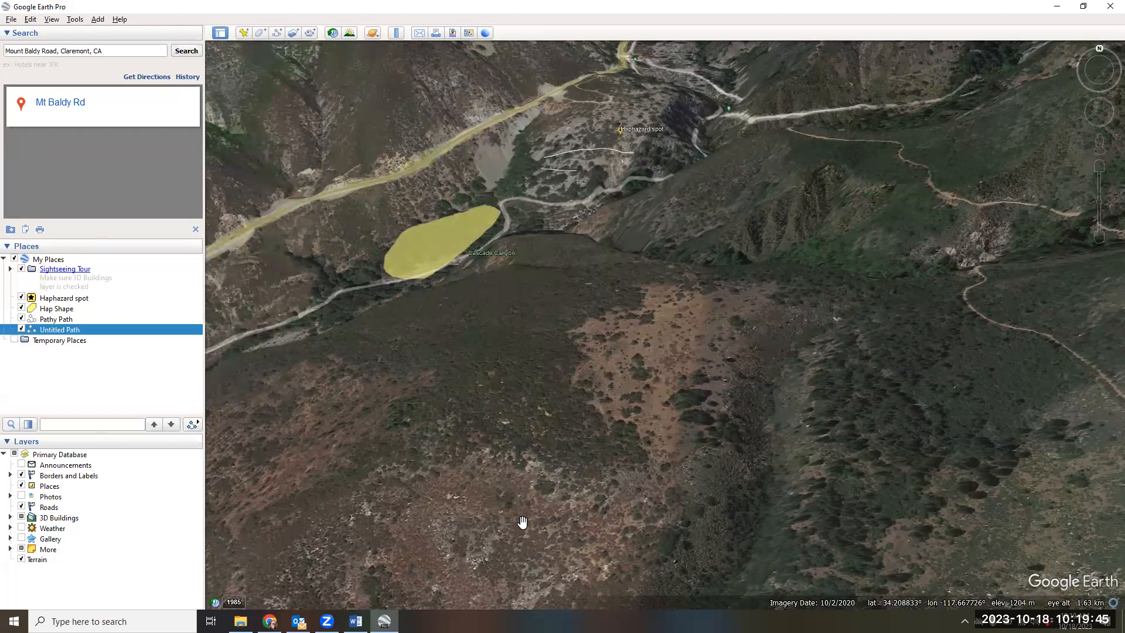
# Draw a short two-point path on the hillside south of Cascade Canyon and save it under the default name
pyautogui.click(277, 33)
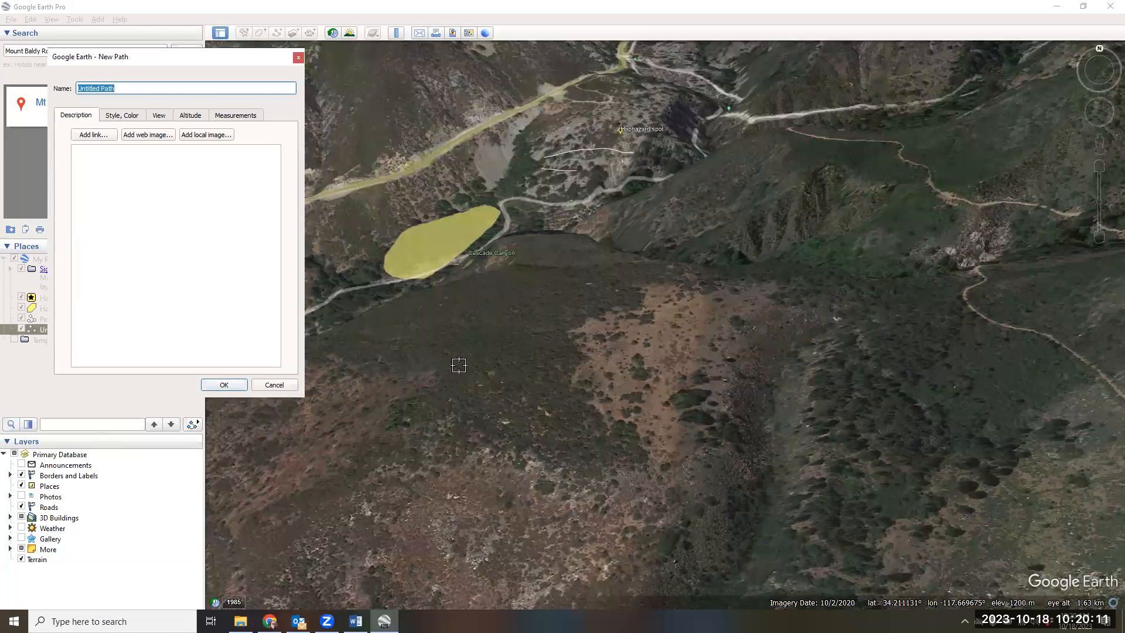
pyautogui.click(408, 328)
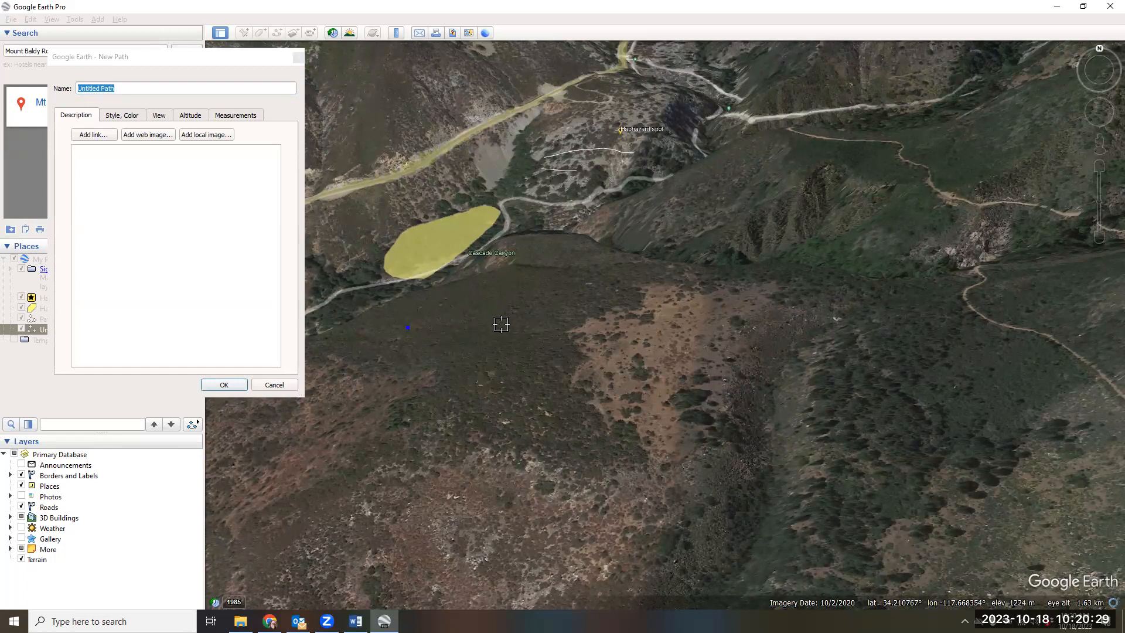
pyautogui.click(500, 299)
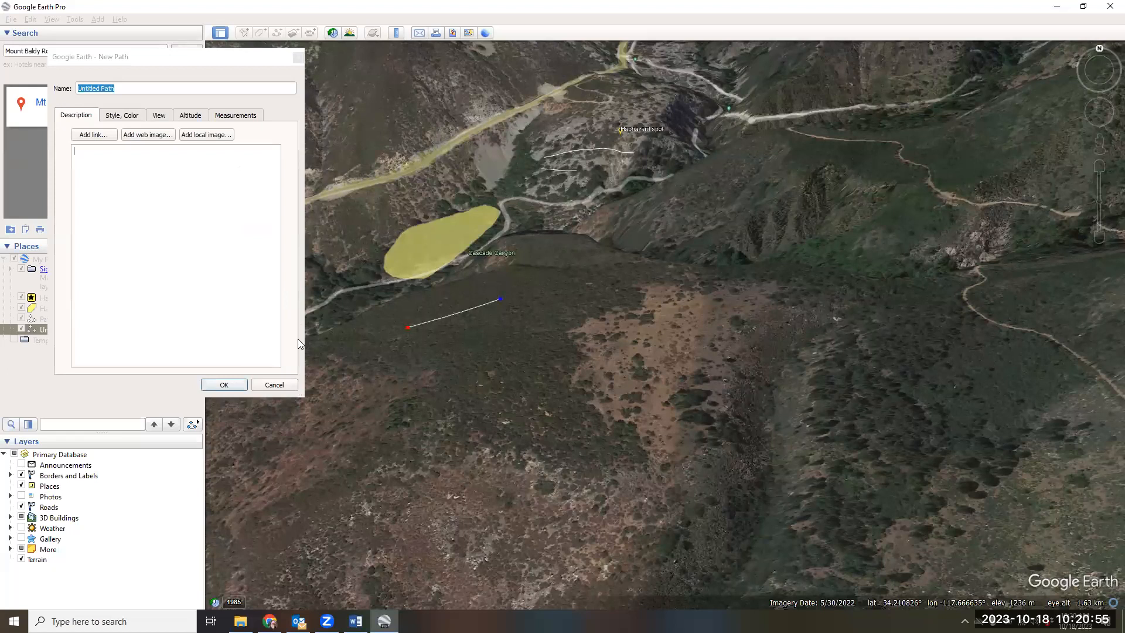
pyautogui.click(223, 385)
# Examine the drawn paths, the Hap Shape polygon and Haphazard spot along Mount Baldy Road at closer and wider zoom
pyautogui.moveTo(636, 483); pyautogui.dragTo(740, 530)
pyautogui.scroll(3, 743, 363)
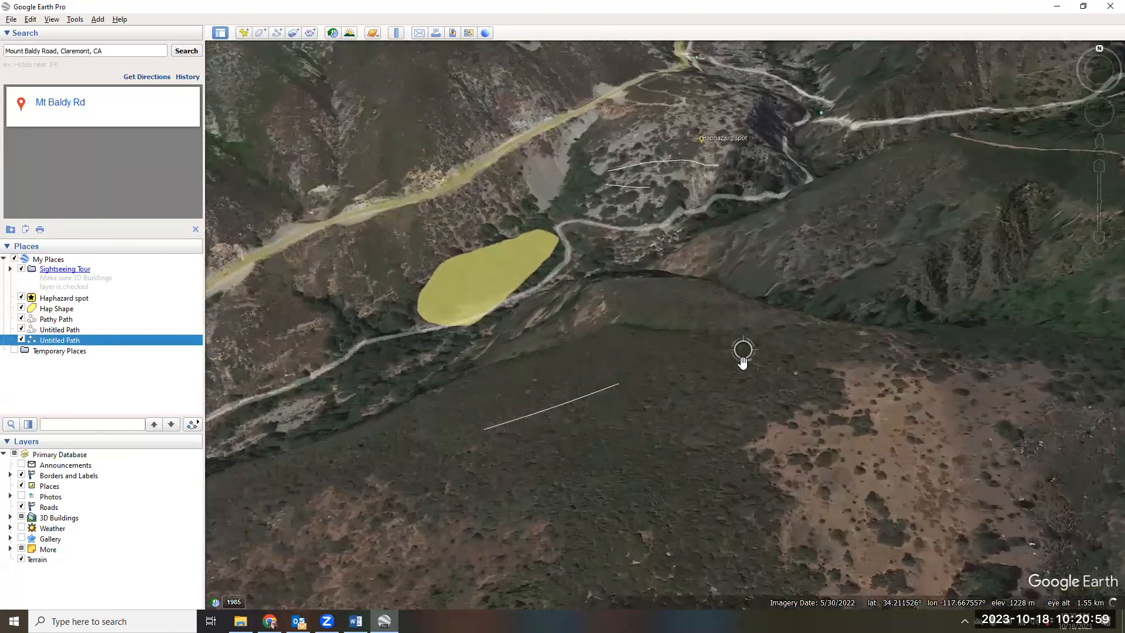
pyautogui.scroll(-3, 721, 330)
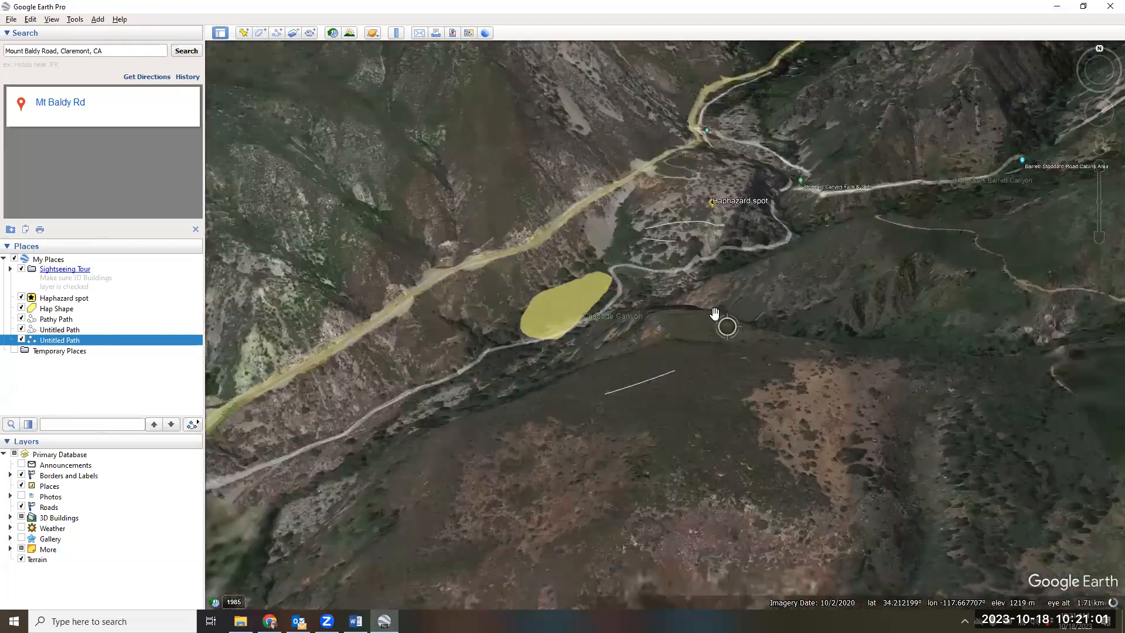
pyautogui.scroll(-3, 673, 221)
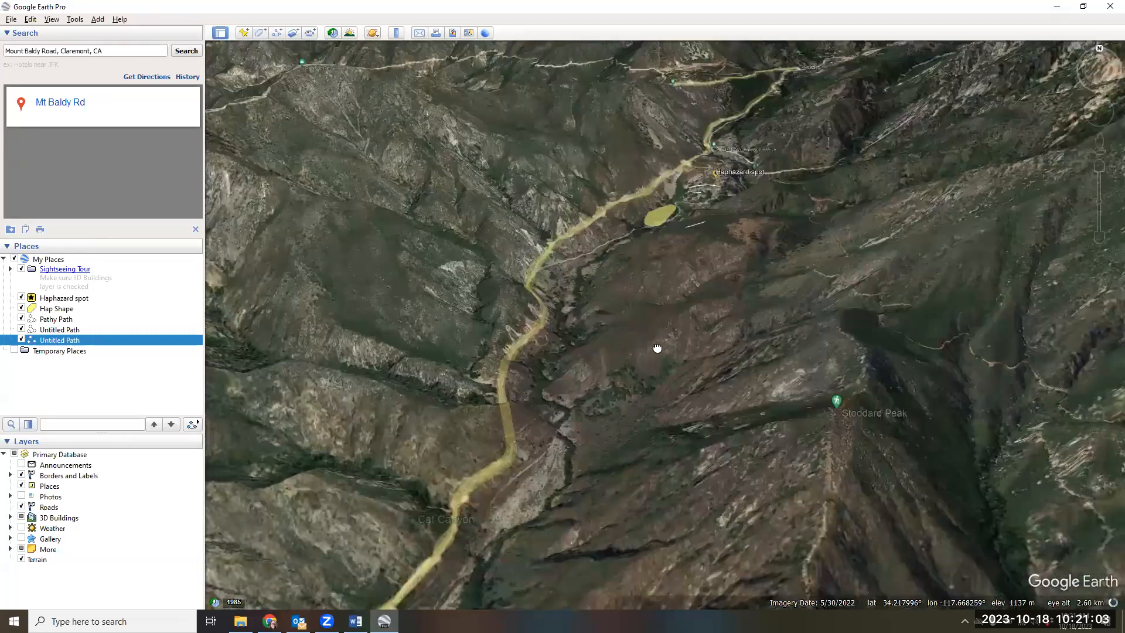
pyautogui.moveTo(658, 349); pyautogui.dragTo(545, 512)
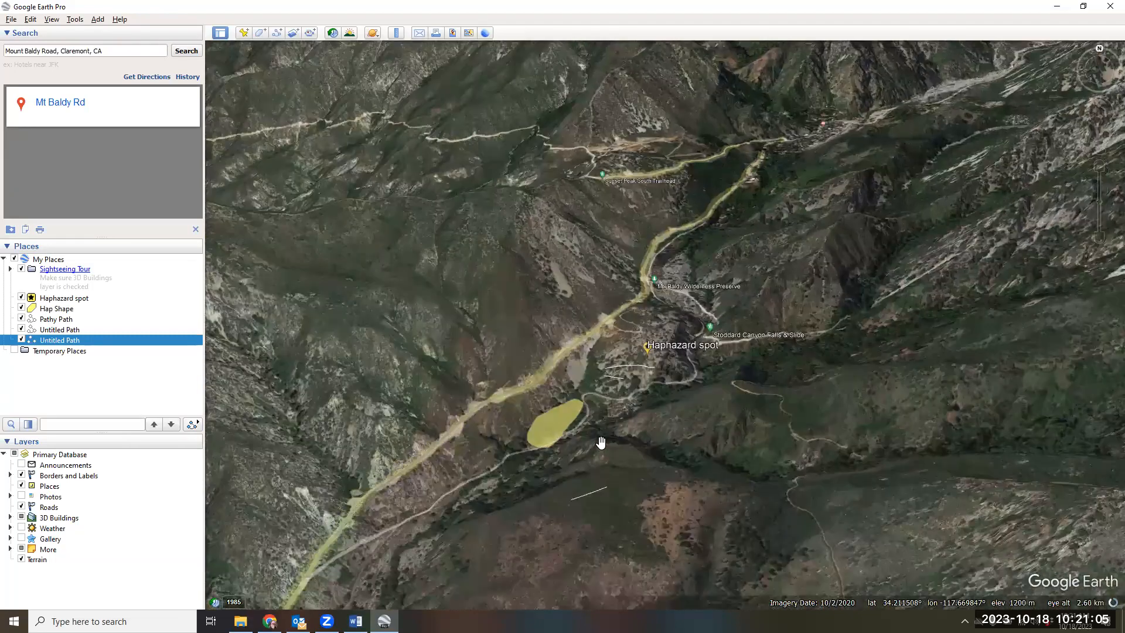
pyautogui.scroll(-3, 601, 446)
pyautogui.scroll(-2, 604, 442)
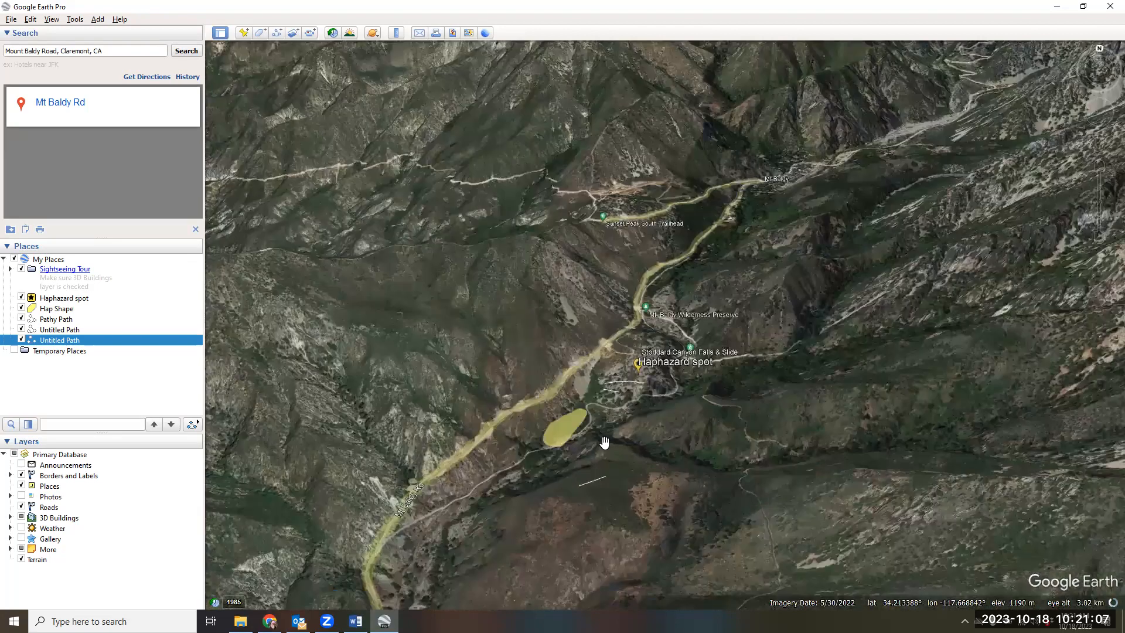
pyautogui.scroll(5, 604, 443)
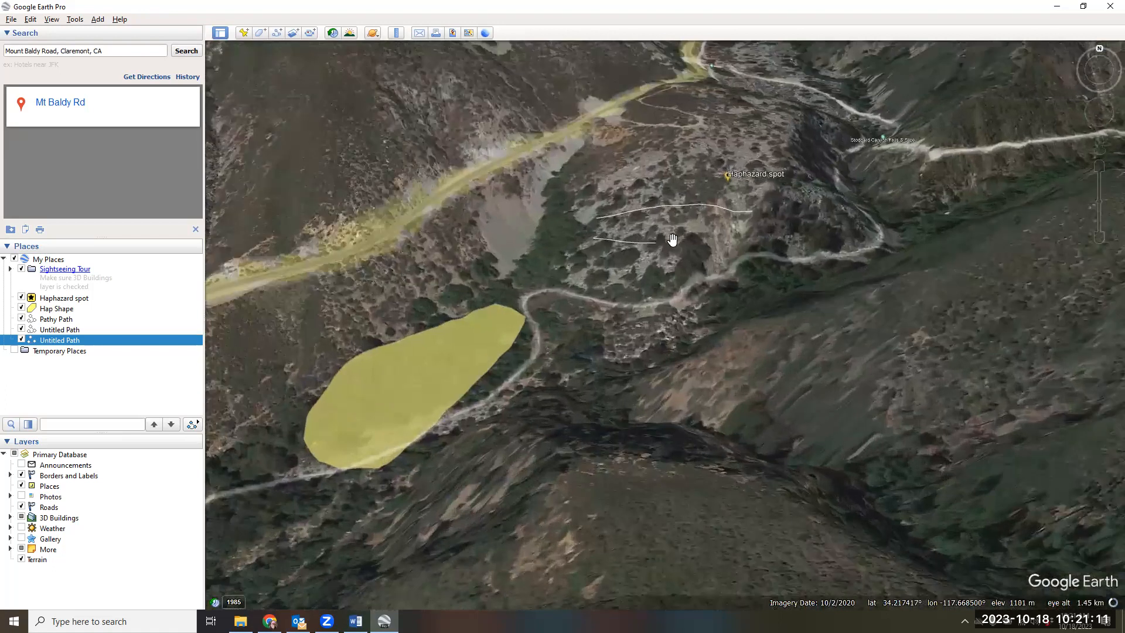
pyautogui.moveTo(672, 240); pyautogui.dragTo(603, 375)
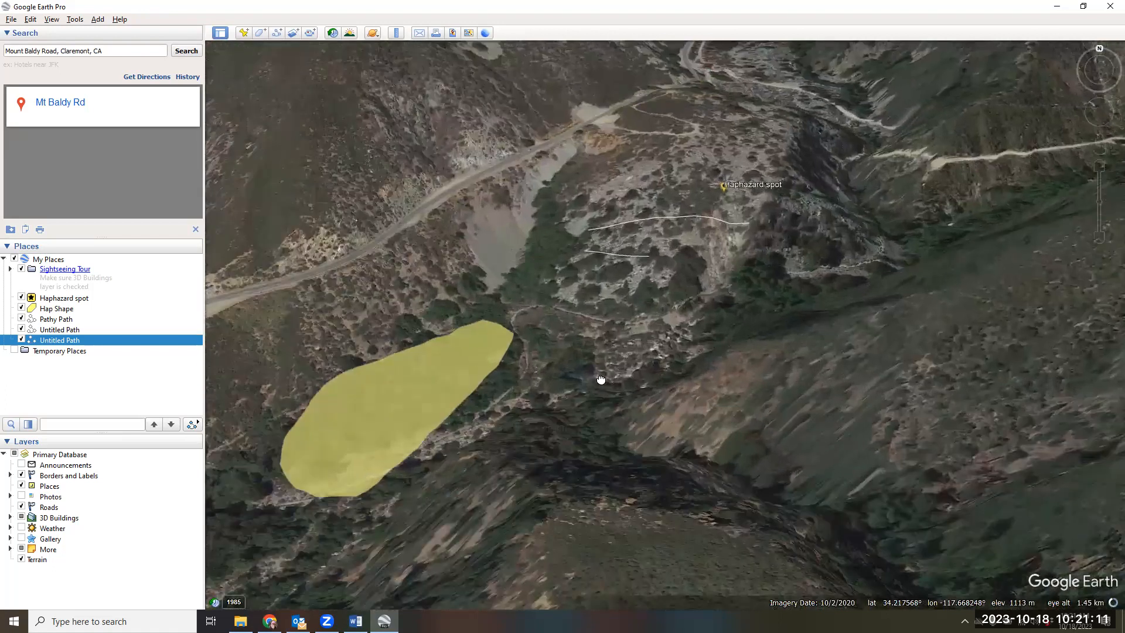
pyautogui.scroll(1, 604, 367)
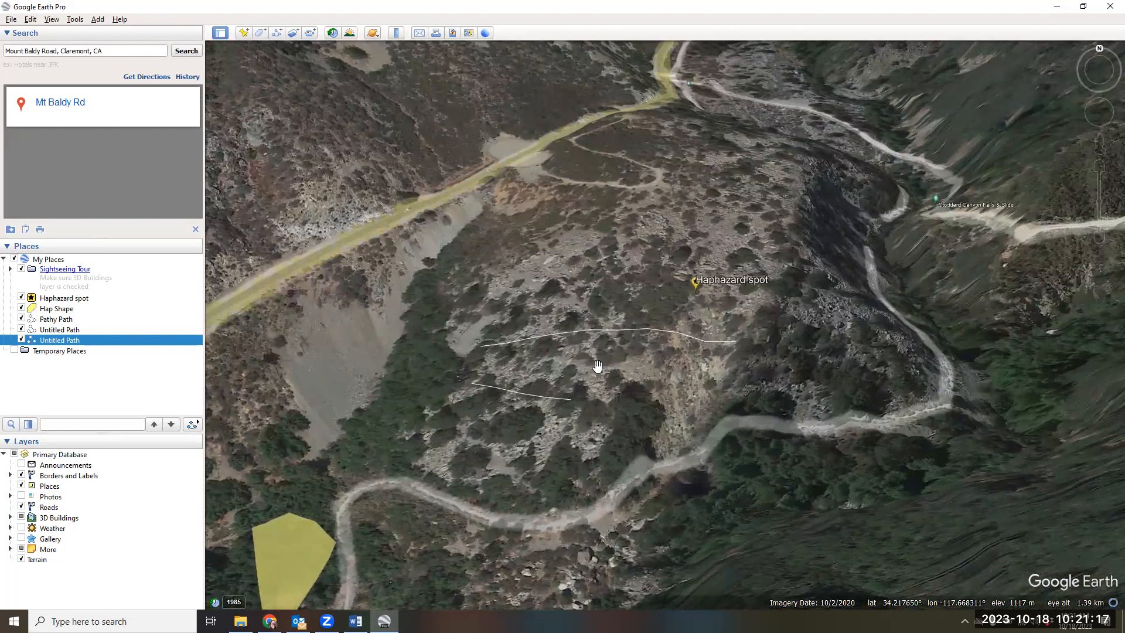
pyautogui.scroll(-2, 597, 367)
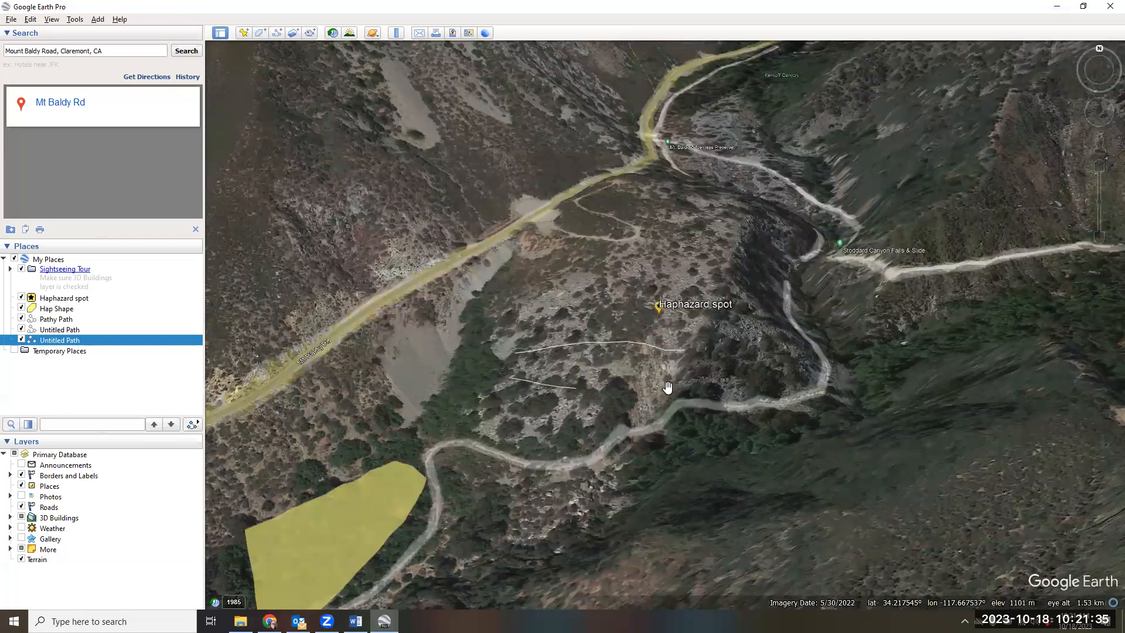
pyautogui.scroll(-1, 667, 384)
pyautogui.scroll(-4, 668, 385)
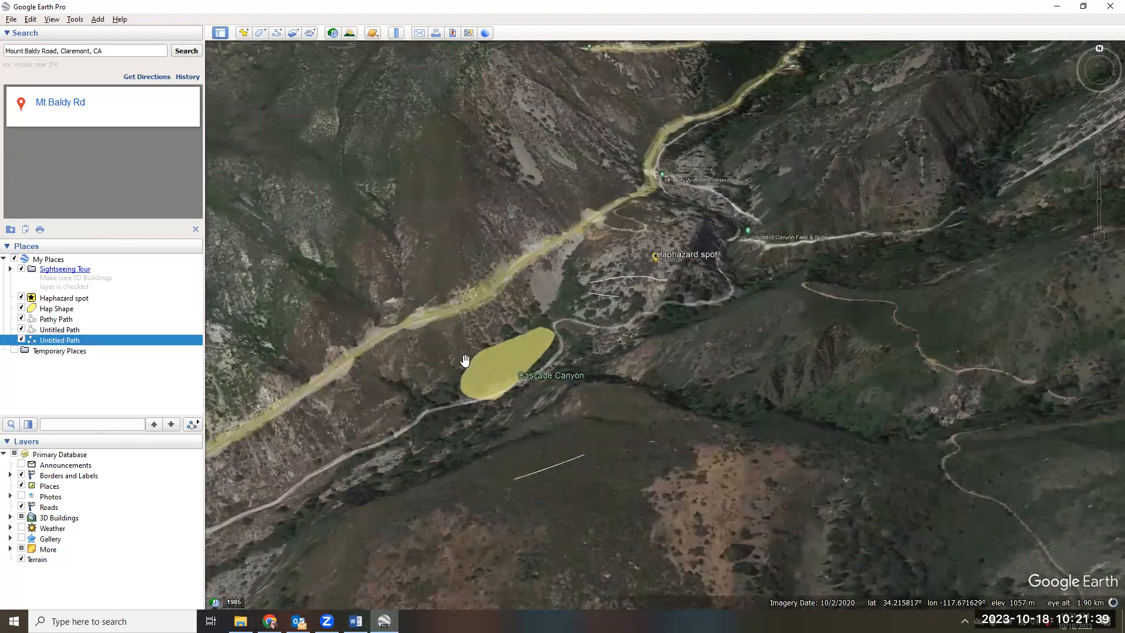
pyautogui.moveTo(465, 360); pyautogui.dragTo(602, 352)
pyautogui.scroll(-3, 601, 352)
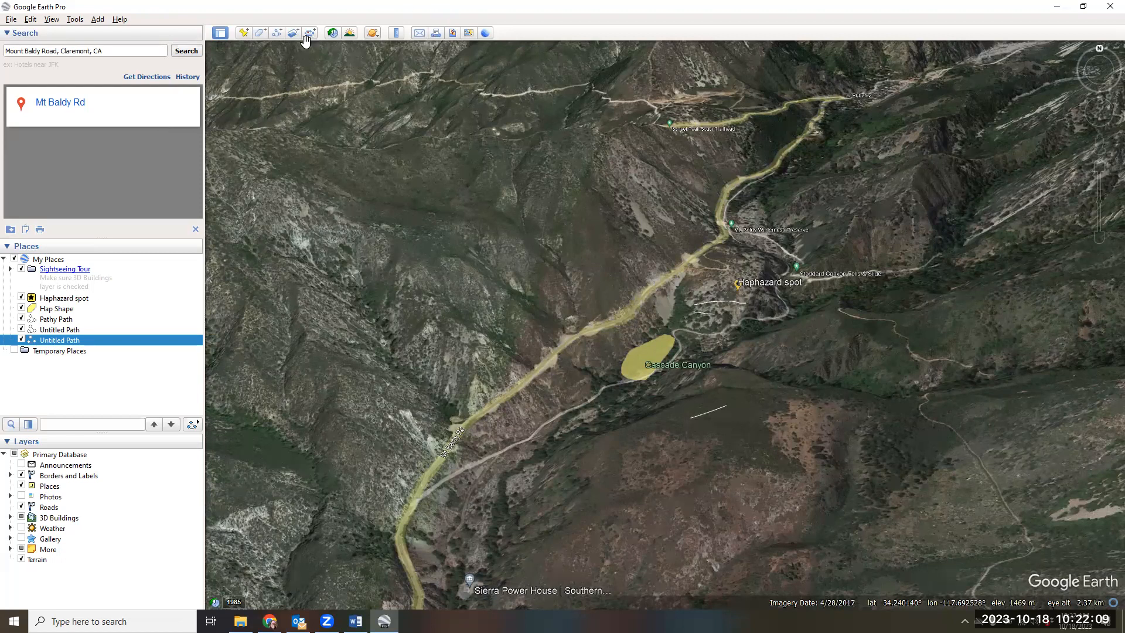
# Open the print map layout and try the Roads and Terrain layers switched off and back on
pyautogui.click(436, 34)
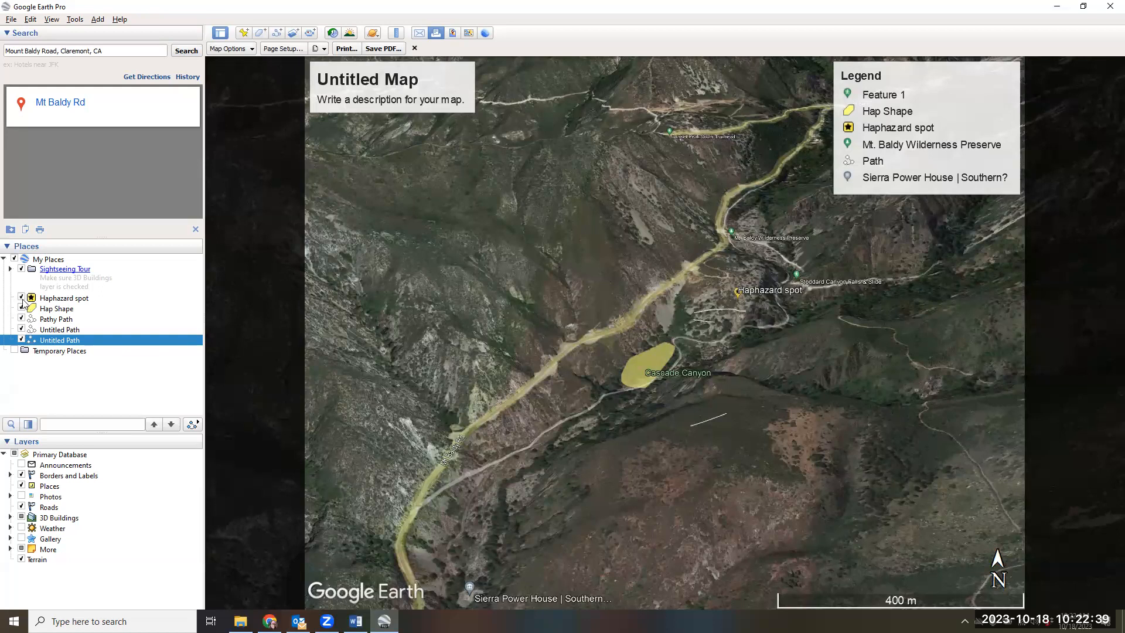
pyautogui.click(22, 351)
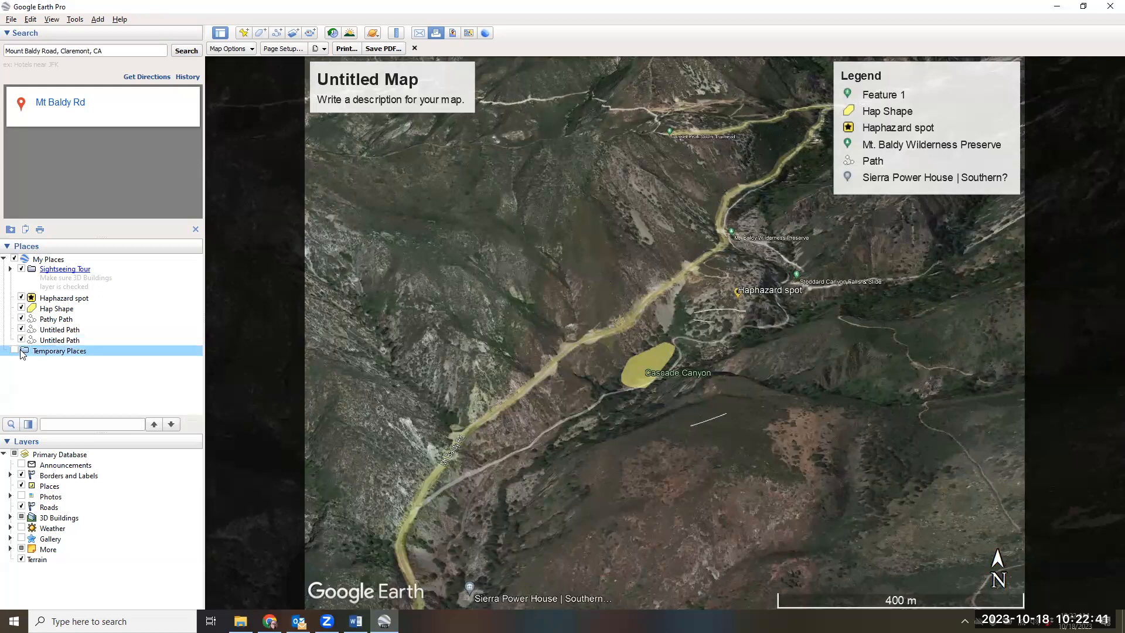
pyautogui.click(21, 507)
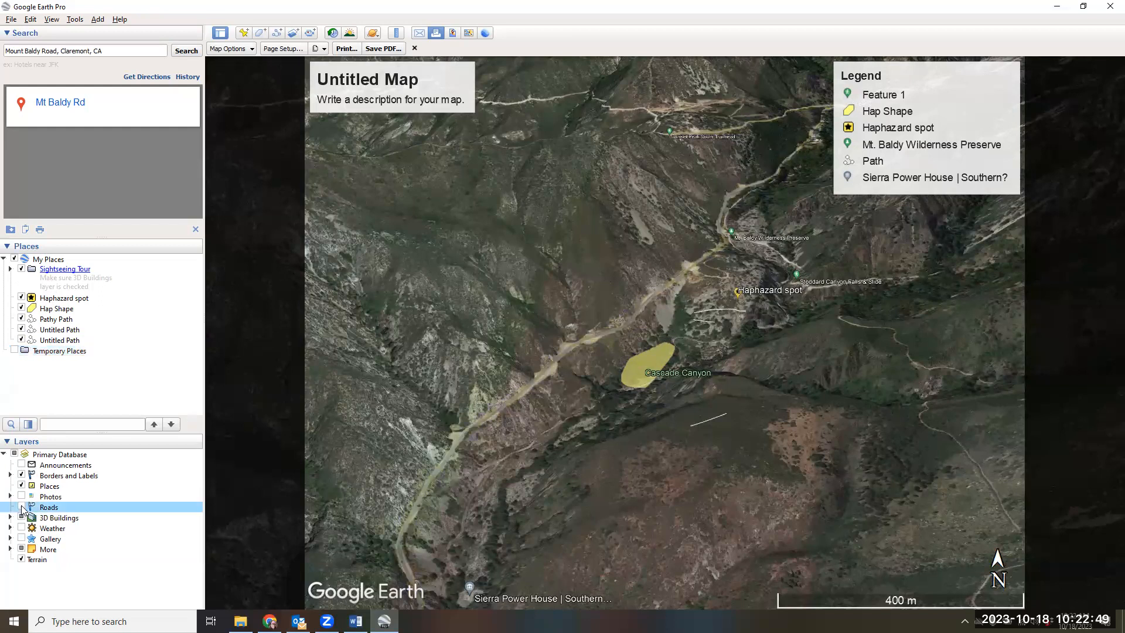
pyautogui.click(22, 507)
pyautogui.click(22, 508)
pyautogui.click(21, 508)
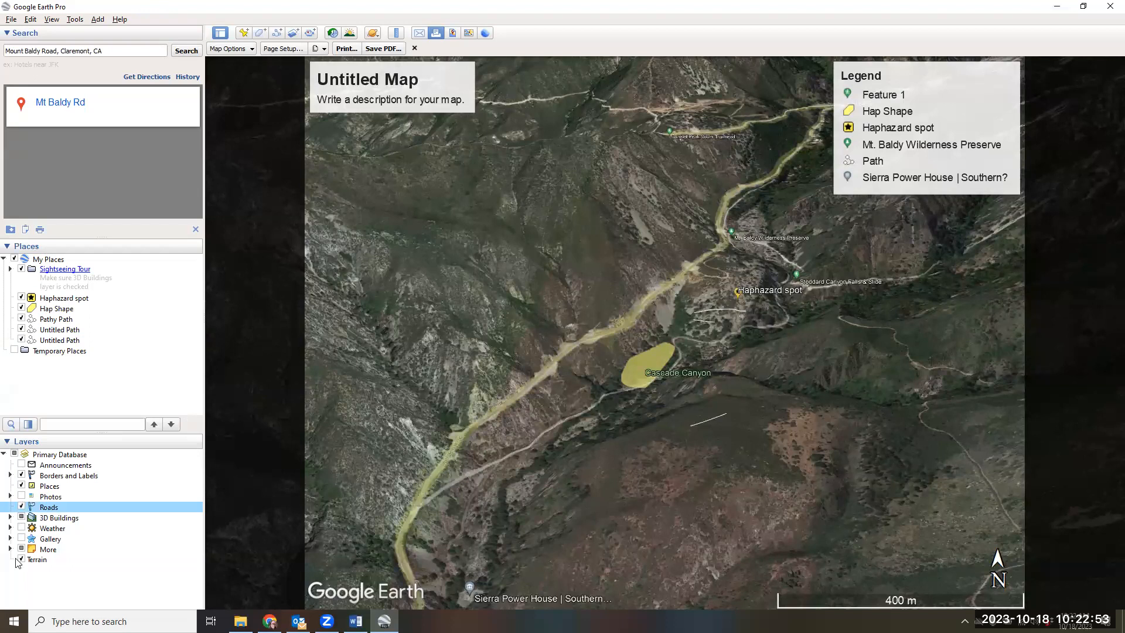
pyautogui.click(21, 560)
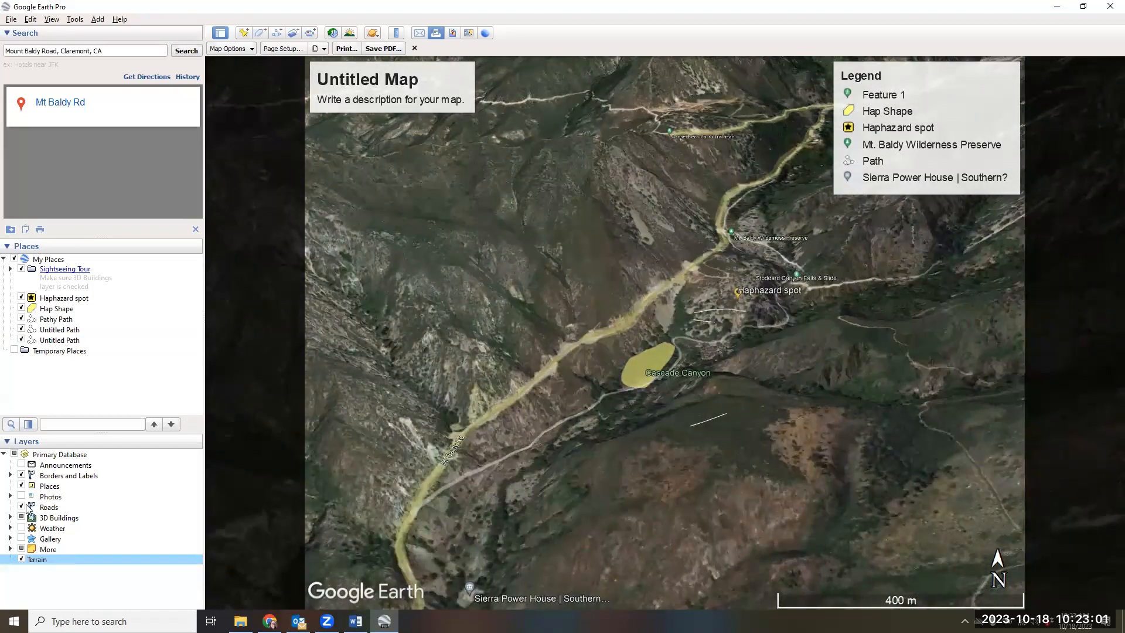
# Hide the Borders and Labels and Places layers in the map layout, and show both again
pyautogui.click(21, 476)
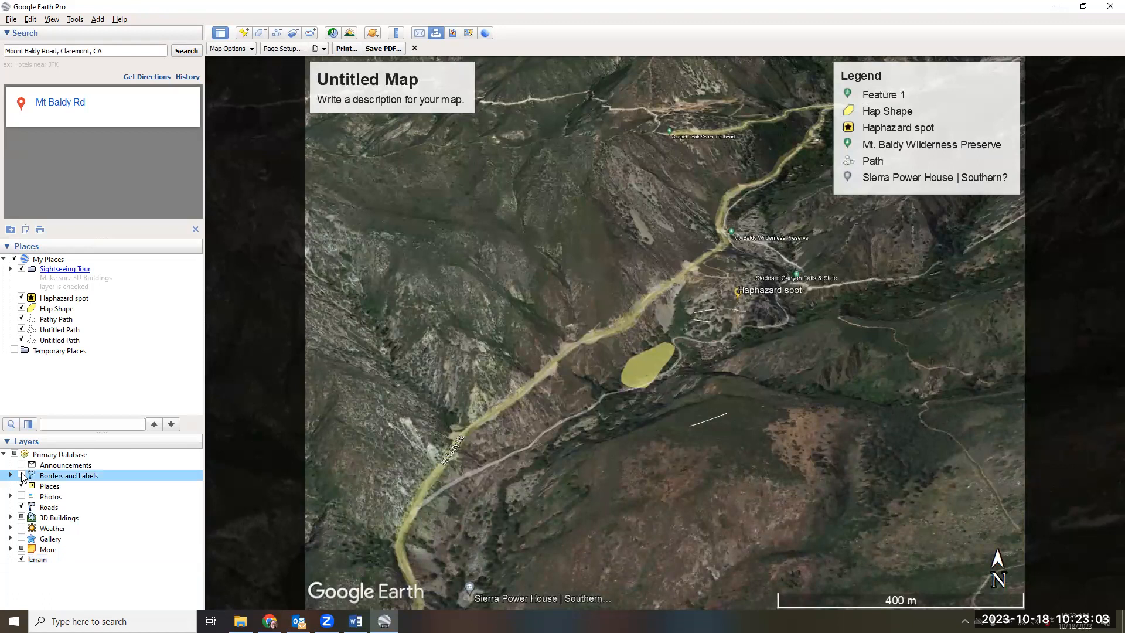
pyautogui.click(22, 486)
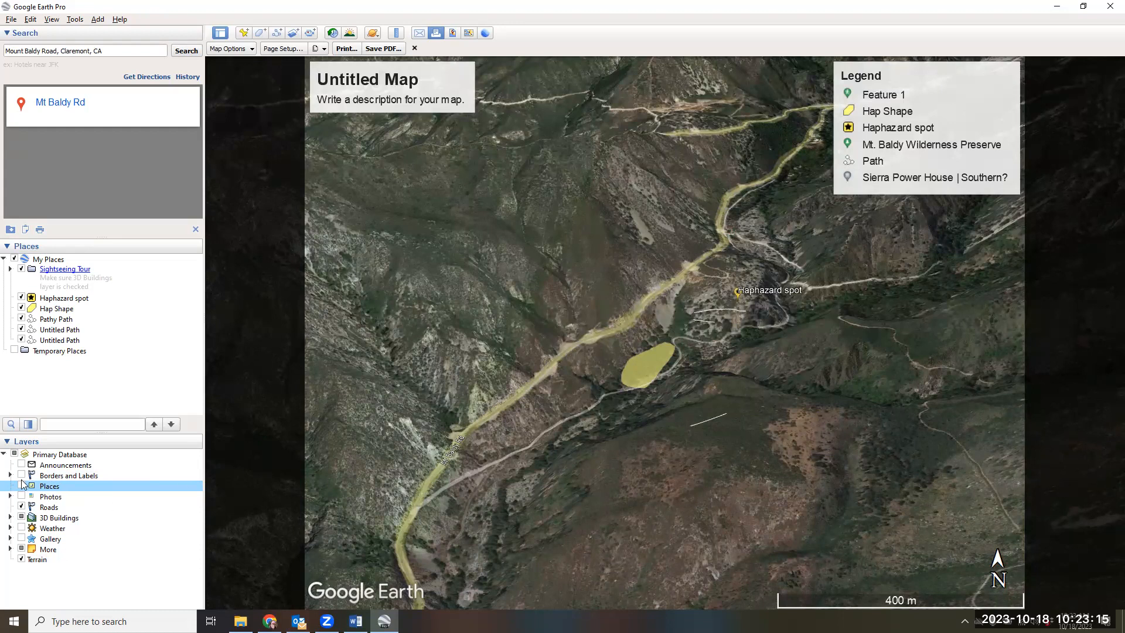
pyautogui.click(21, 485)
pyautogui.click(21, 476)
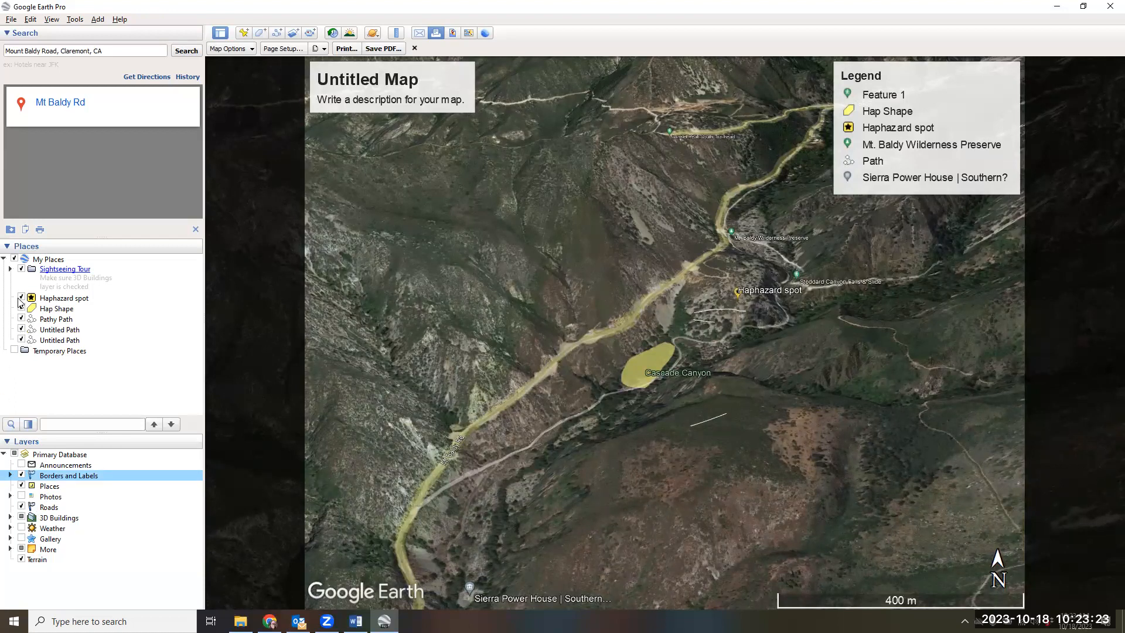
# Hide the Haphazard spot placemark, show it again, and leave the print map layout
pyautogui.click(21, 297)
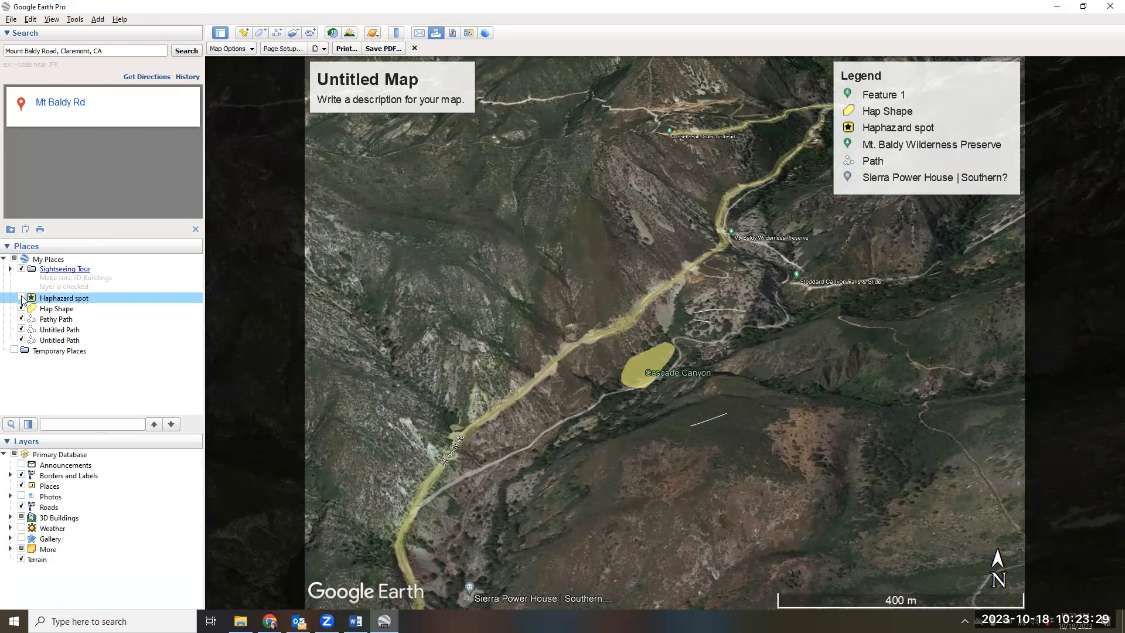
pyautogui.click(22, 297)
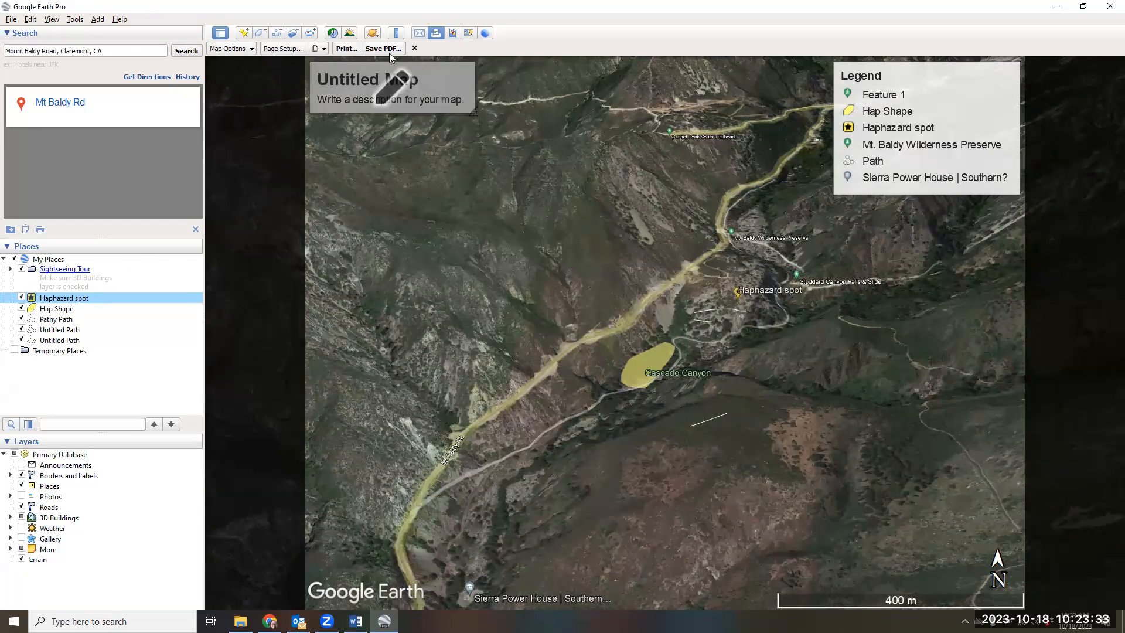
pyautogui.click(414, 48)
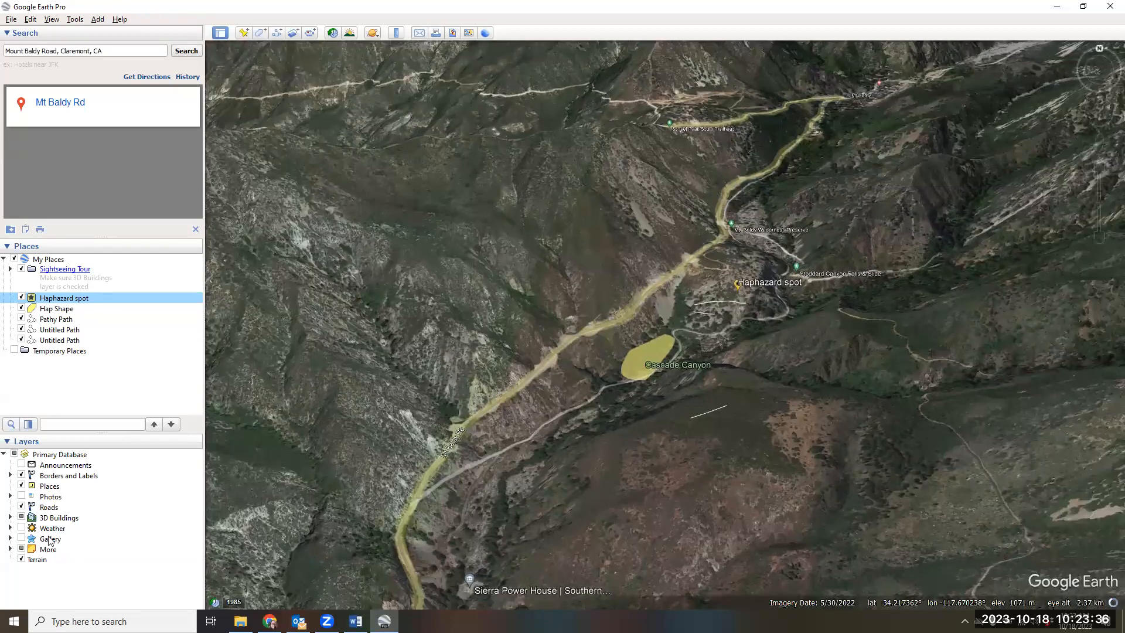
# Hide the Borders and Labels layer, the Places layer and the Hap Shape polygon
pyautogui.click(22, 475)
pyautogui.click(22, 487)
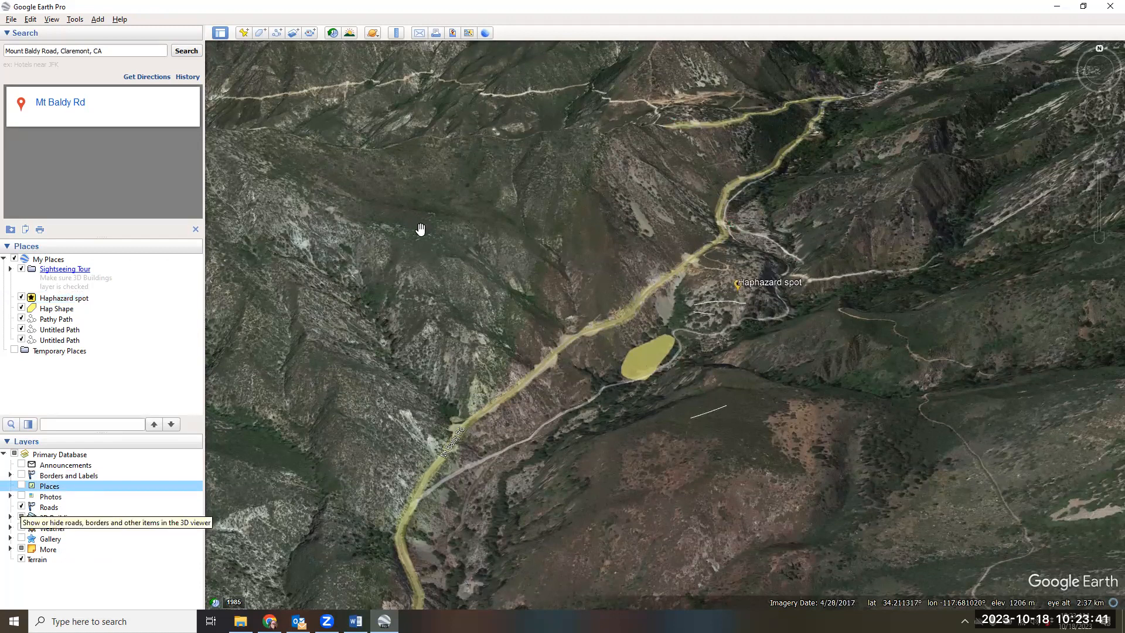
pyautogui.click(22, 309)
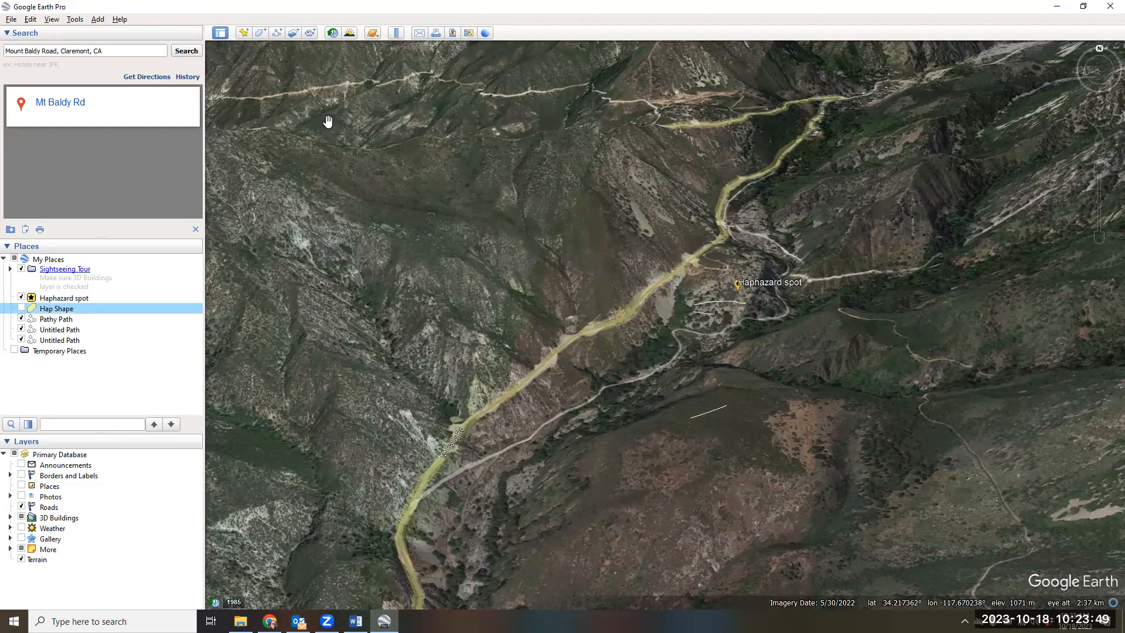
# In the print map layout, remove Hap Shape, Feature 1, Sierra Power House and Mt. Baldy Wilderness Preserve from the legend
pyautogui.click(434, 34)
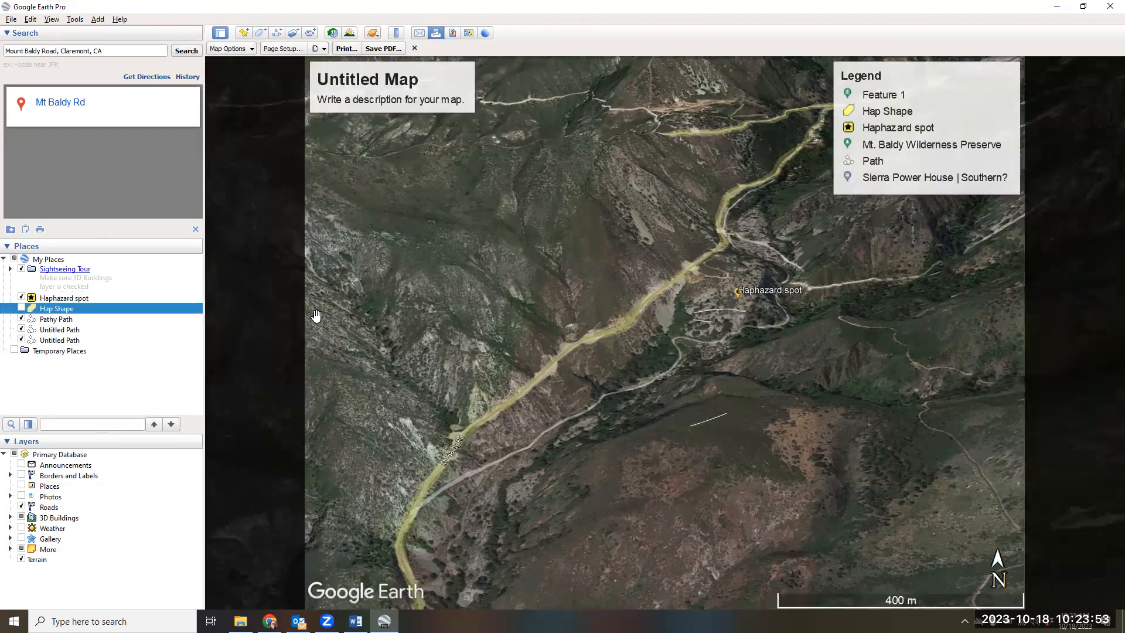
pyautogui.click(909, 130)
pyautogui.click(578, 300)
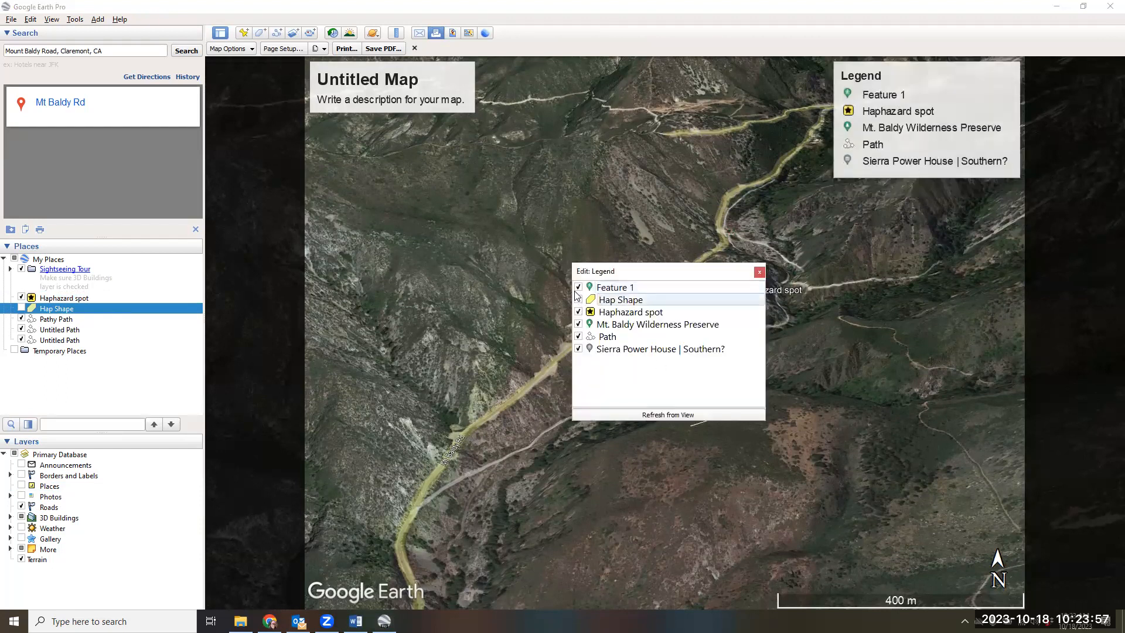
pyautogui.click(579, 287)
pyautogui.click(578, 349)
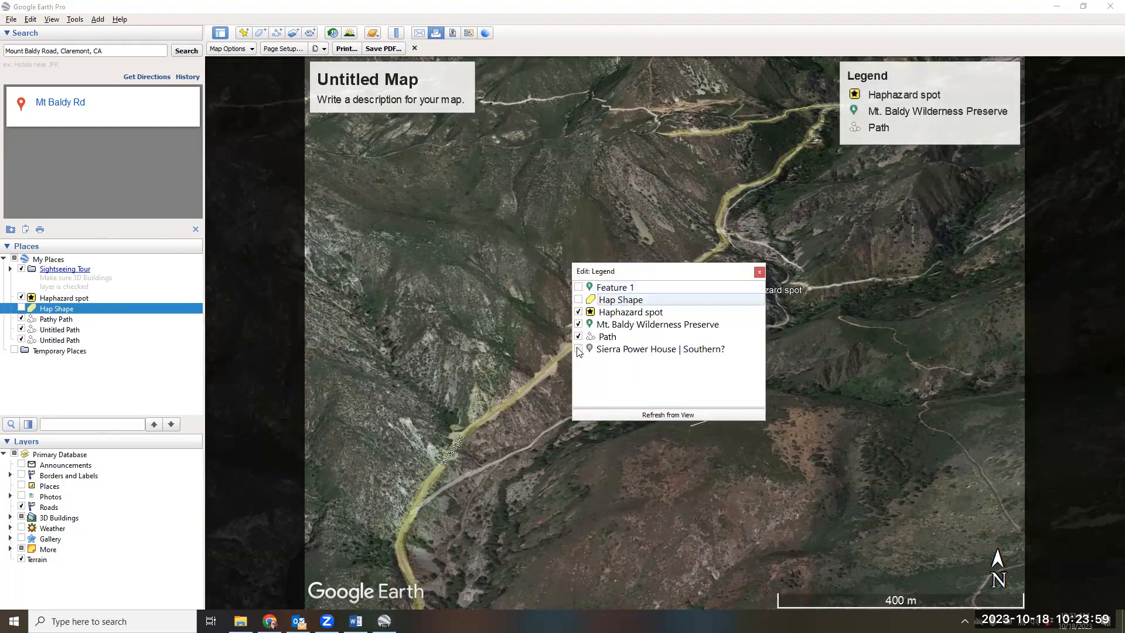
pyautogui.click(579, 324)
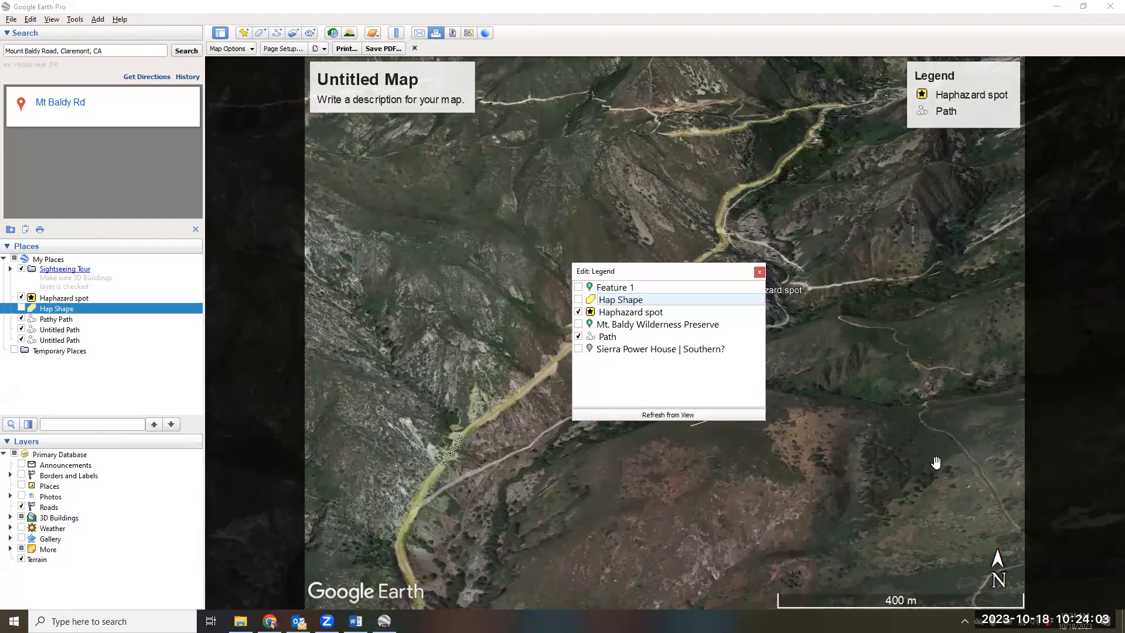
pyautogui.click(759, 272)
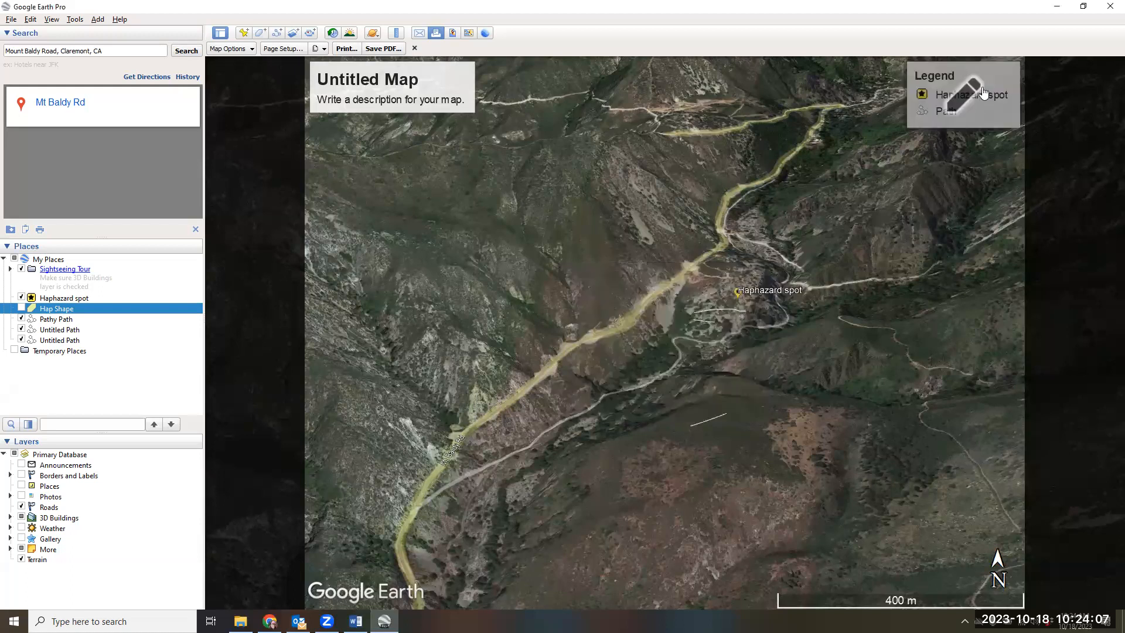
# Title the print map layout "Fun Map!" and set its description to "This is lame"
pyautogui.moveTo(391, 105)
pyautogui.mouseDown()
pyautogui.moveTo(423, 125)
pyautogui.moveTo(475, 206)
pyautogui.moveTo(343, 245)
pyautogui.moveTo(274, 205)
pyautogui.mouseUp()
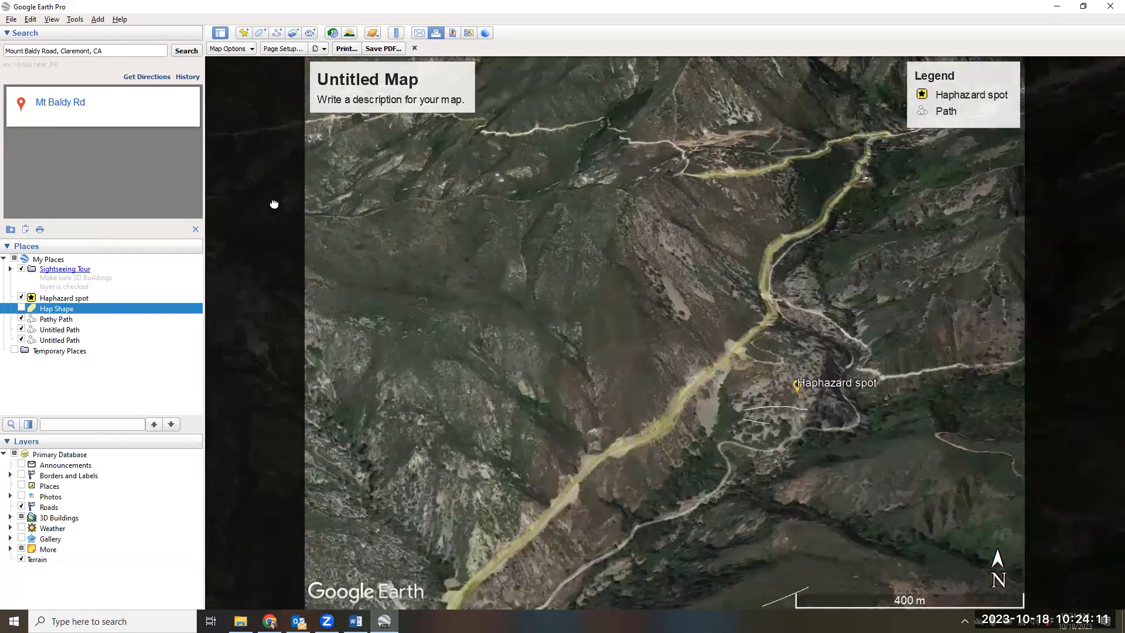
pyautogui.click(351, 85)
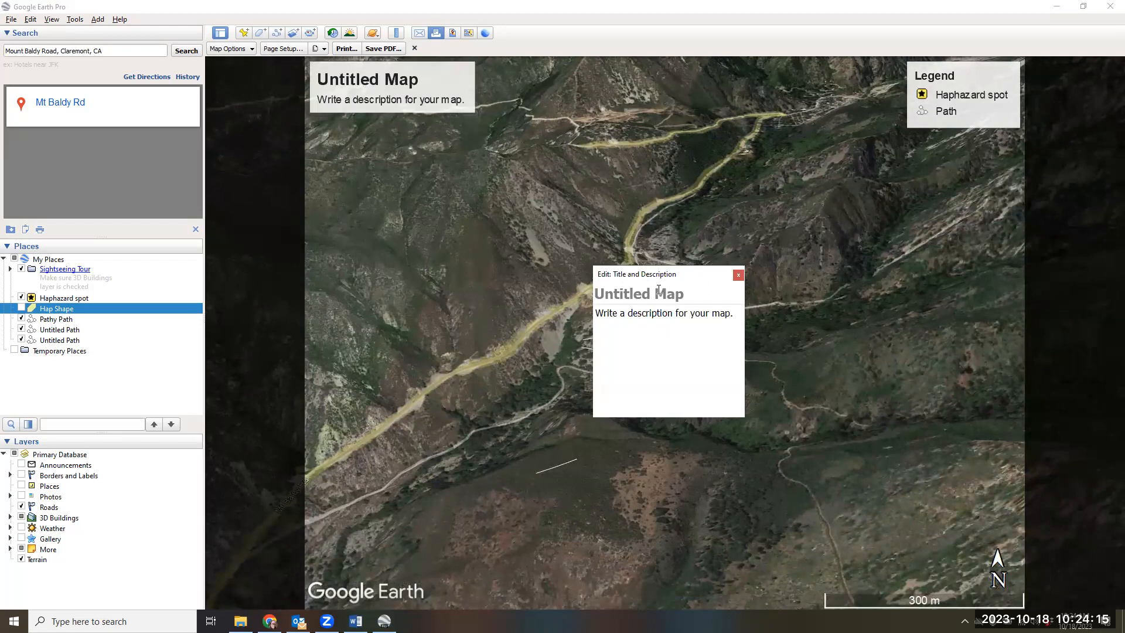
pyautogui.write('Fun')
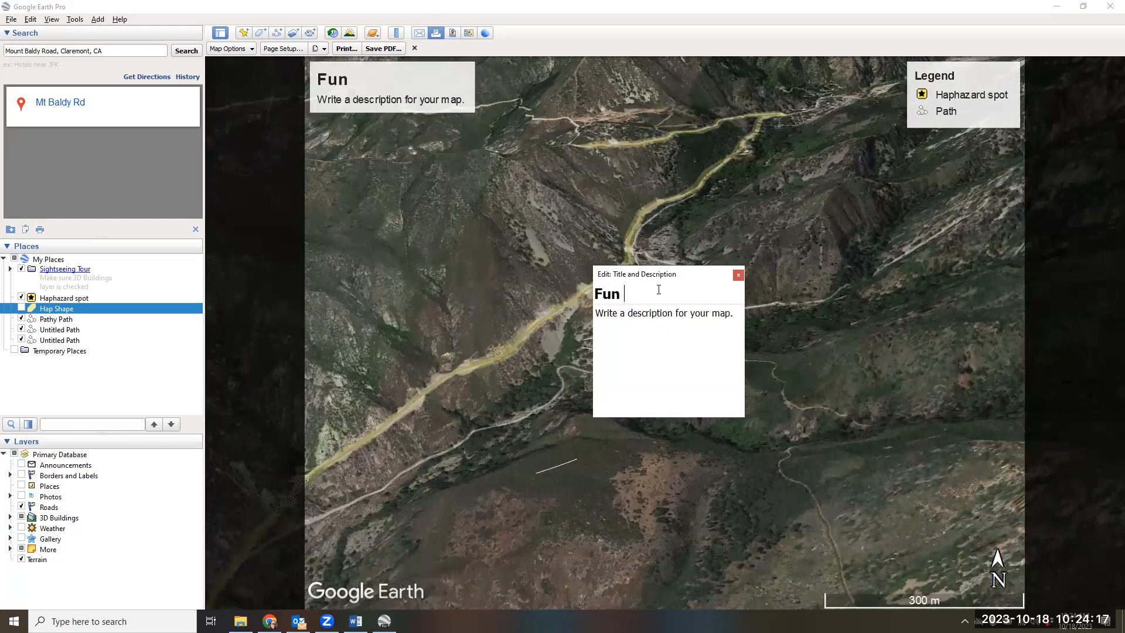
pyautogui.write(' Map!')
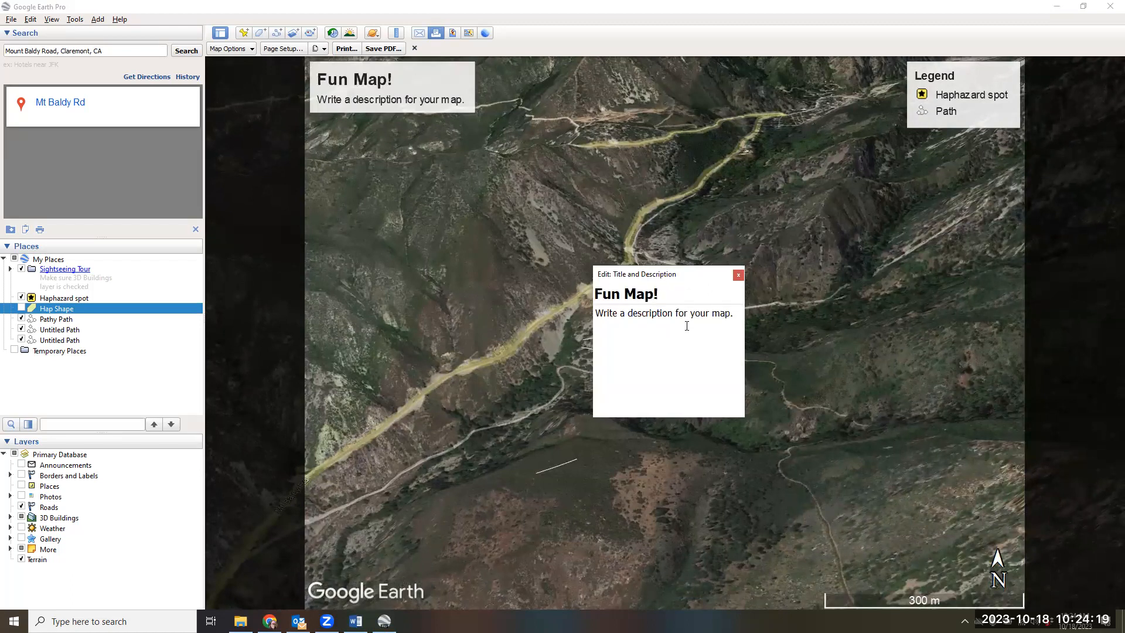
pyautogui.click(685, 315)
pyautogui.write('THis is lame')
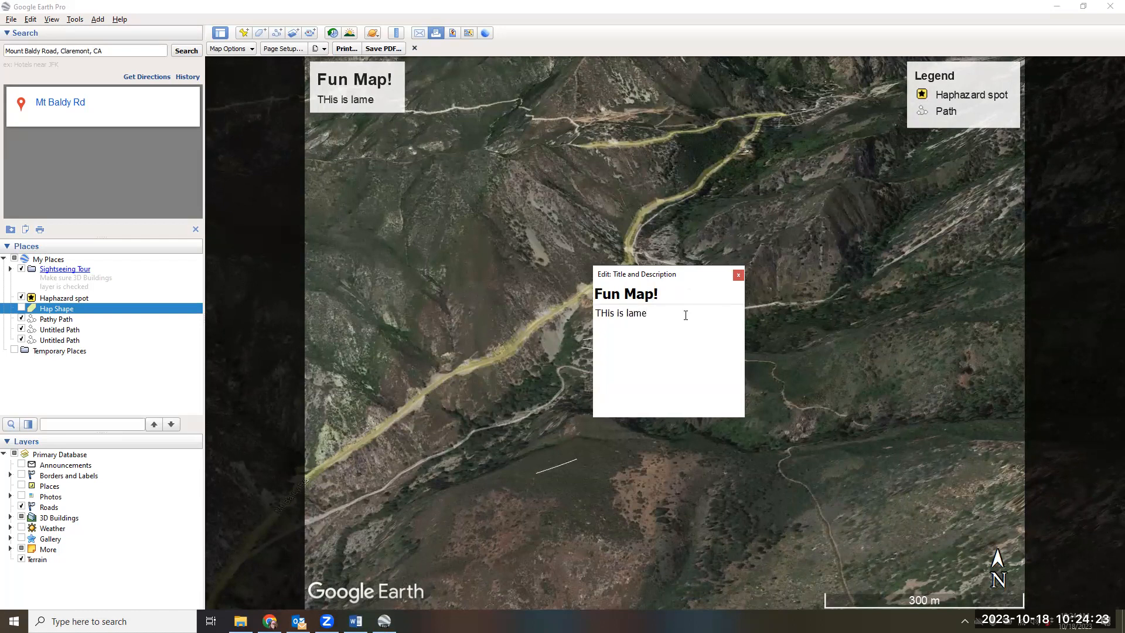
pyautogui.press('BackSpace')
pyautogui.write('h')
pyautogui.click(737, 274)
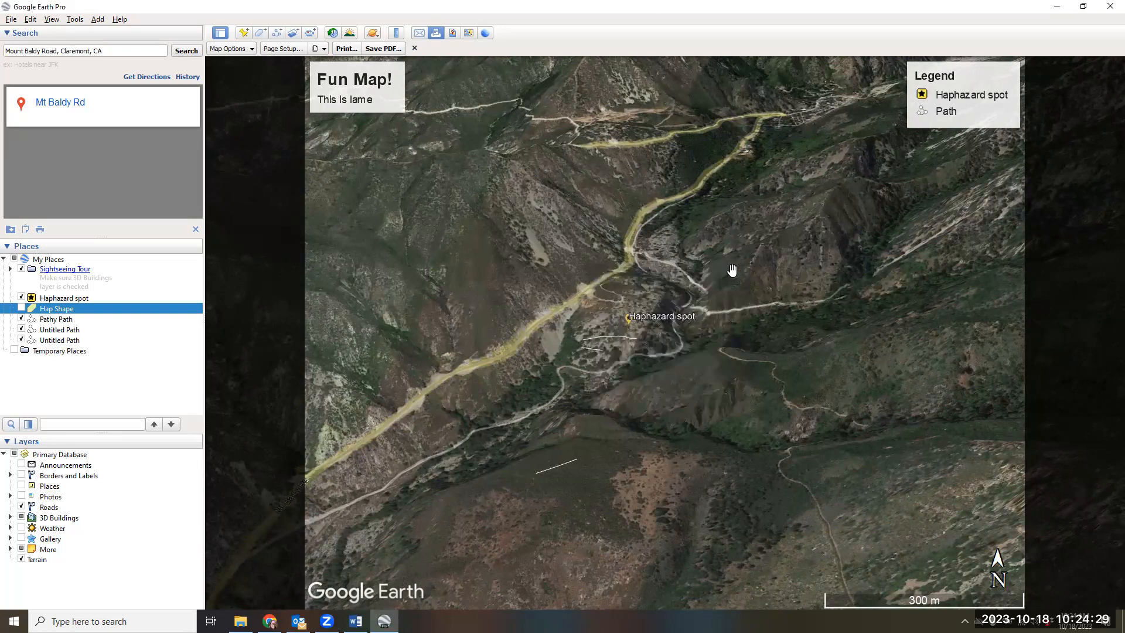
# Save the map layout as a PDF named "Lame map" on the Desktop
pyautogui.moveTo(335, 105)
pyautogui.click(385, 50)
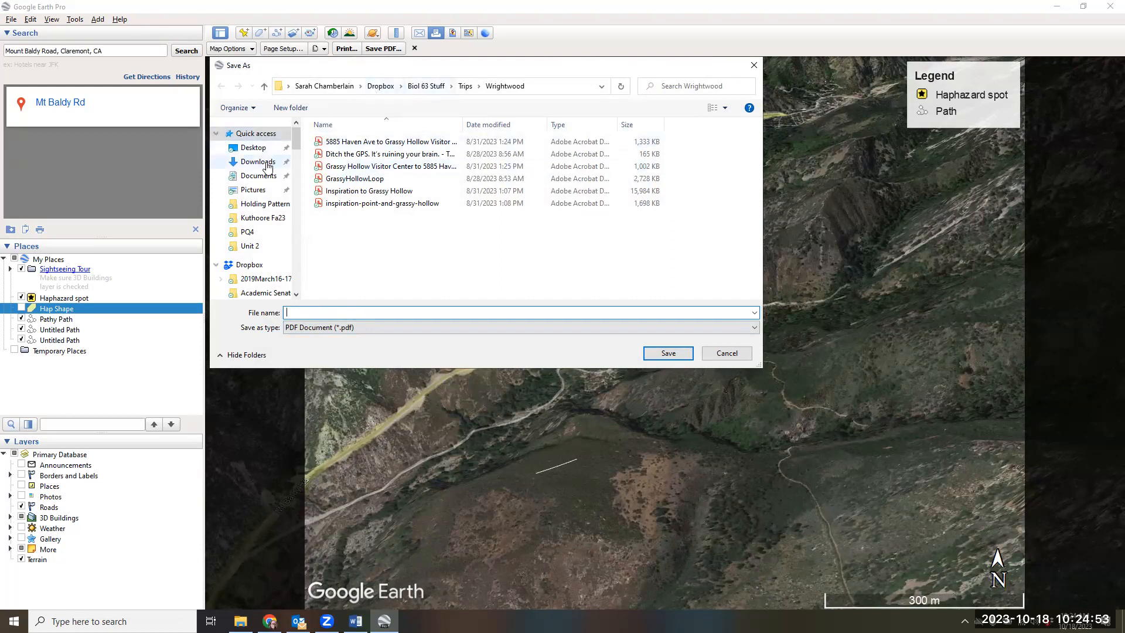
pyautogui.click(253, 148)
pyautogui.click(315, 313)
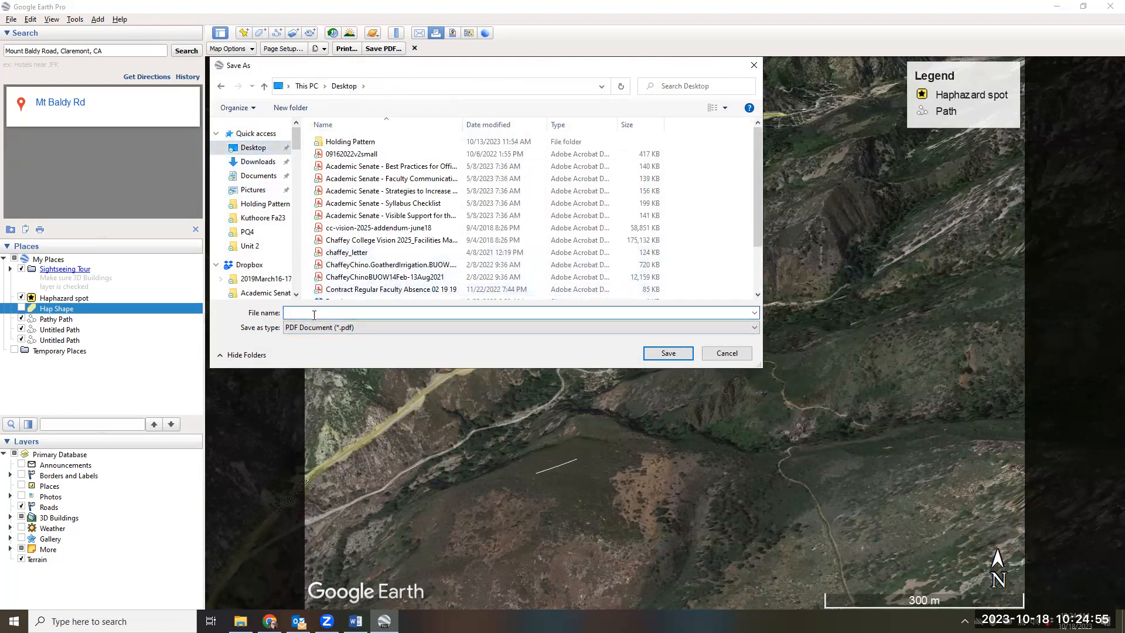
pyautogui.write('Lame map')
pyautogui.click(668, 353)
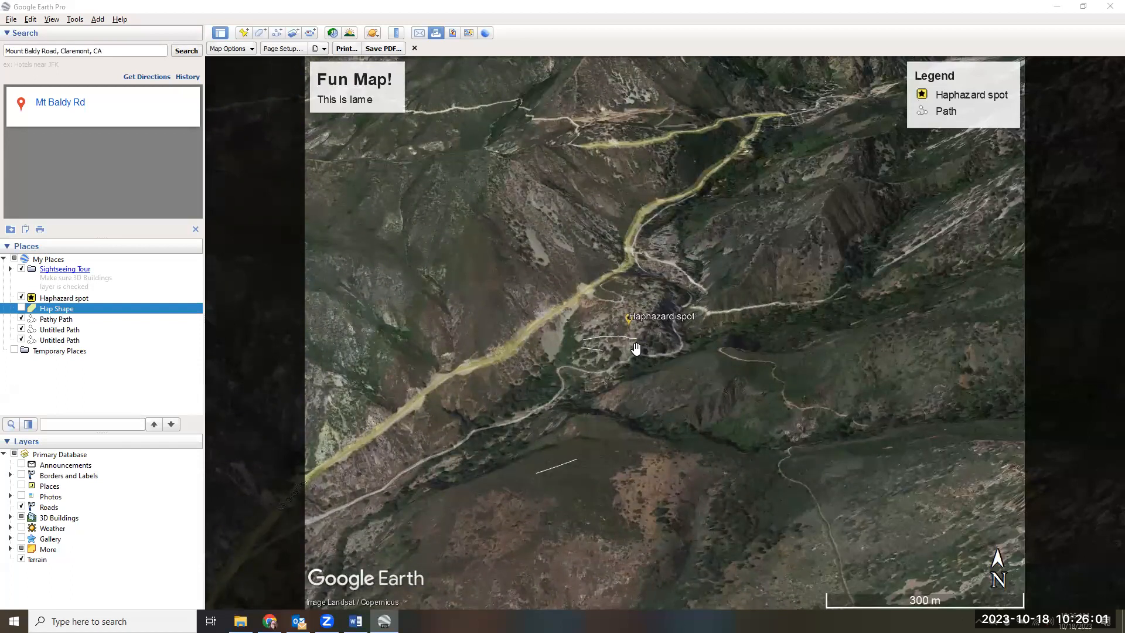
# Minimize Google Earth Pro and Outlook, and switch to the open lab notes document in Word
pyautogui.click(1057, 6)
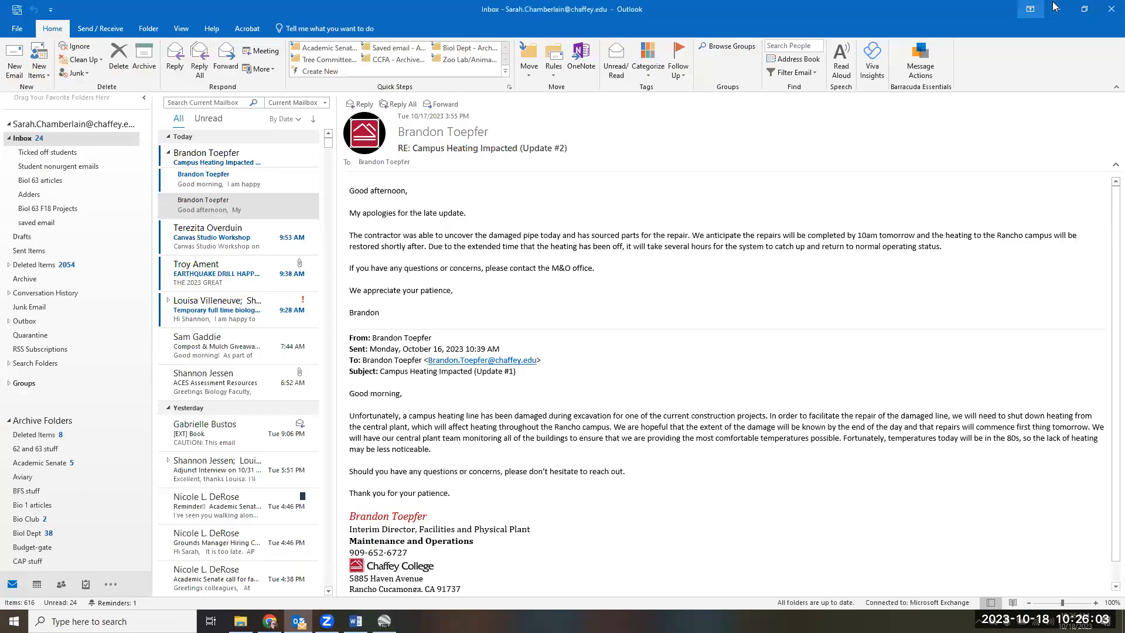
pyautogui.click(1046, 9)
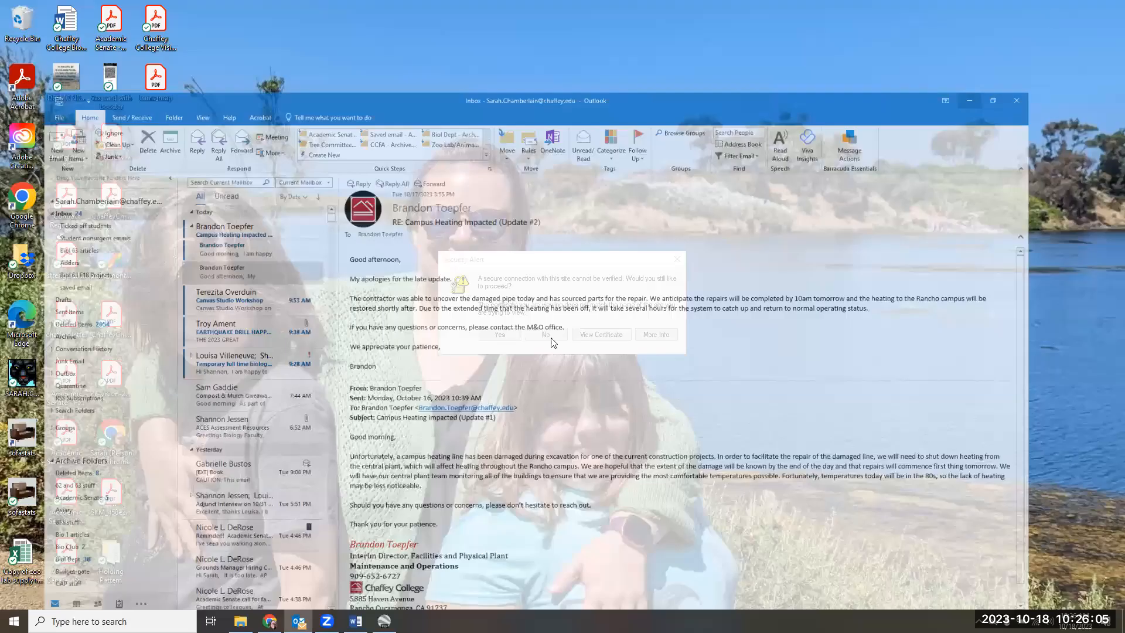
pyautogui.click(499, 334)
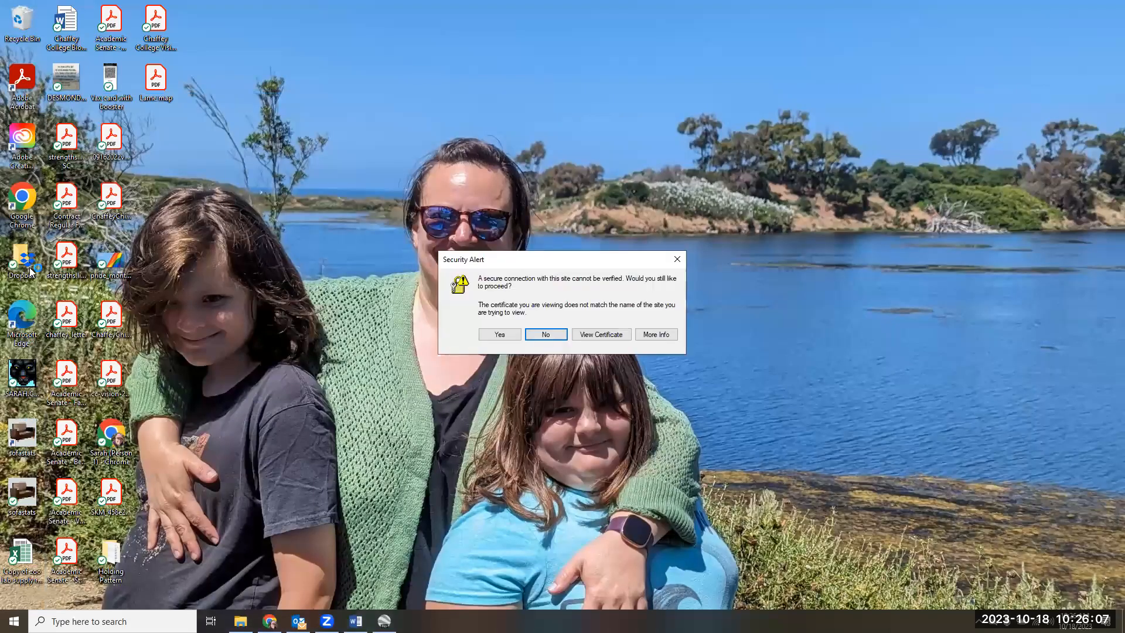
pyautogui.moveTo(356, 621)
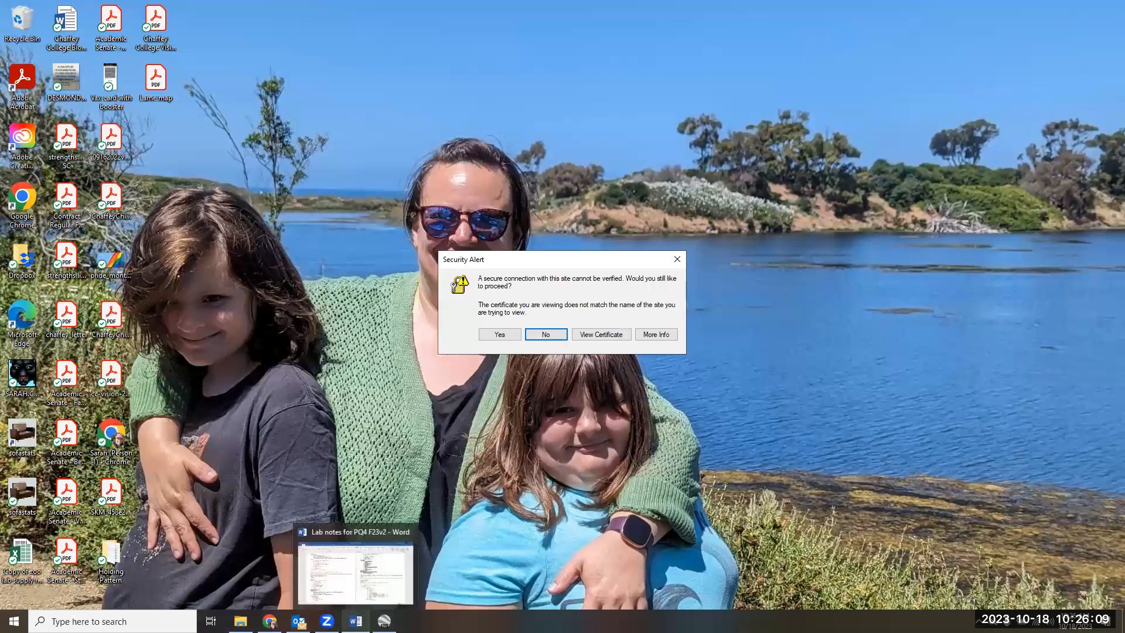
pyautogui.click(355, 621)
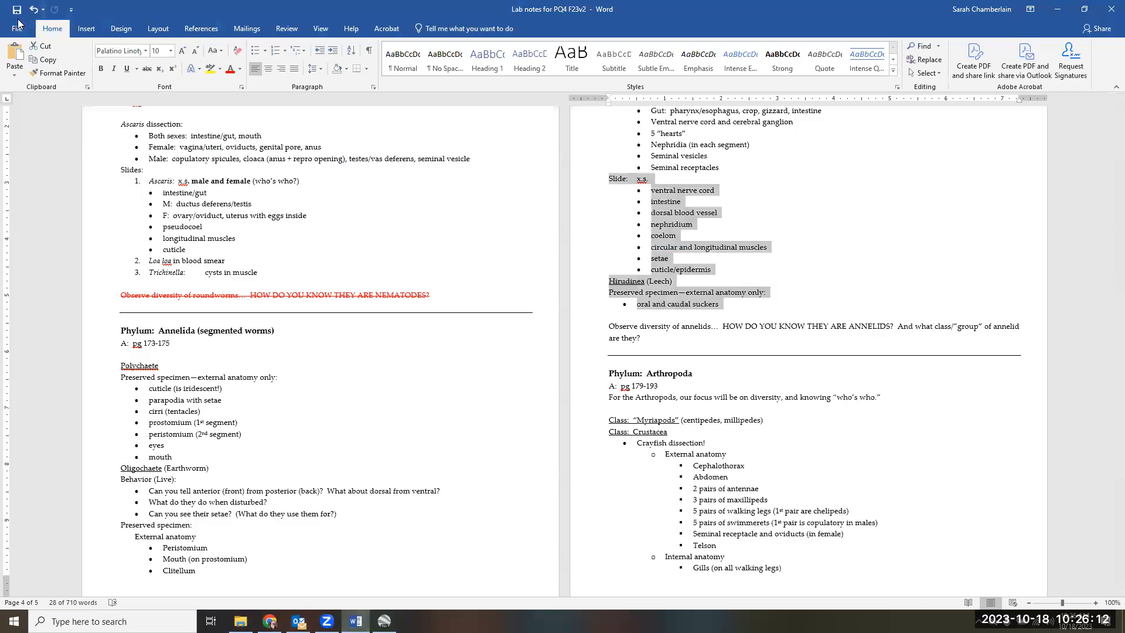
pyautogui.click(18, 27)
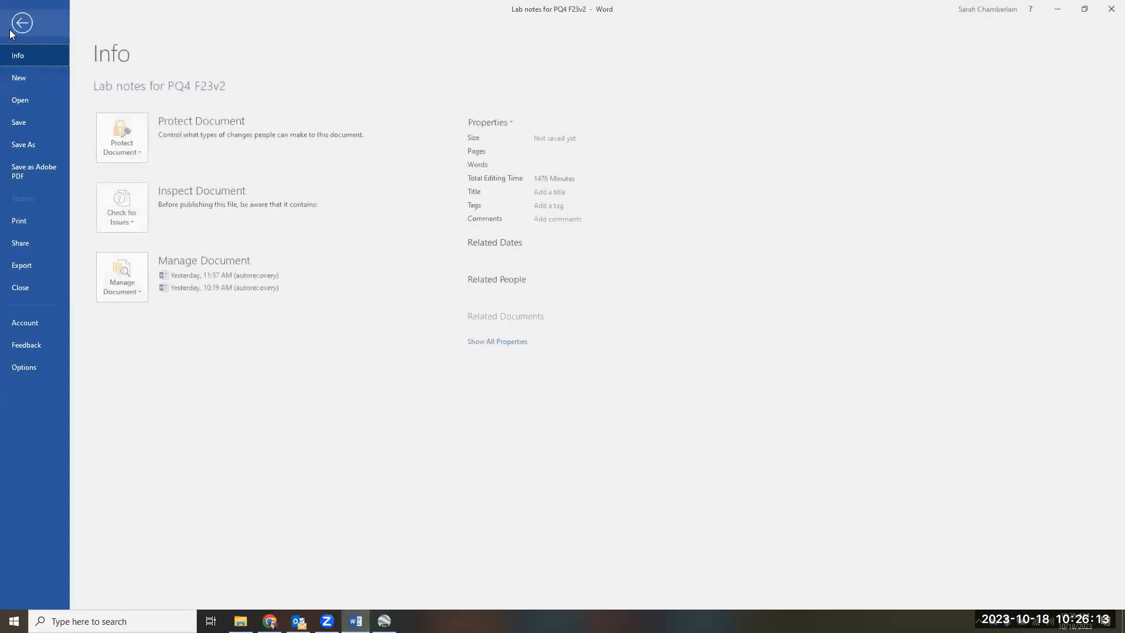
pyautogui.click(35, 100)
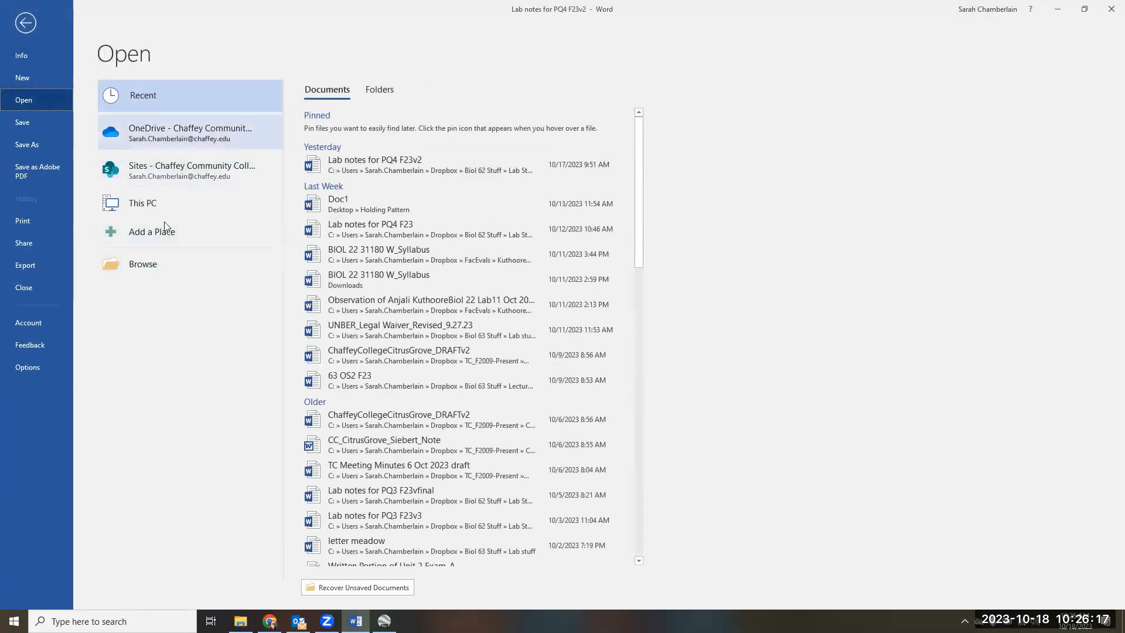
pyautogui.click(150, 265)
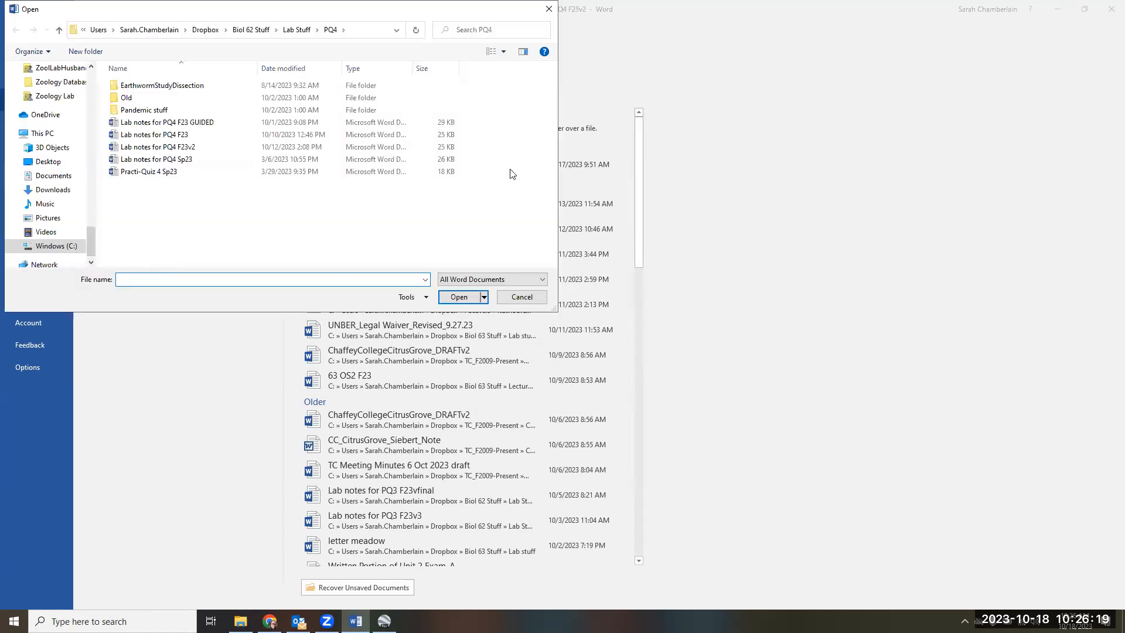
pyautogui.click(549, 10)
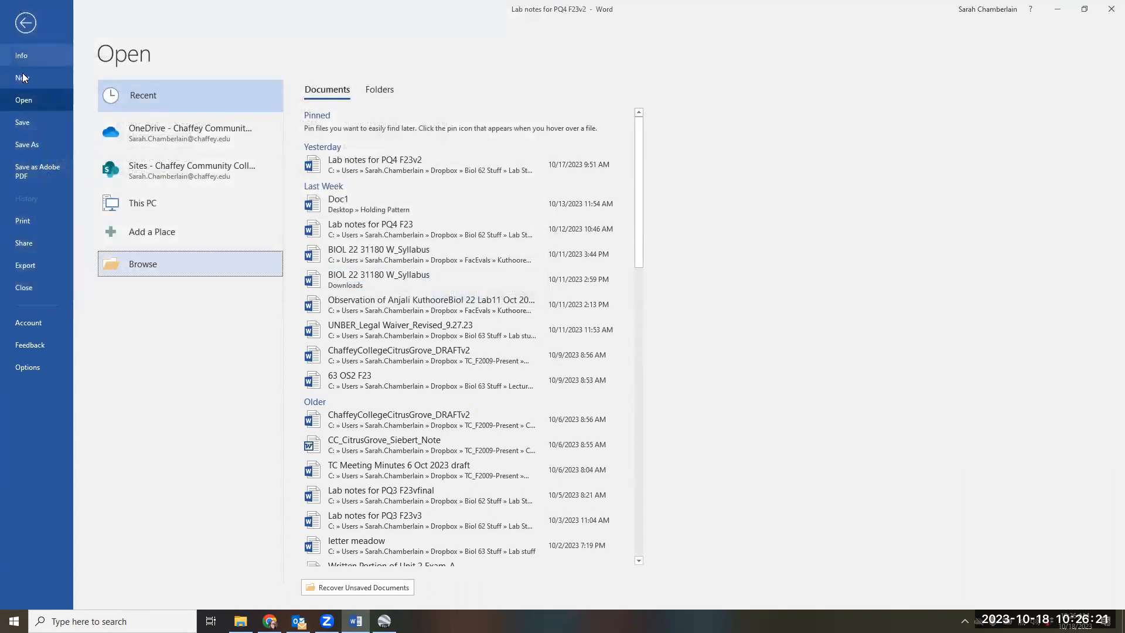
# Create a new blank Word document and minimize the Word windows to show the desktop
pyautogui.click(22, 74)
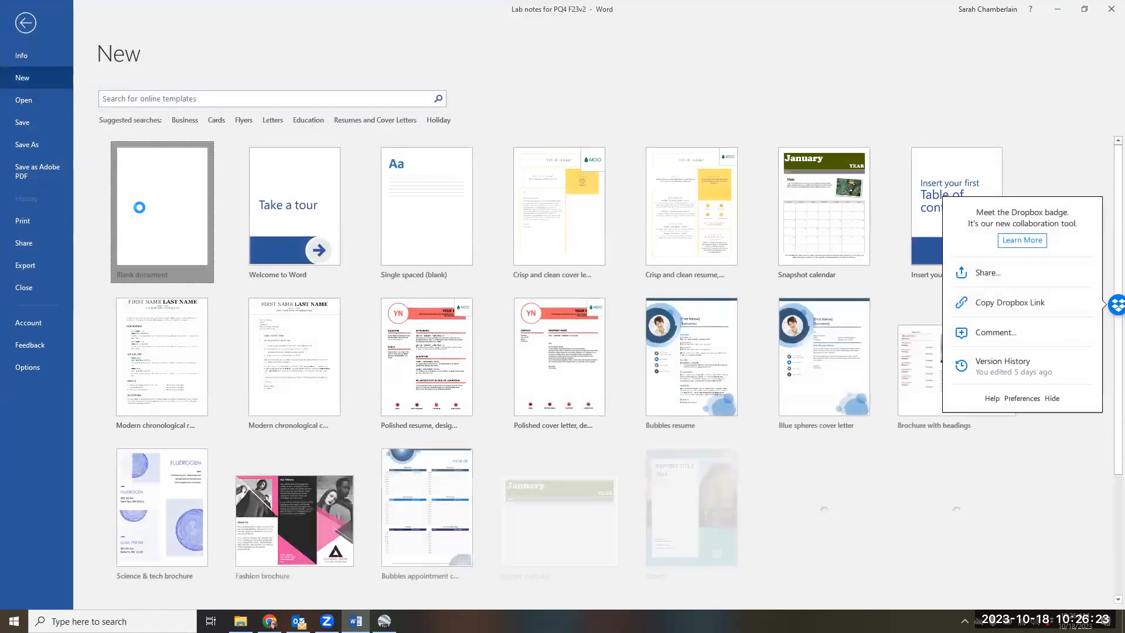
pyautogui.click(140, 209)
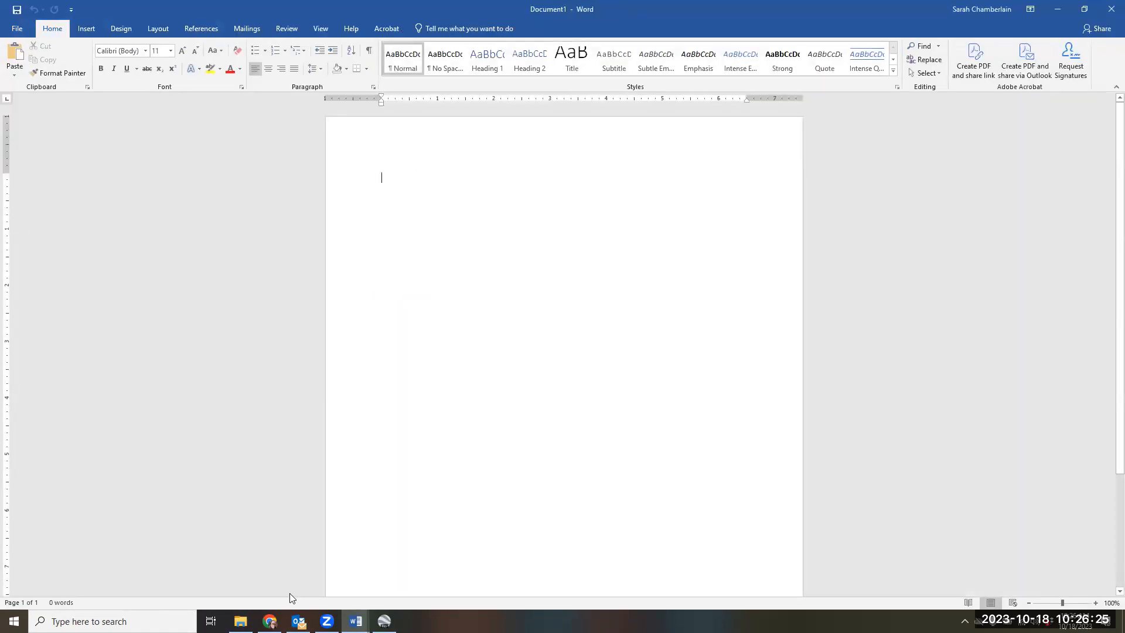
pyautogui.click(1058, 10)
pyautogui.click(1057, 9)
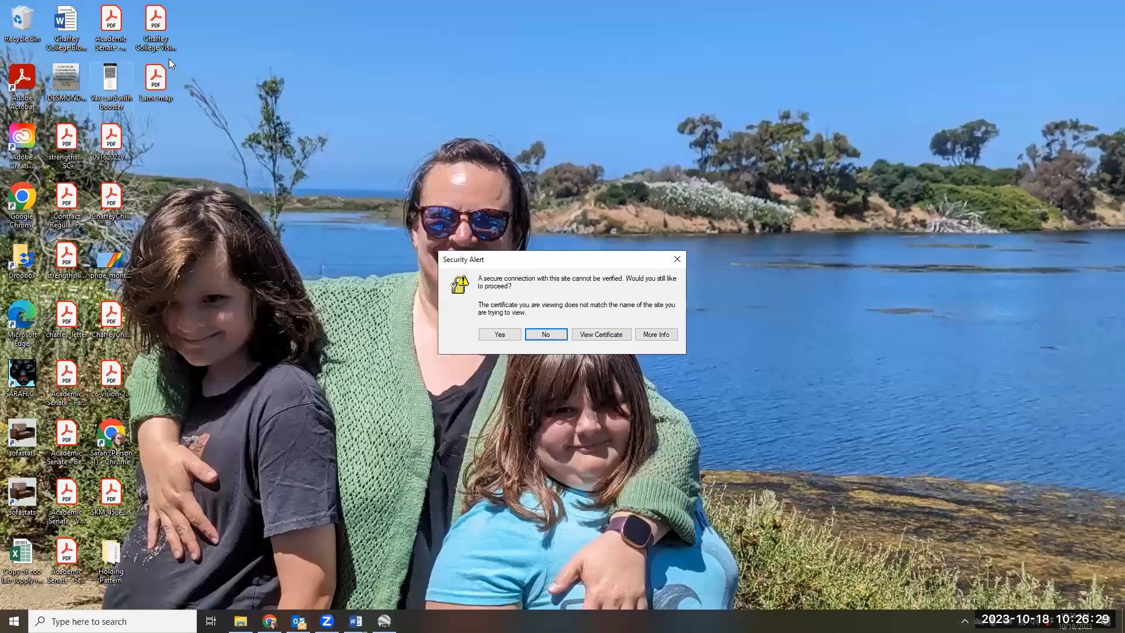
# Copy the Lame map PDF from the desktop and paste it into the blank Word document
pyautogui.rightClick(154, 83)
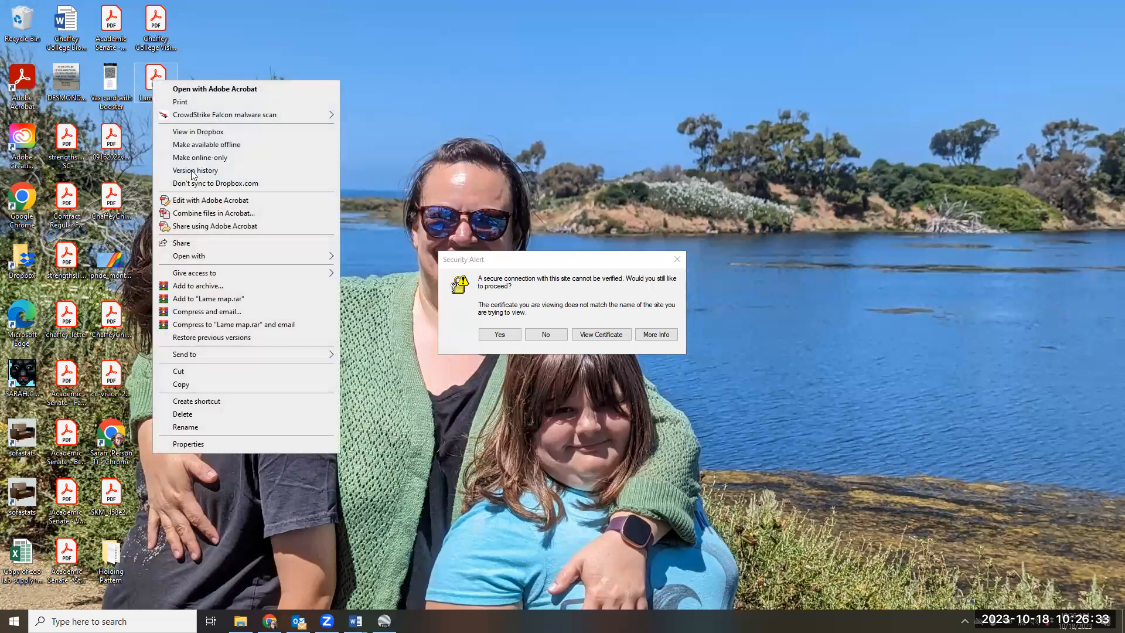
pyautogui.click(203, 387)
pyautogui.moveTo(355, 621)
pyautogui.click(417, 577)
pyautogui.rightClick(398, 281)
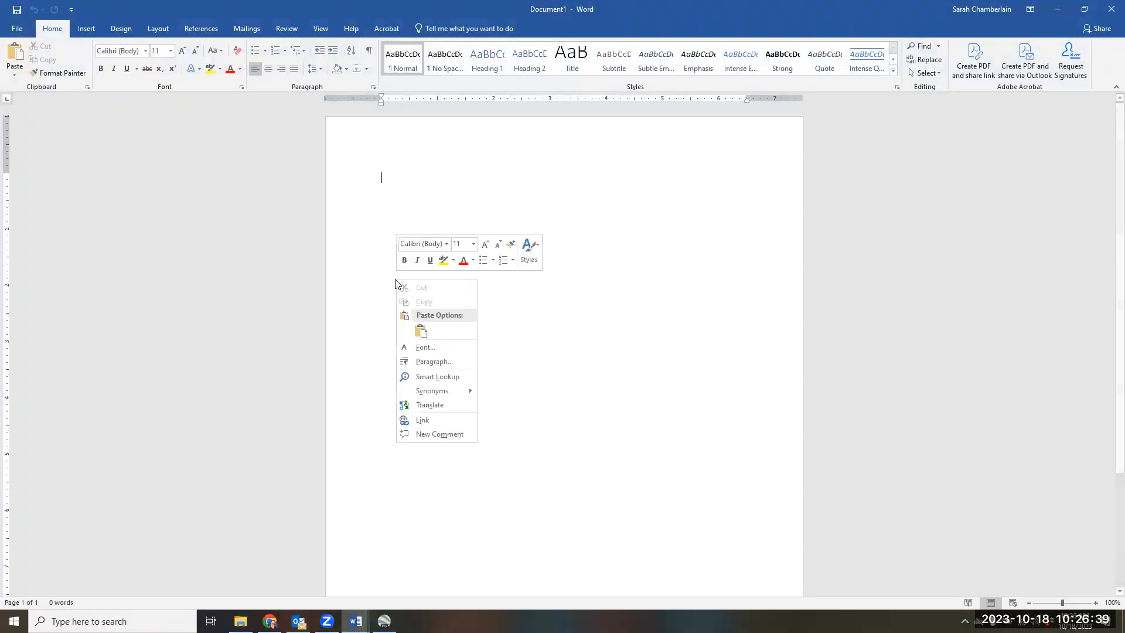
pyautogui.click(421, 331)
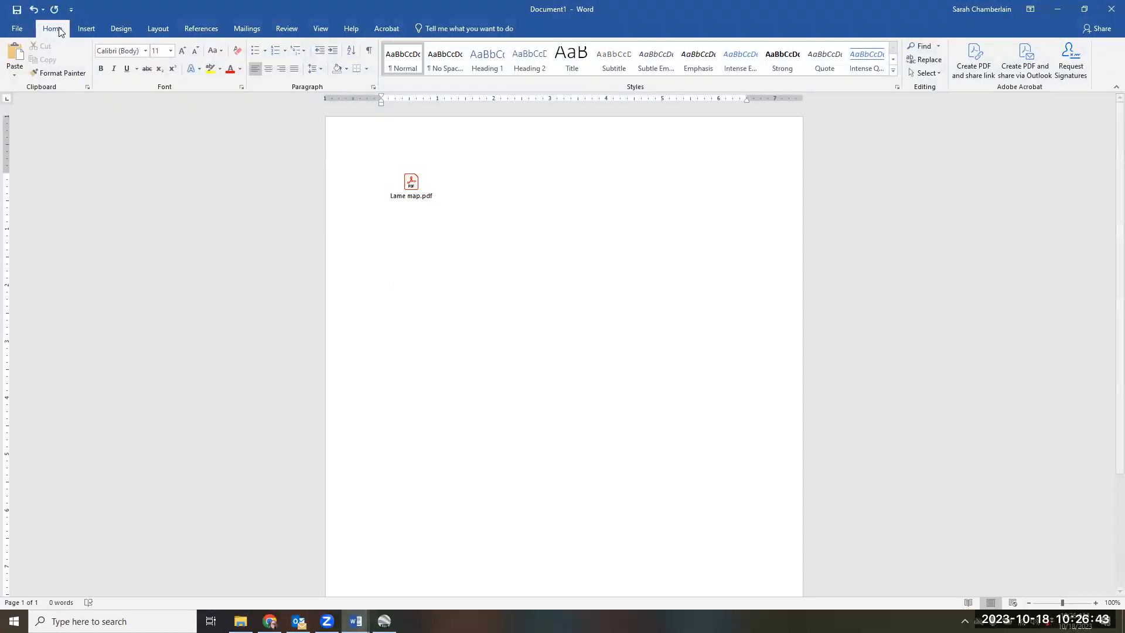
# Return to the desktop, open the Lame map PDF in Adobe Acrobat, and leave its Edit PDF tool
pyautogui.click(356, 621)
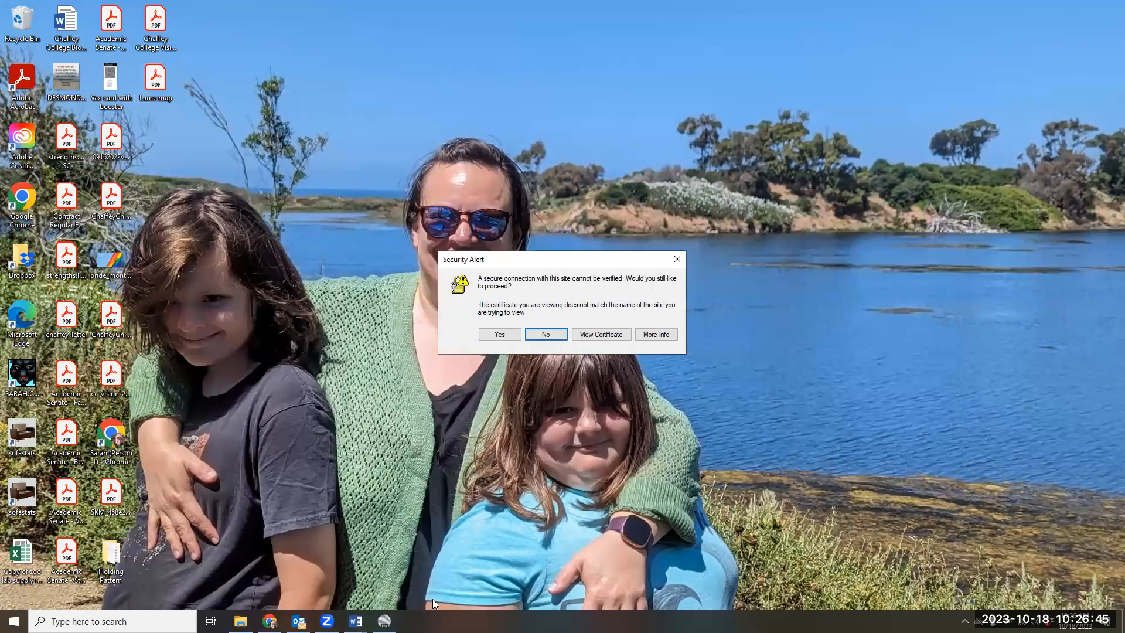
pyautogui.rightClick(155, 82)
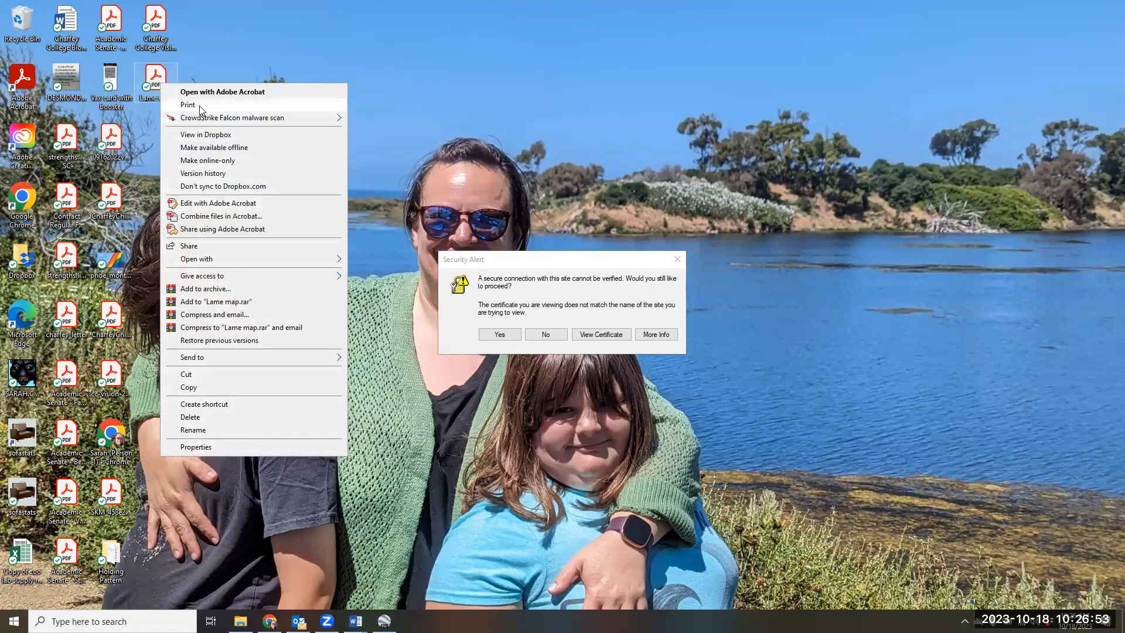
pyautogui.click(223, 204)
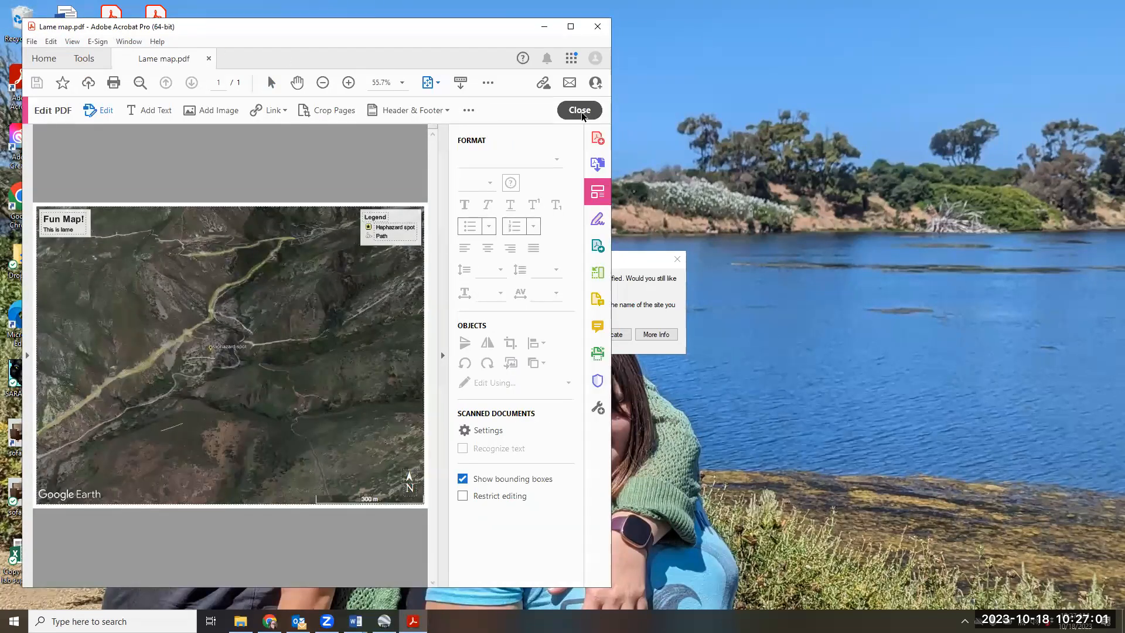
pyautogui.click(580, 111)
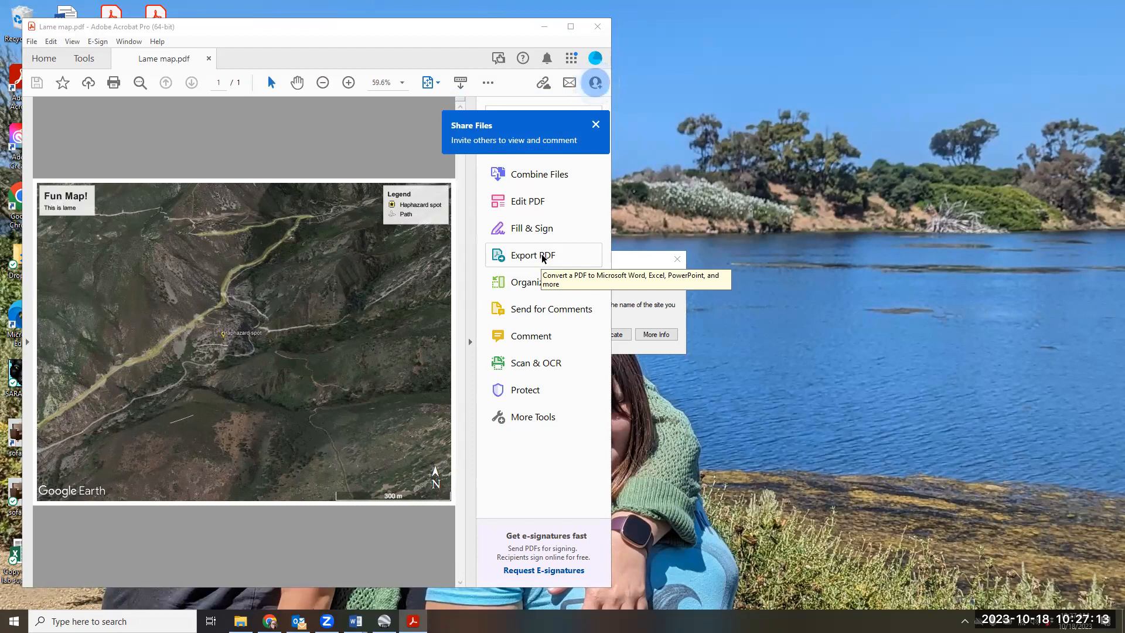
# Export the PDF as a JPEG image named "Lame map" to the Desktop, and close Acrobat
pyautogui.click(543, 257)
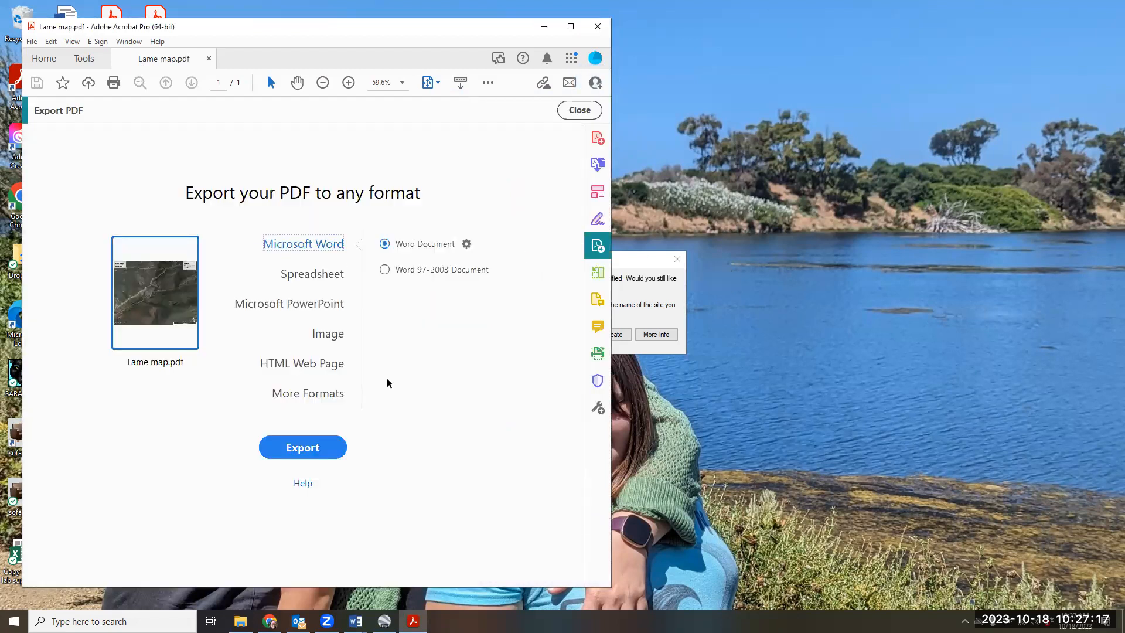
pyautogui.click(335, 339)
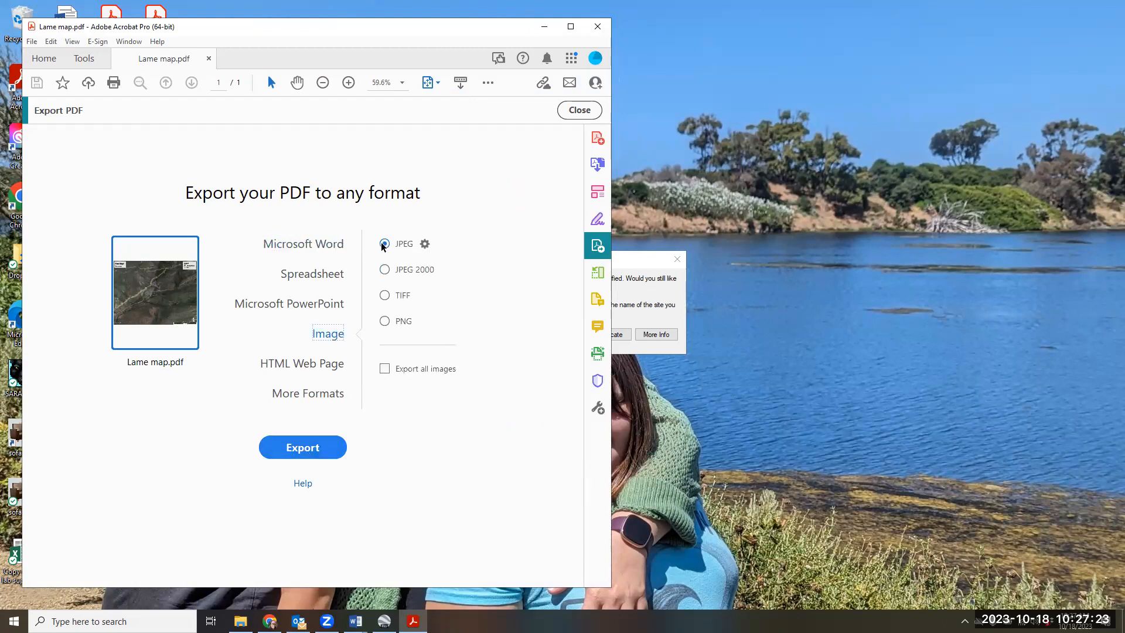
pyautogui.click(292, 451)
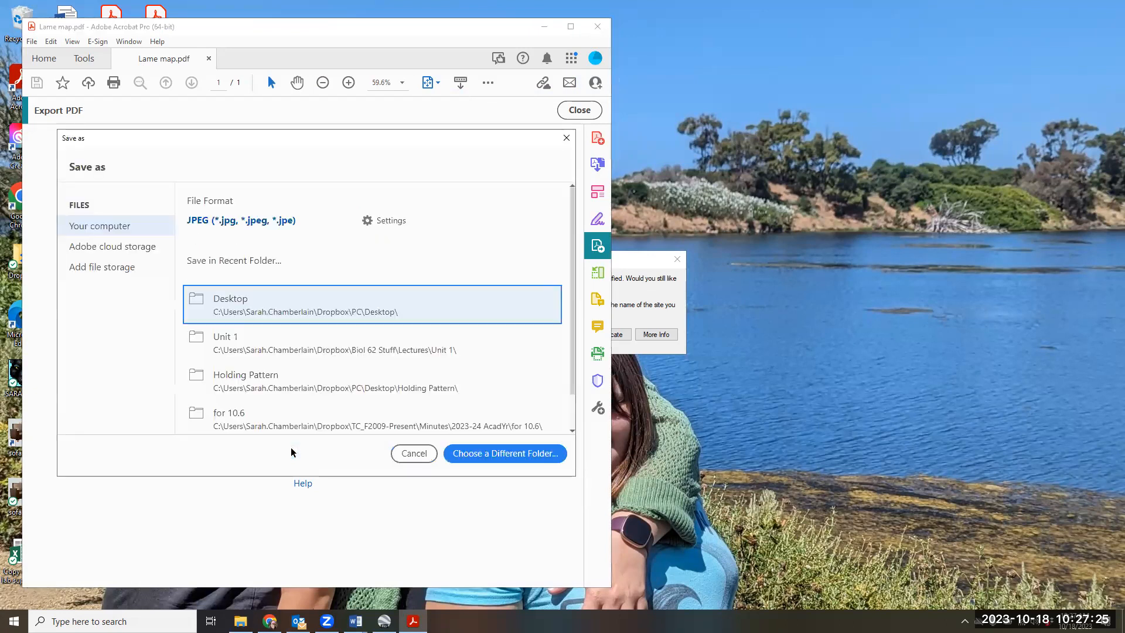
pyautogui.click(280, 305)
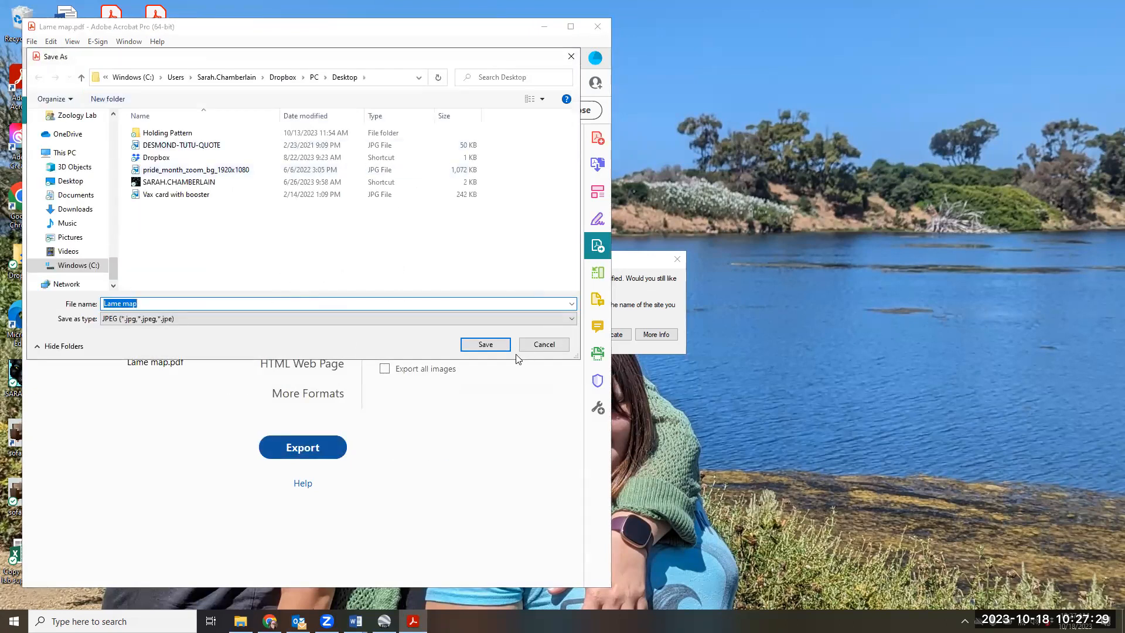
pyautogui.click(498, 346)
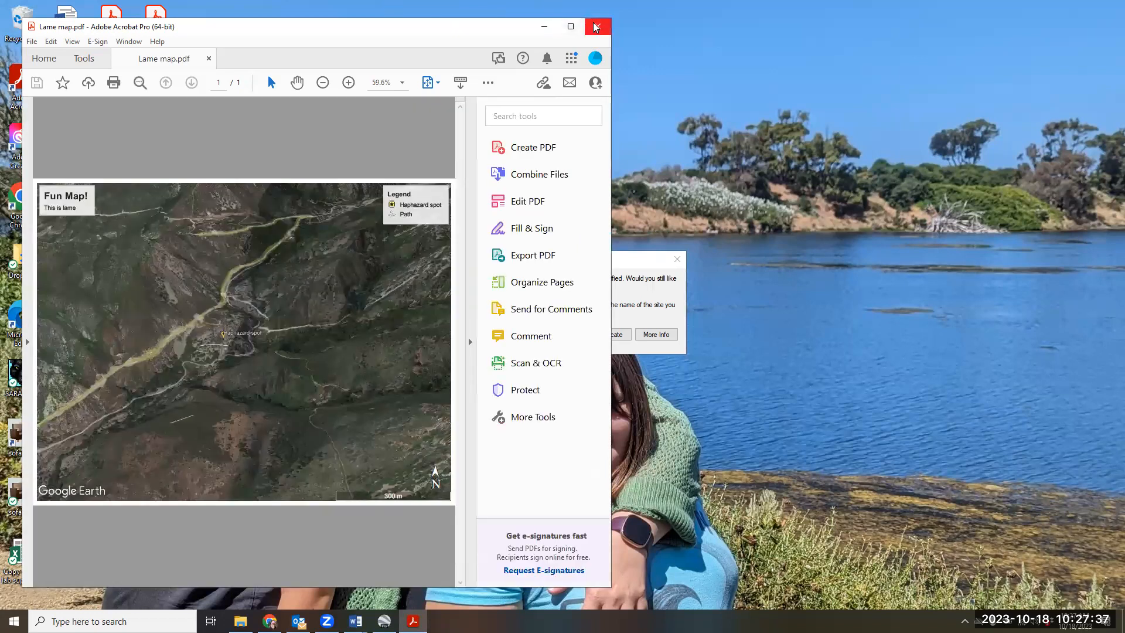
pyautogui.click(596, 27)
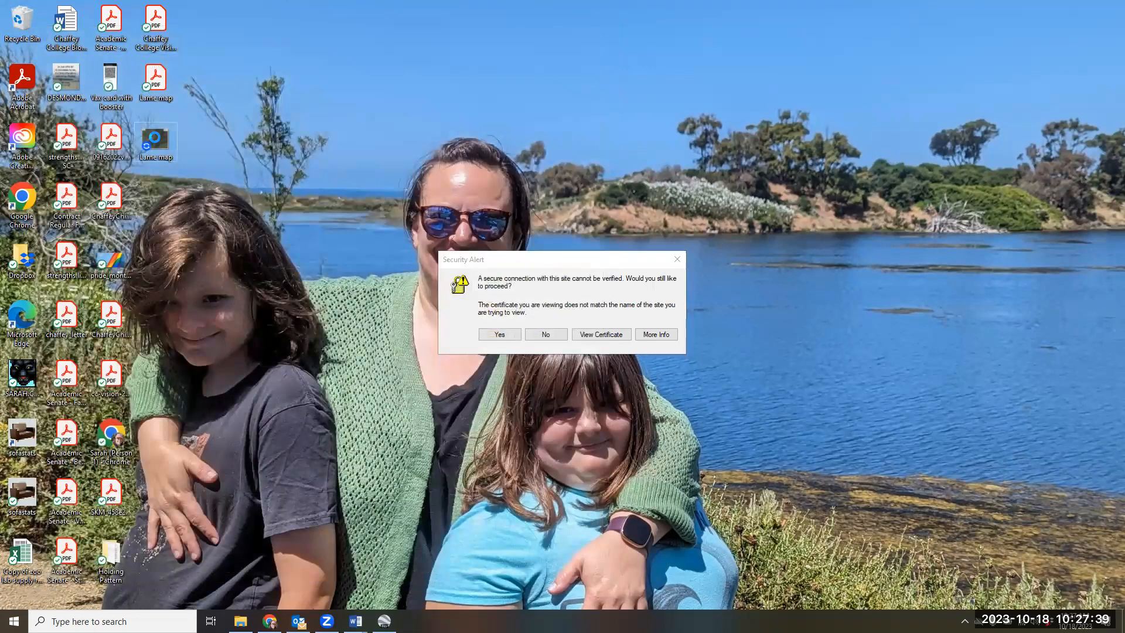
# Copy the Lame map JPEG image from the desktop and paste it into the blank Word document, Document1
pyautogui.rightClick(157, 142)
pyautogui.click(200, 545)
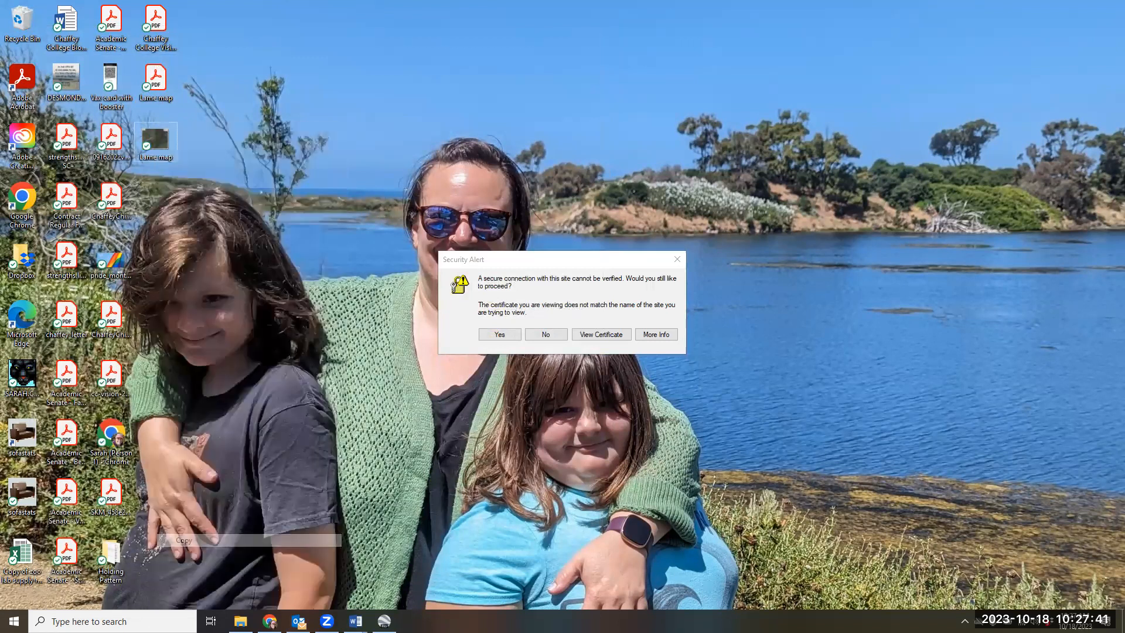
pyautogui.moveTo(355, 621)
pyautogui.click(419, 562)
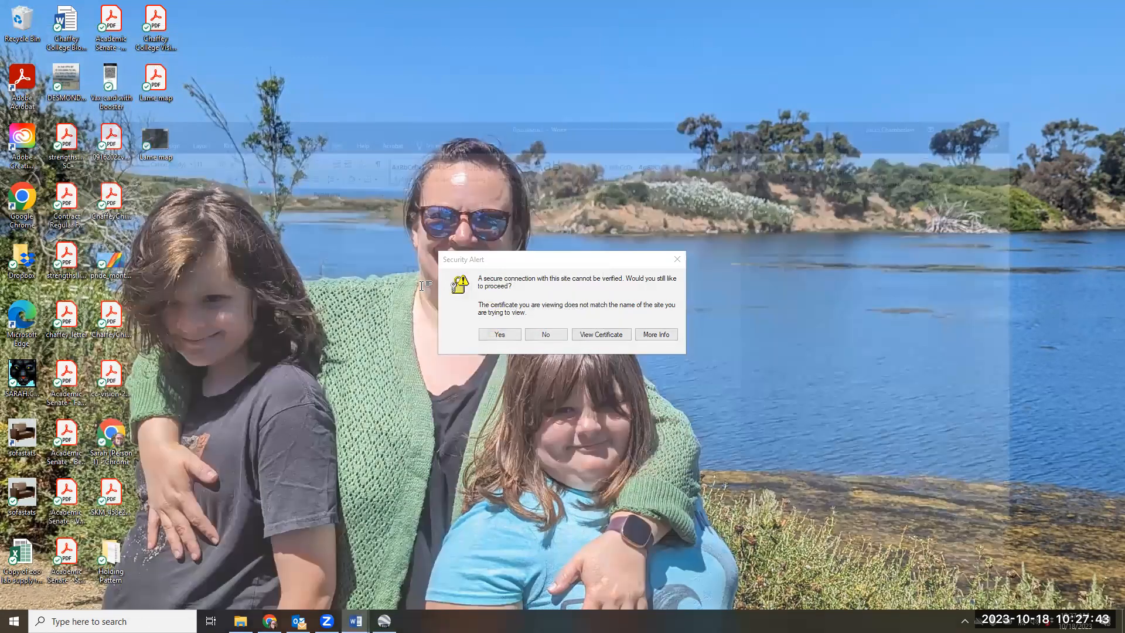
pyautogui.rightClick(422, 287)
pyautogui.click(447, 338)
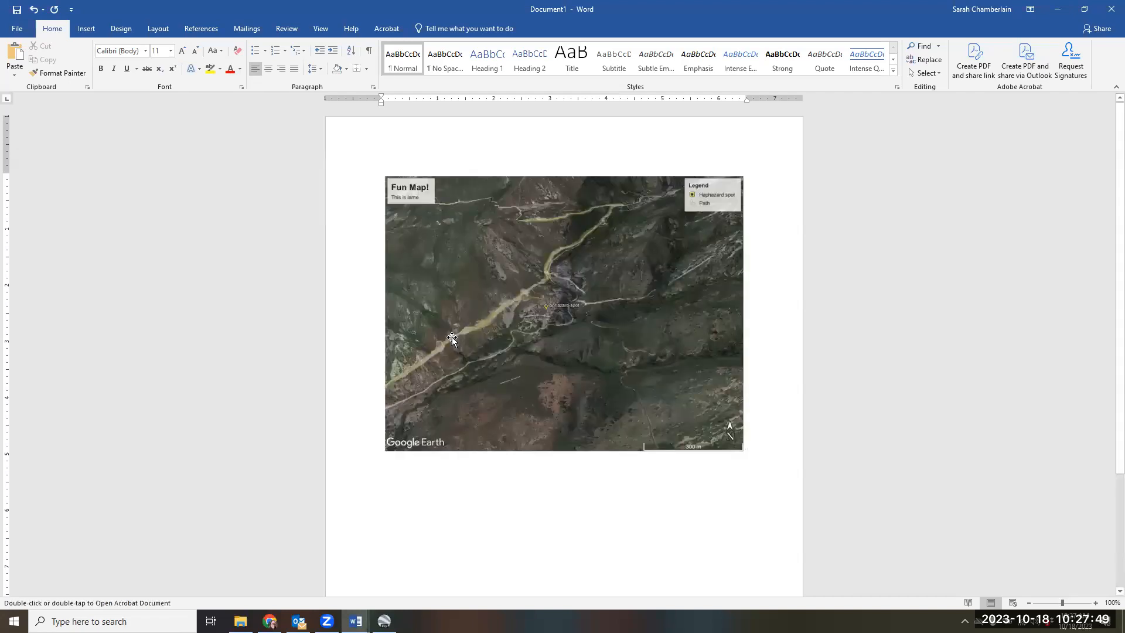
# Crop the pasted map picture, shrinking the image inside the crop frame and trimming the frame to the area around the "Fun Map!" title
pyautogui.rightClick(636, 293)
pyautogui.click(673, 259)
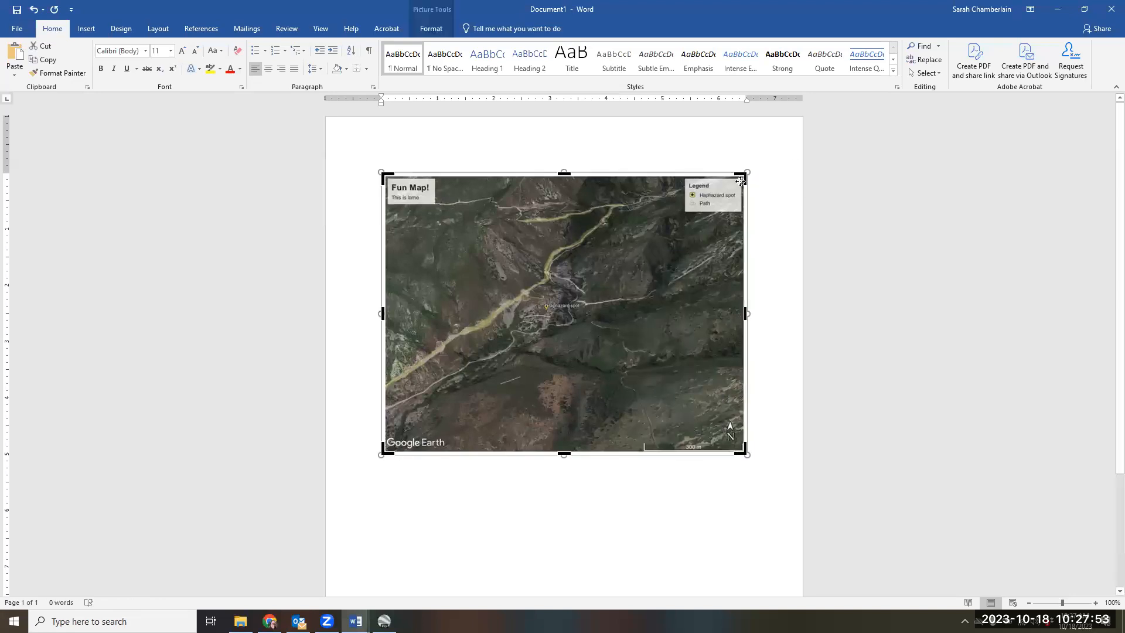
pyautogui.moveTo(746, 173); pyautogui.dragTo(672, 232)
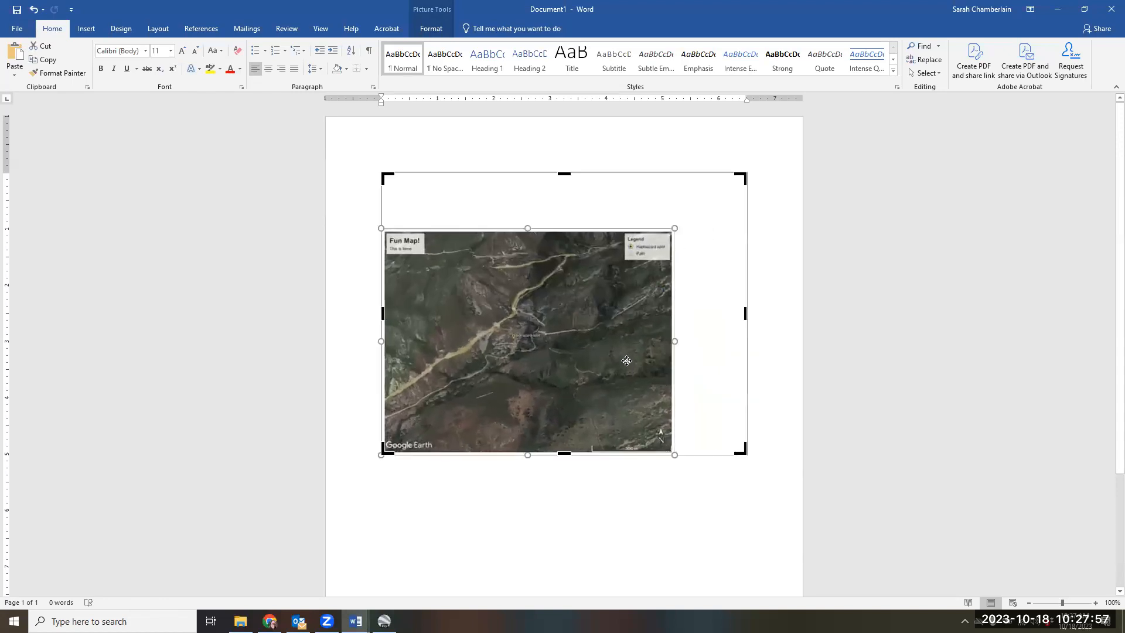
pyautogui.moveTo(747, 454); pyautogui.dragTo(434, 273)
pyautogui.click(871, 448)
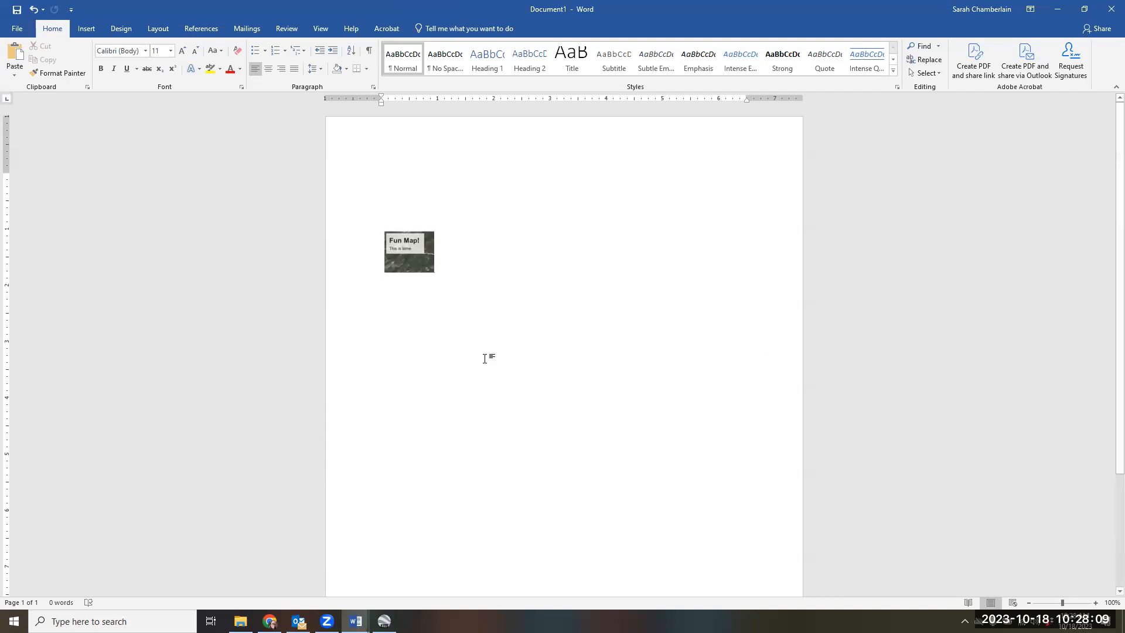
# Reopen the cropped picture for cropping and extend the crop frame past the map's lower-right corner to uncover the full map
pyautogui.click(417, 256)
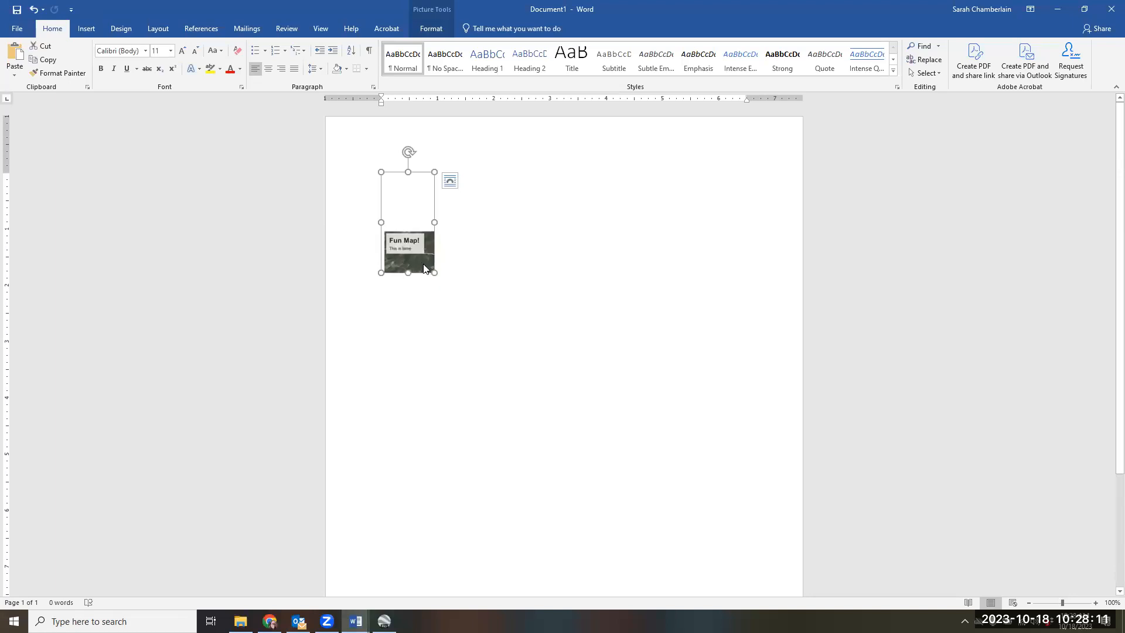
pyautogui.rightClick(424, 267)
pyautogui.click(461, 234)
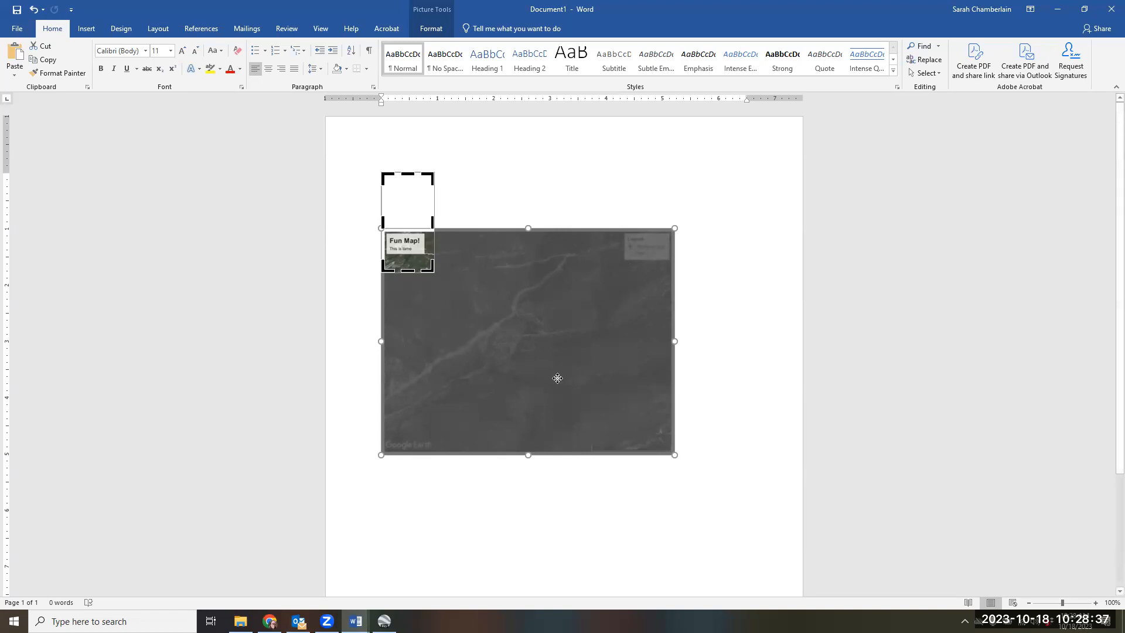
pyautogui.moveTo(432, 270); pyautogui.dragTo(708, 490)
pyautogui.click(767, 475)
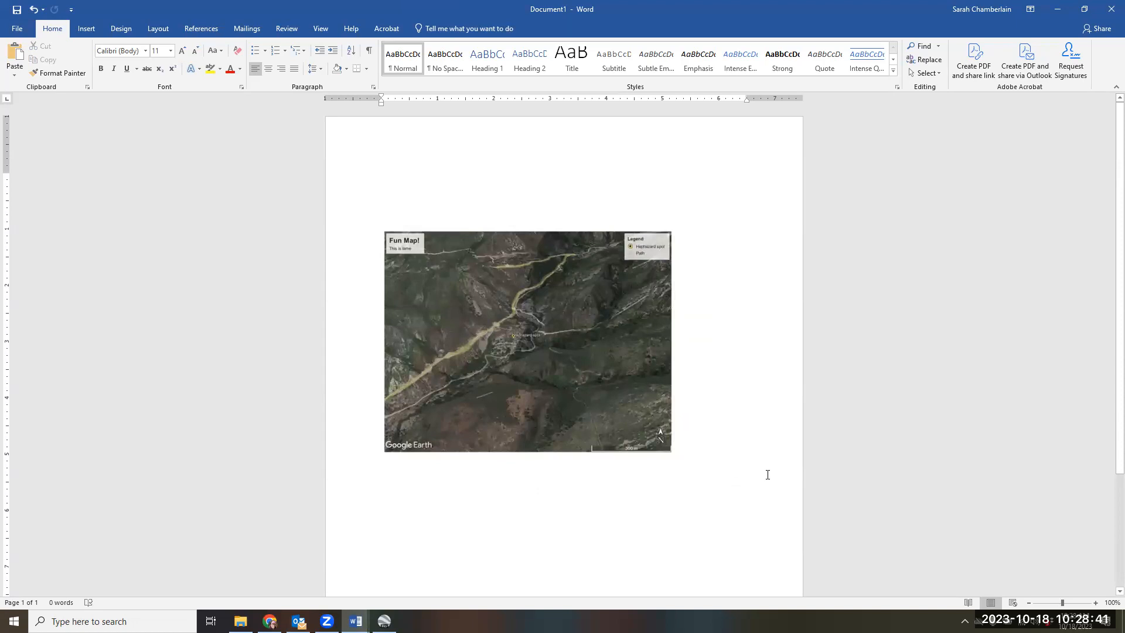